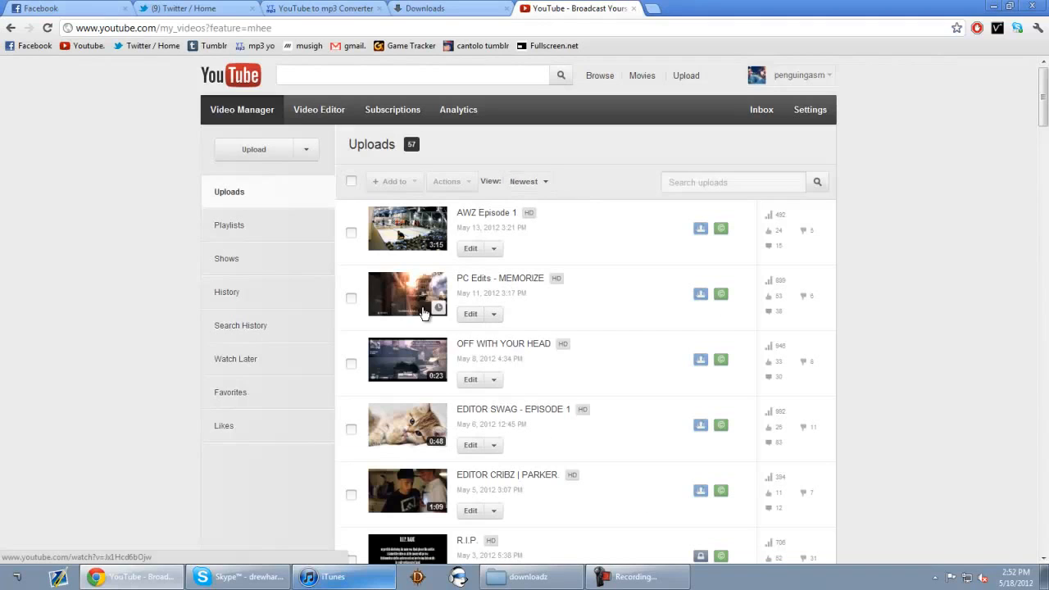
Open the uploaded video "PC Edits - MEMORIZE" and pause its playback.
click(418, 296)
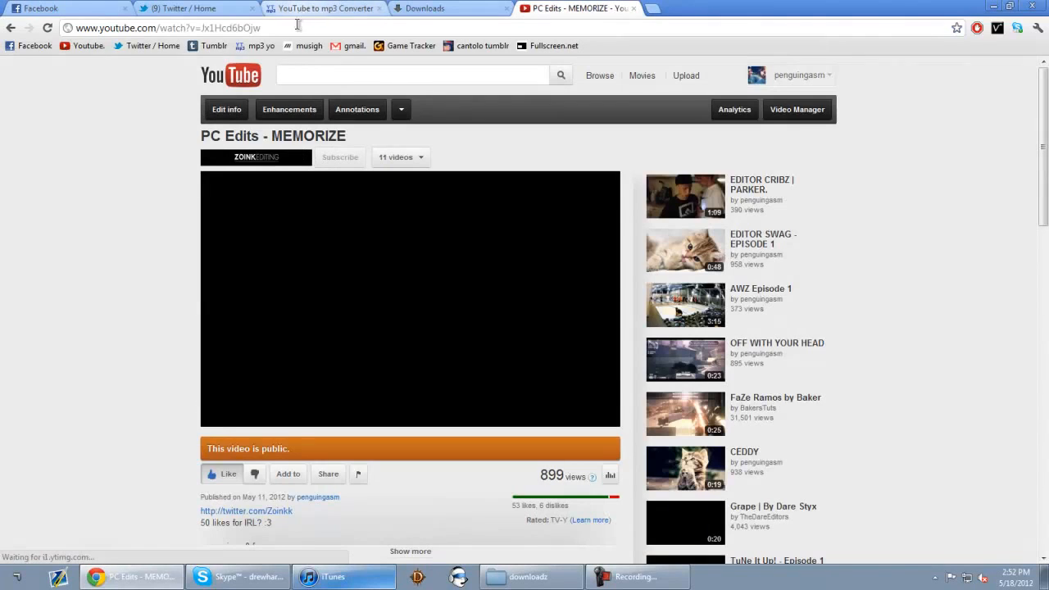
click(345, 237)
Show the desktop and dismiss the Skype notification.
right_click(901, 577)
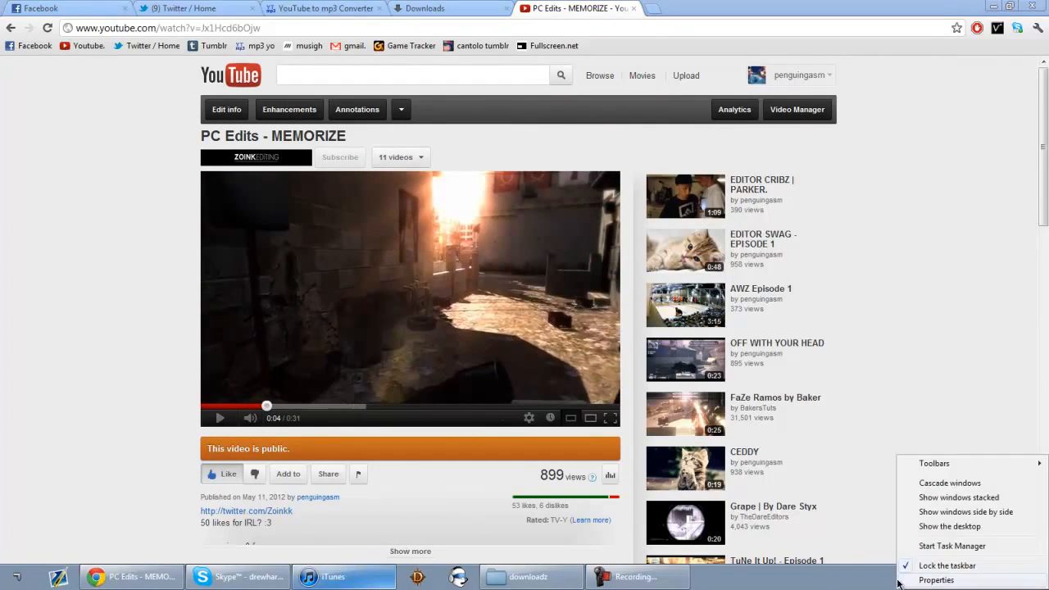
click(935, 528)
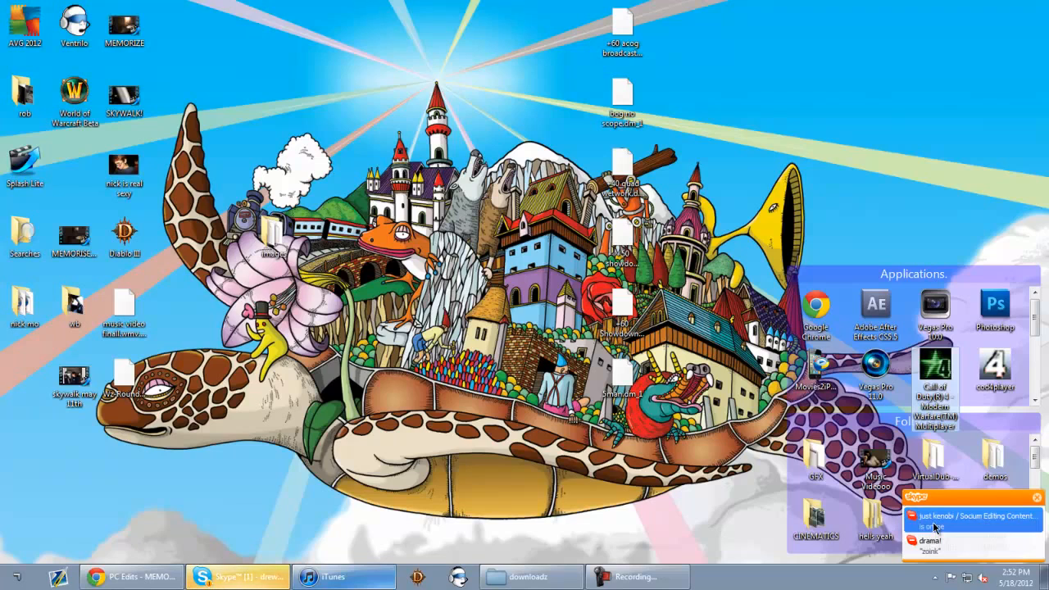
click(1036, 497)
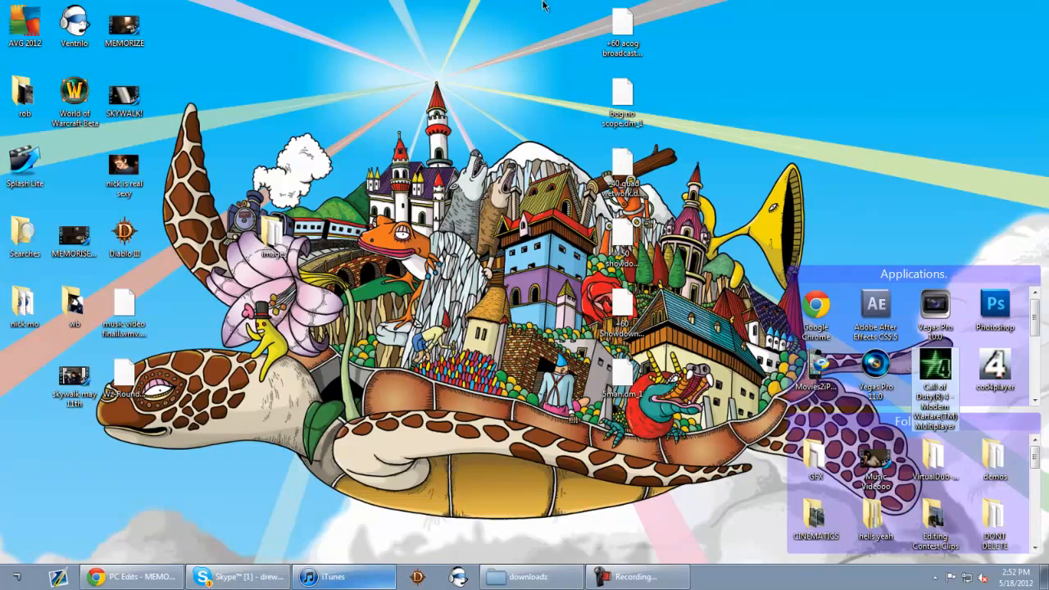
Rearrange the demo file icons on the desktop into two compact columns of three.
drag(603, 361, 558, 45)
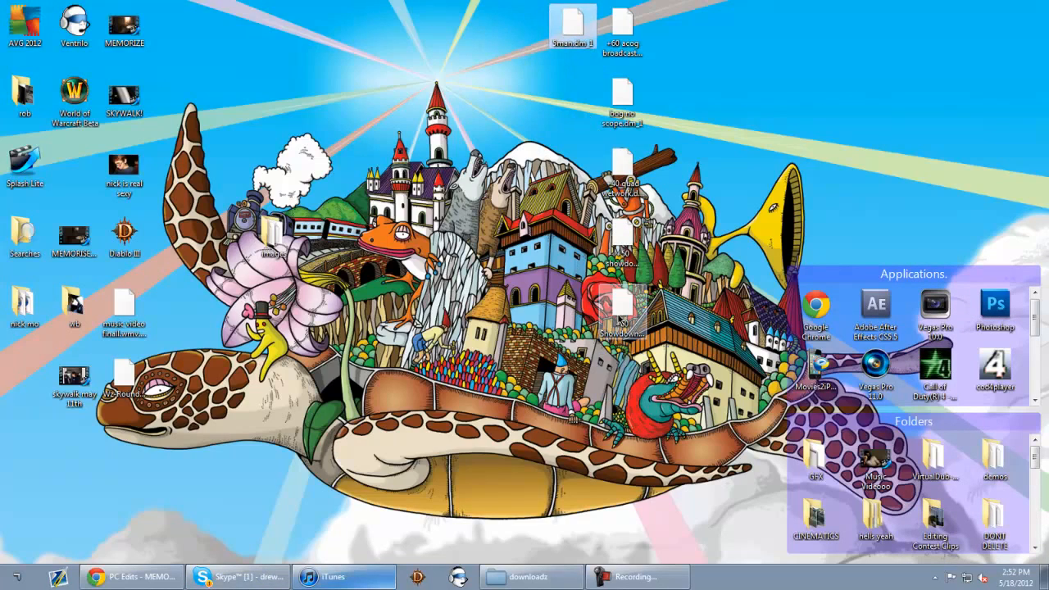
drag(621, 315, 571, 108)
drag(622, 163, 571, 164)
drag(623, 238, 623, 164)
drag(295, 23, 414, 397)
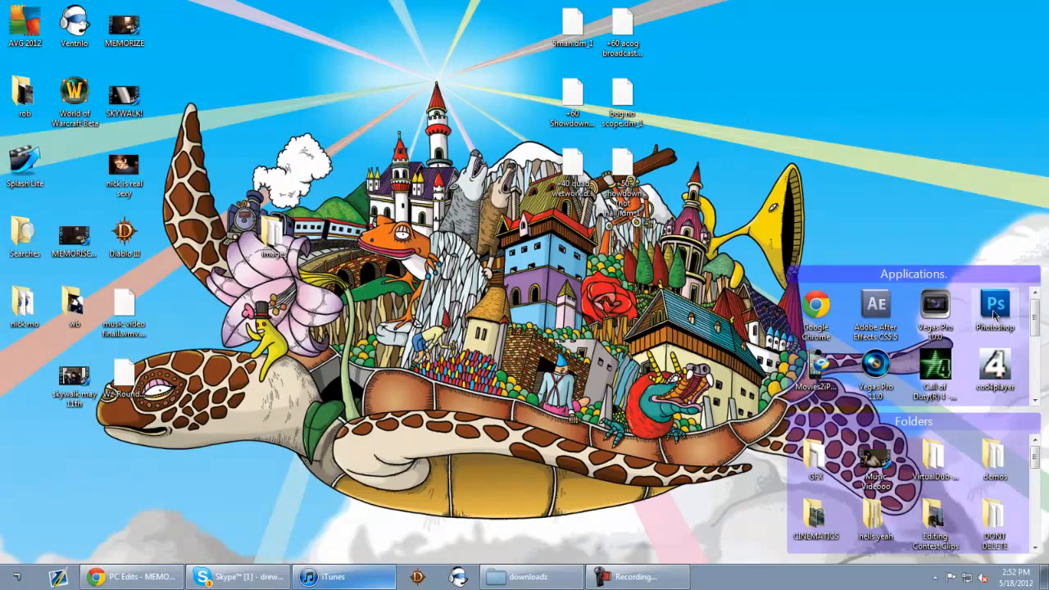
Dismiss the GameStop Daily Deal pop-up on the desktop.
click(17, 577)
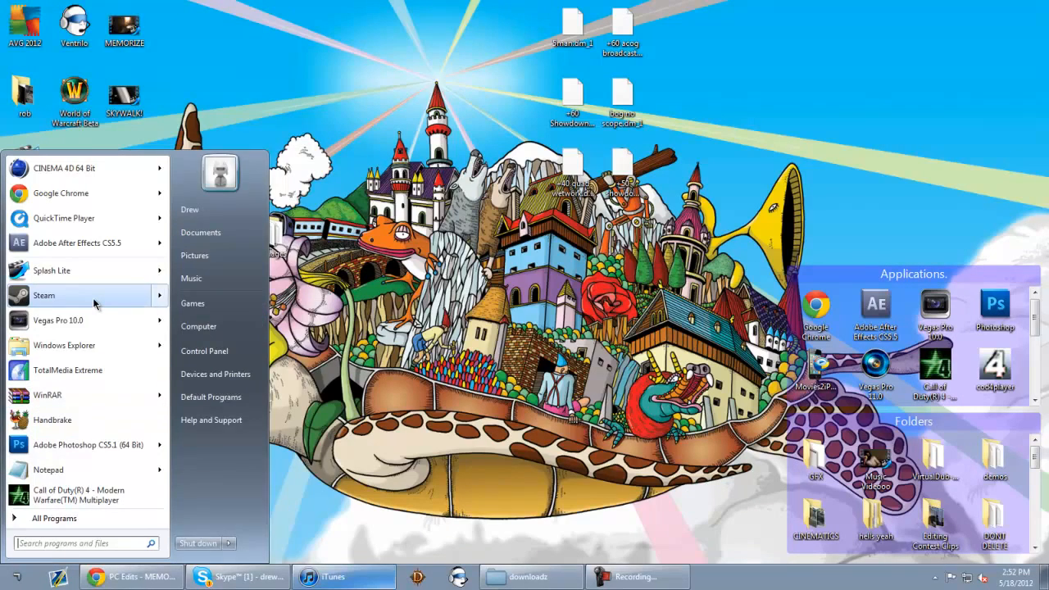
mouse_move(95, 304)
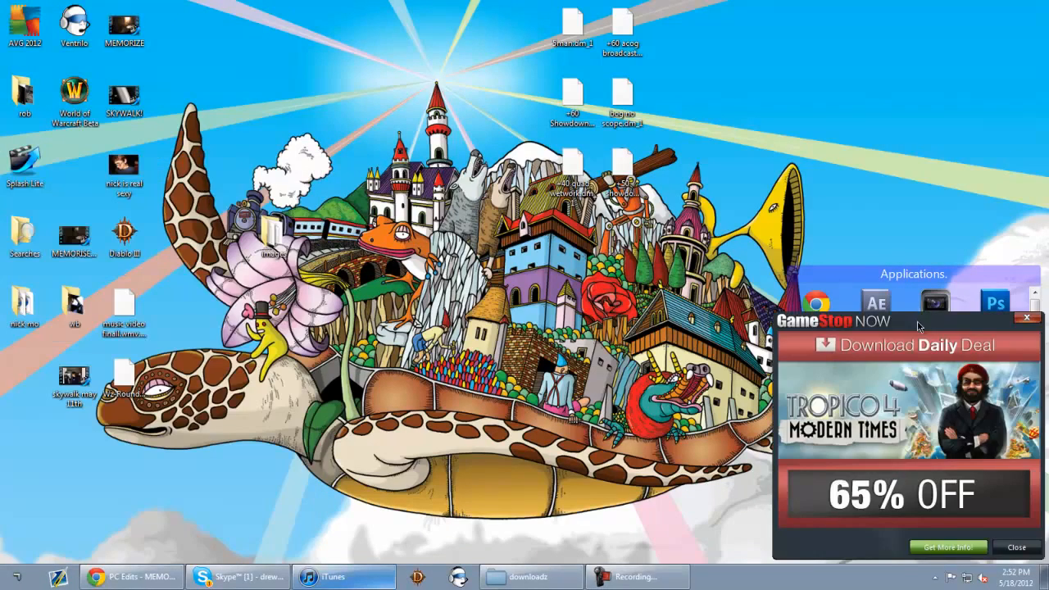
click(1024, 317)
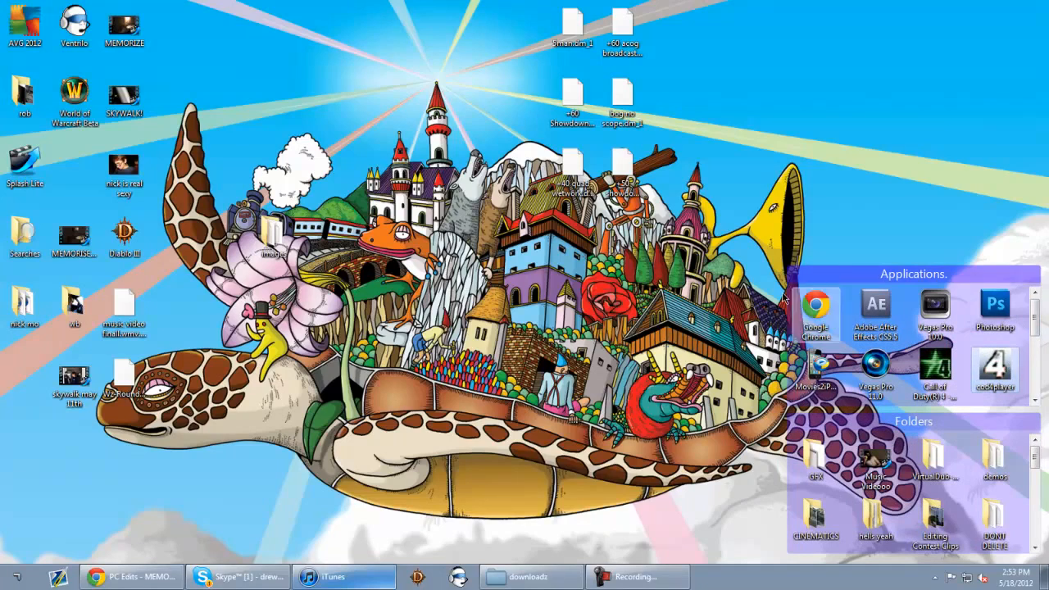
drag(654, 226, 490, 6)
click(426, 6)
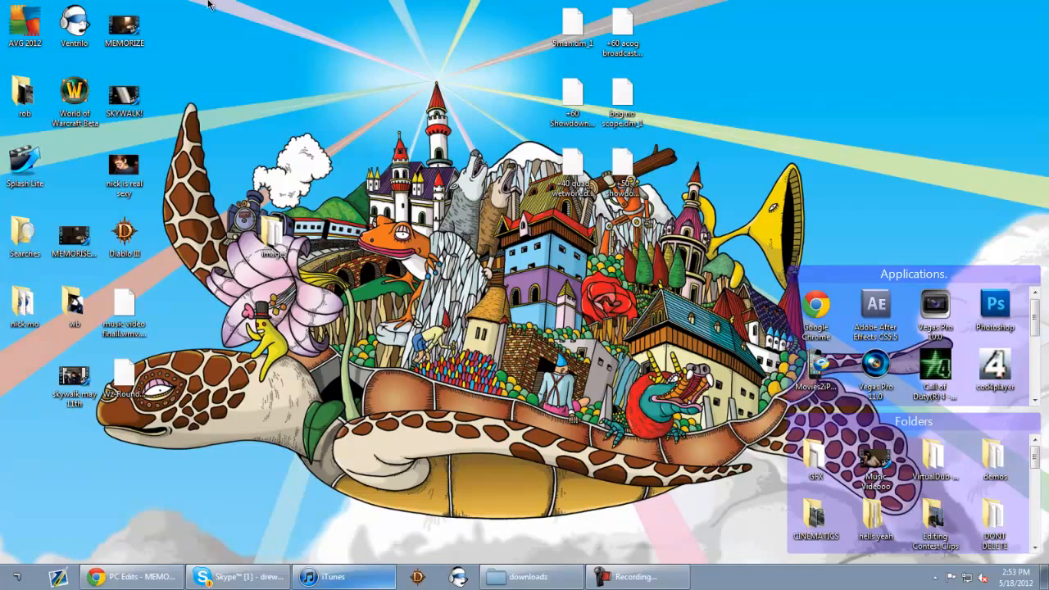
drag(209, 4, 274, 3)
click(635, 575)
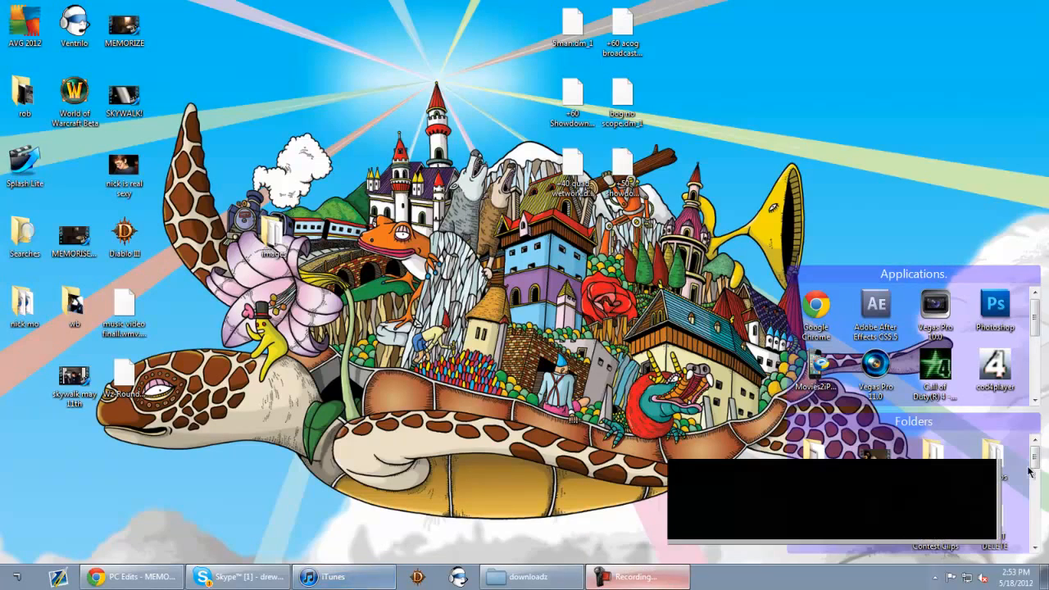
click(1019, 480)
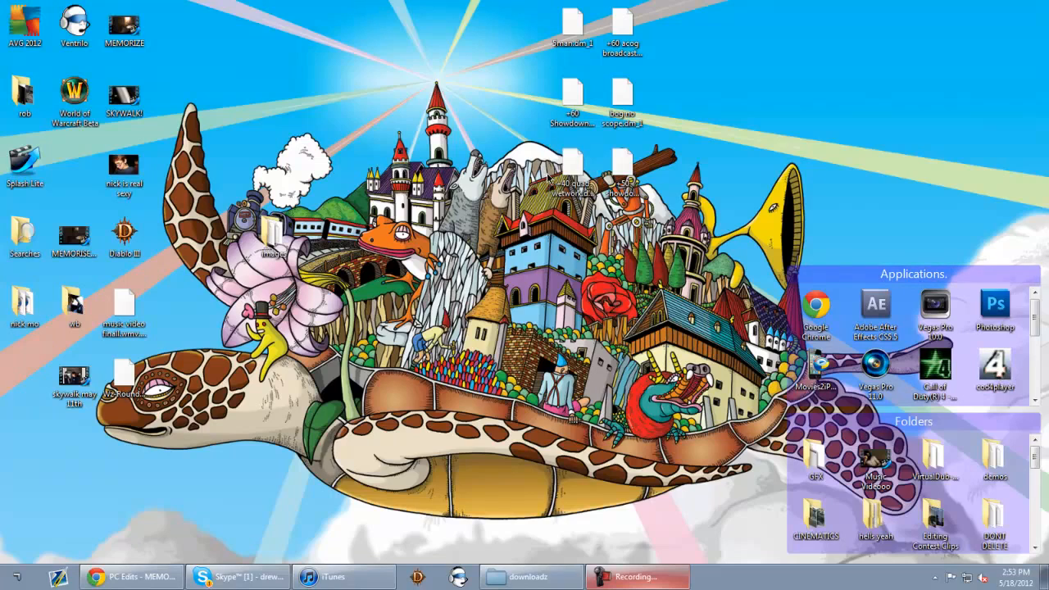
Move the images folder on the desktop directly beneath the demo file icons.
drag(272, 234, 572, 235)
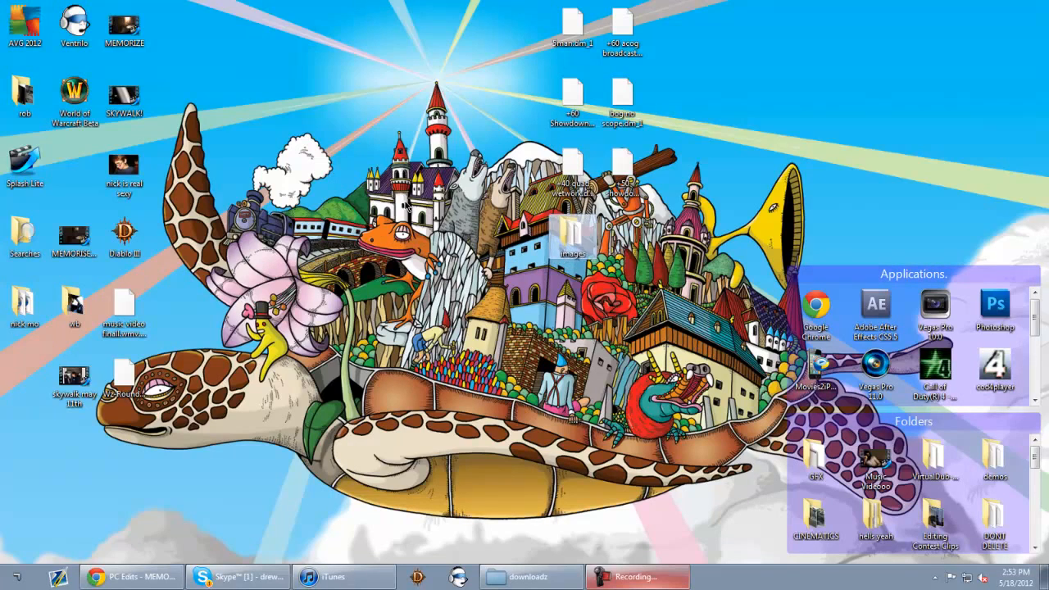
key(super)
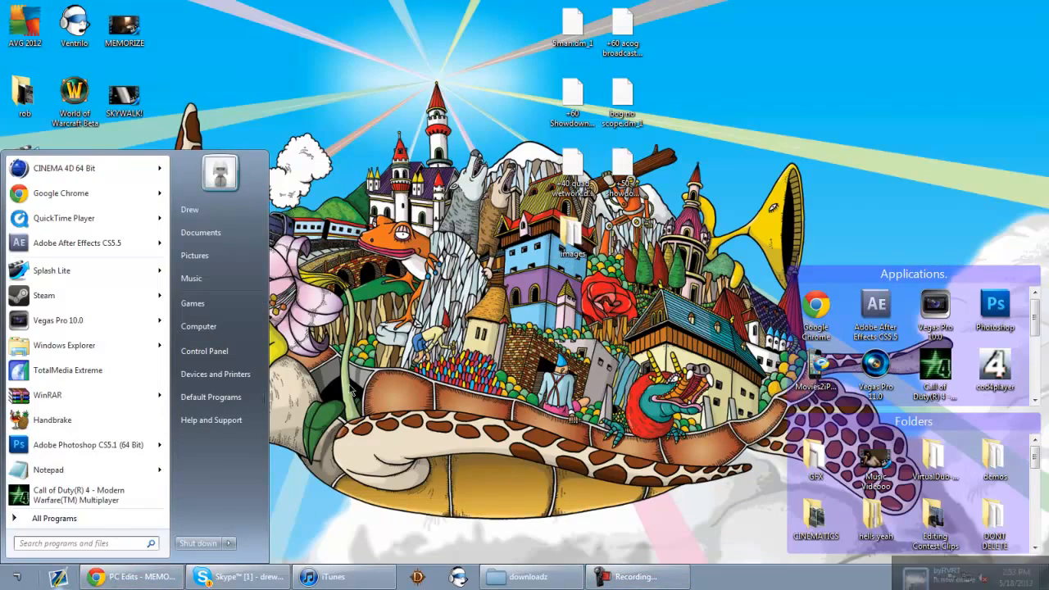
click(388, 408)
Open Steam and launch Call of Duty 4: Modern Warfare in multiplayer mode from the game library.
key(super)
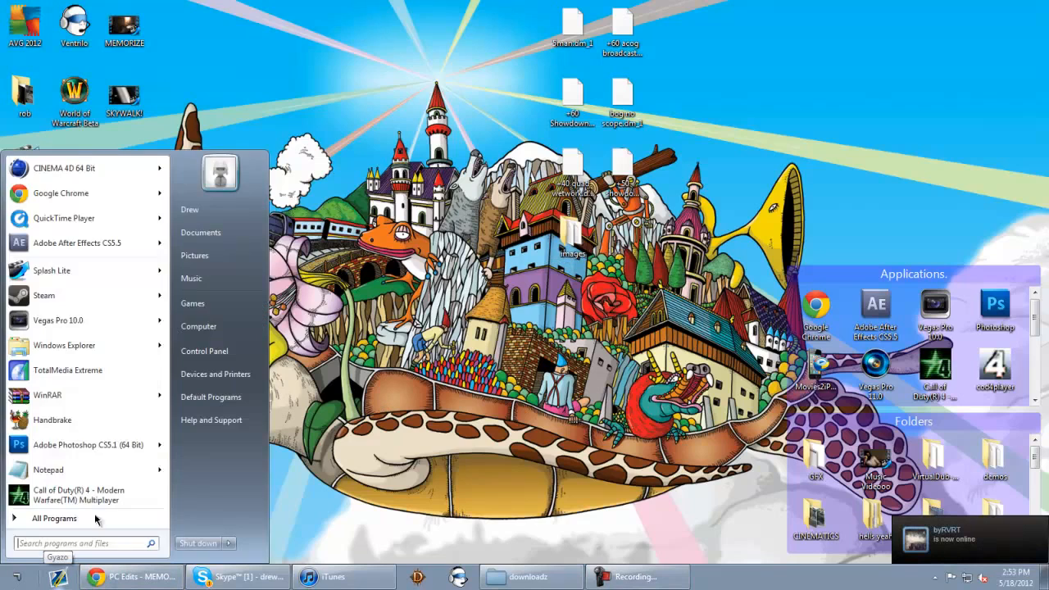
click(90, 297)
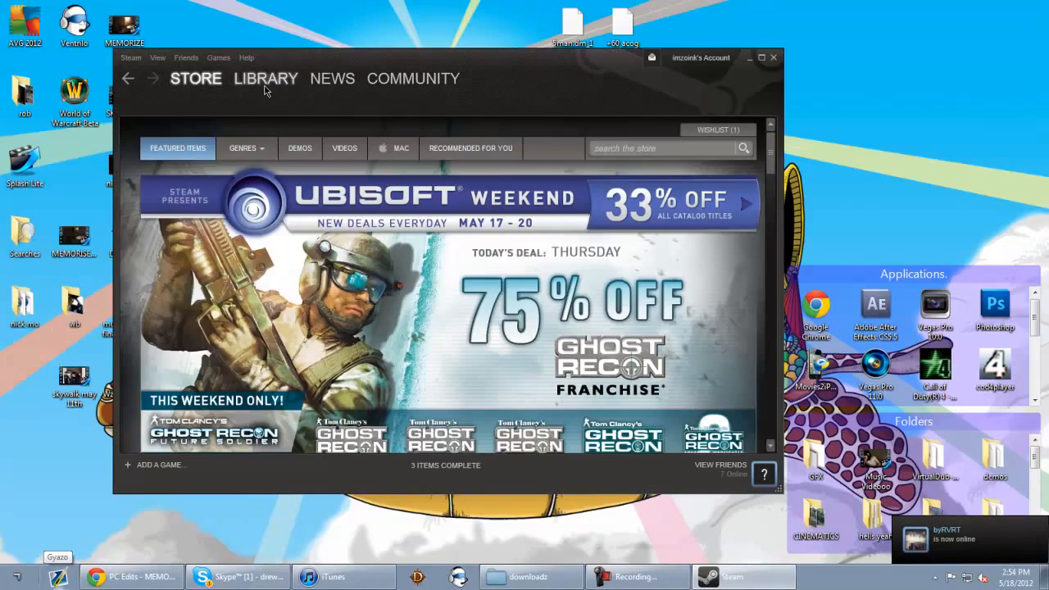
click(265, 78)
click(333, 186)
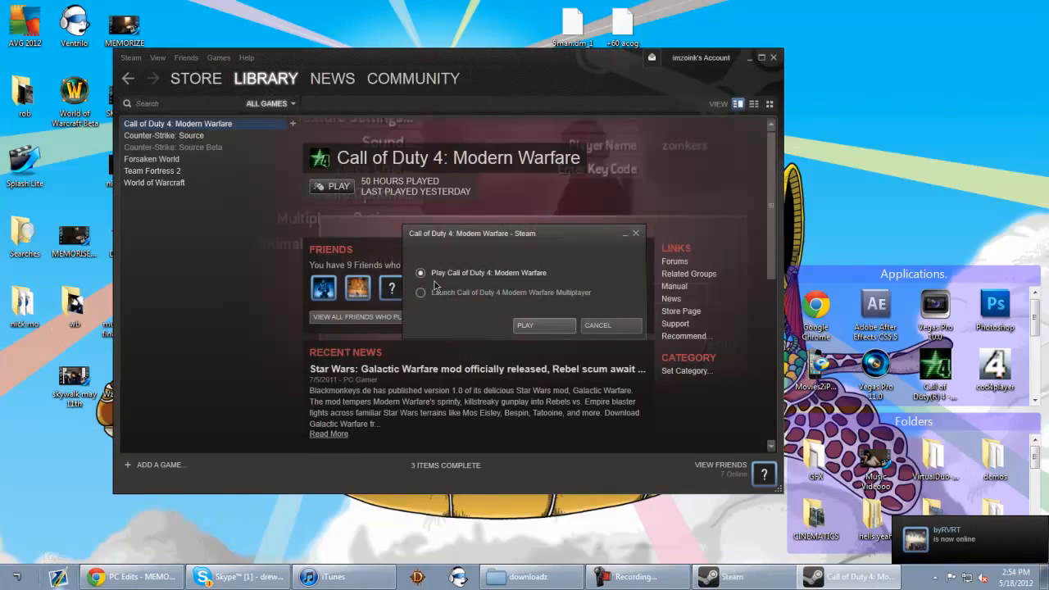
click(524, 326)
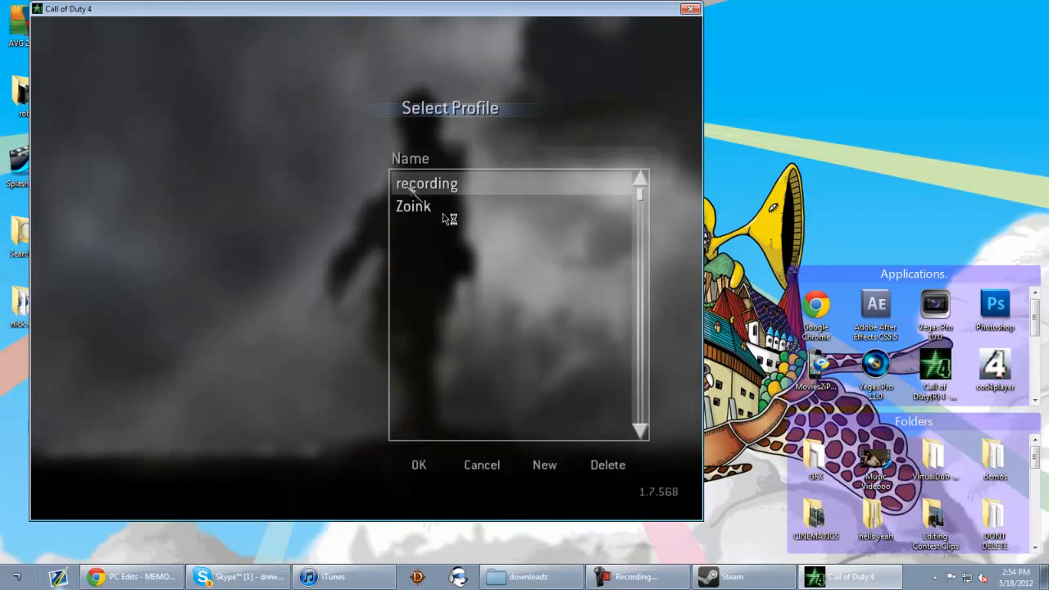
Select the "recording" player profile and return to the main menu.
click(451, 475)
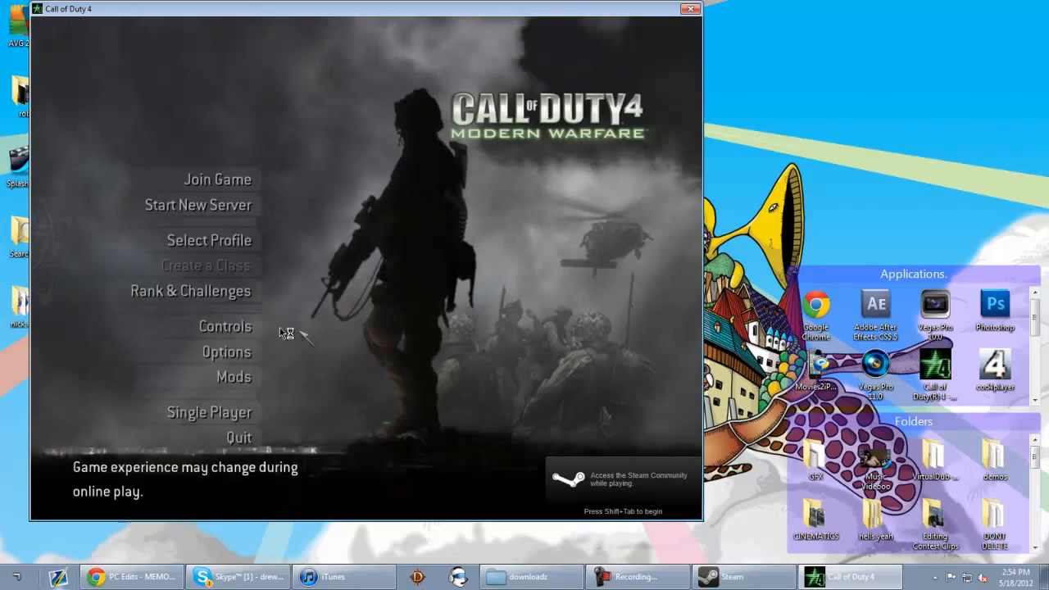
click(208, 242)
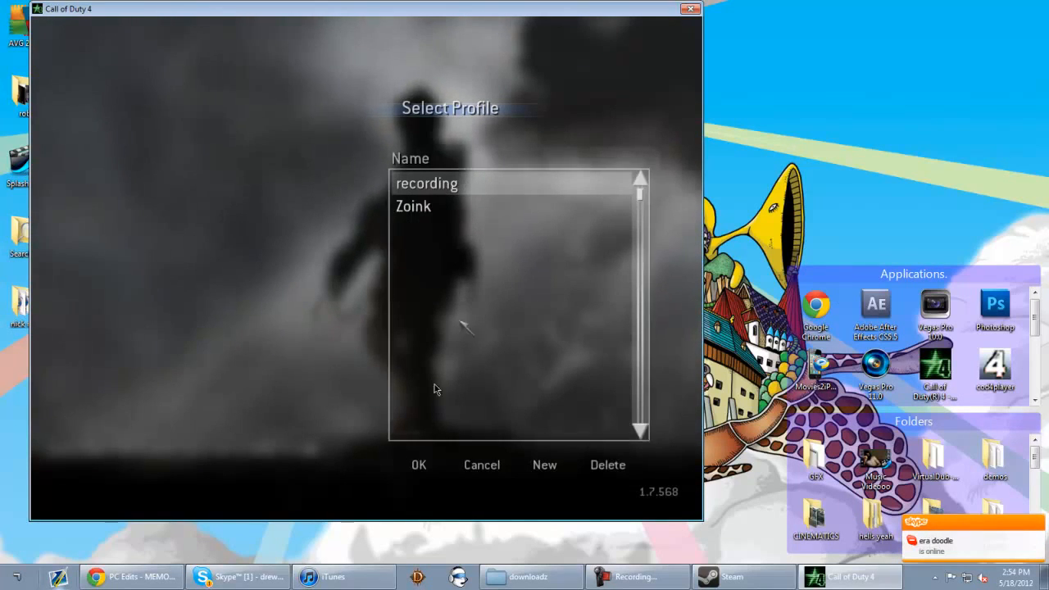
click(421, 469)
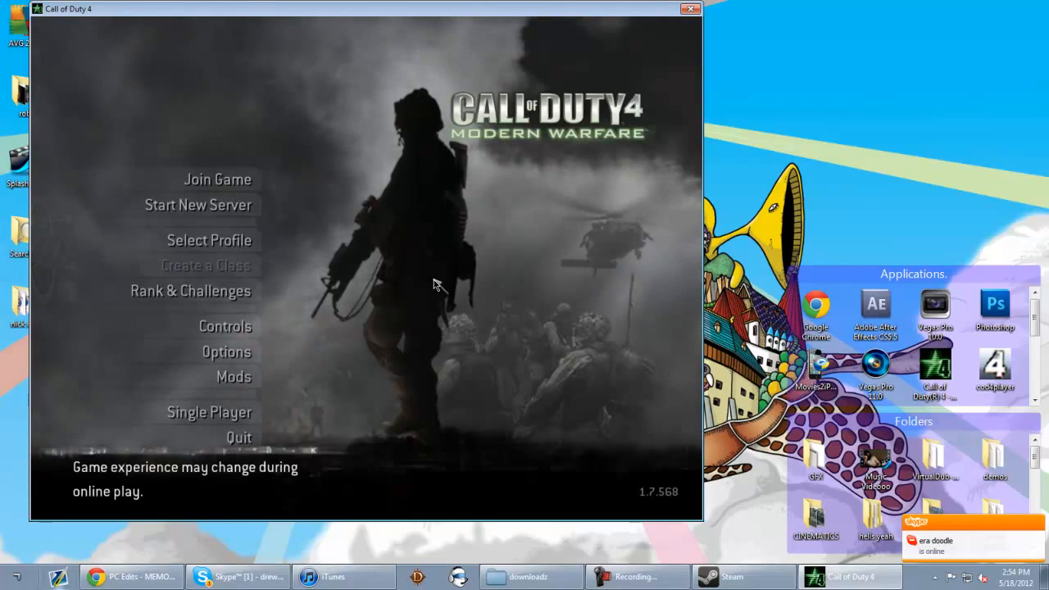
Open the game console and set r_fullscreen to 0.
key(grave)
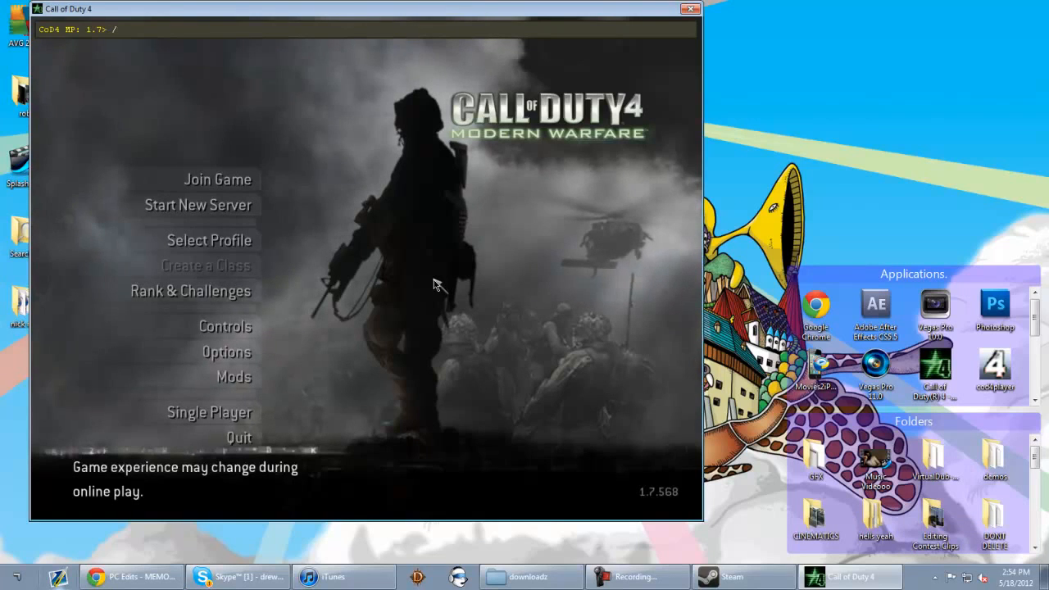
text(/r_ful)
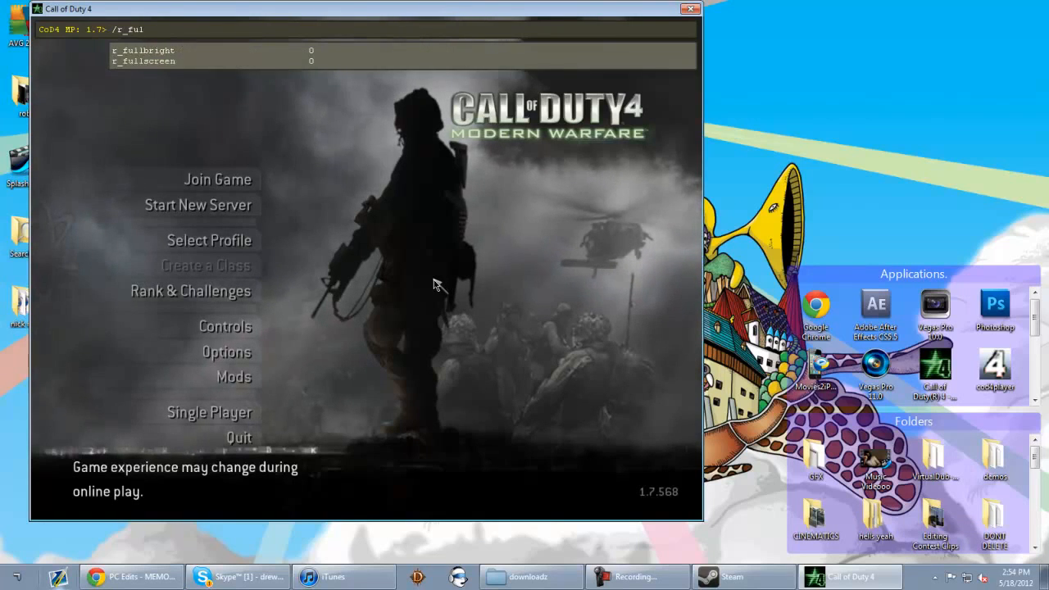
text(lscreen 0)
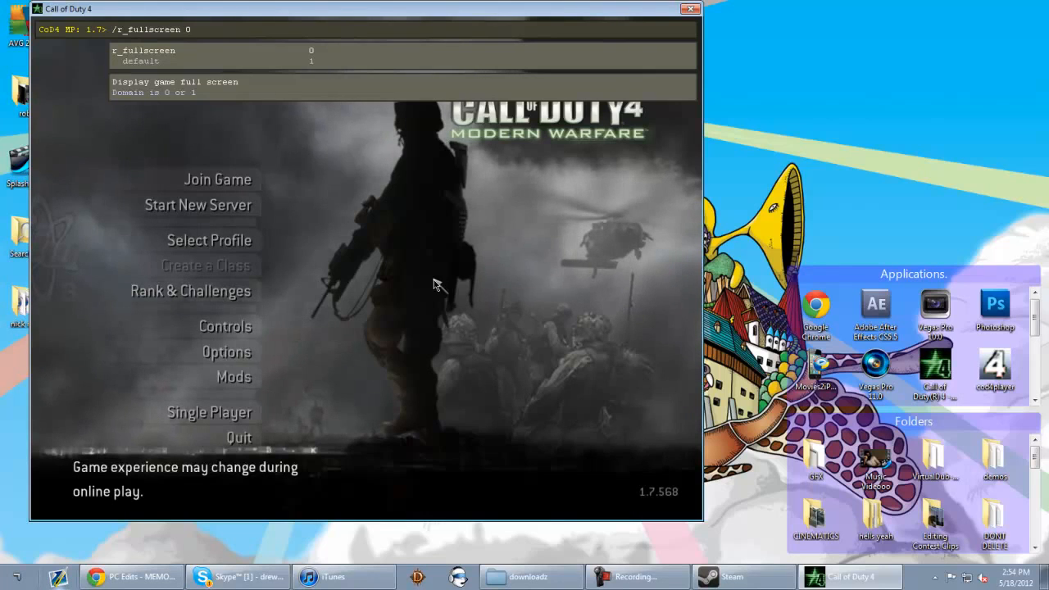
key(Return)
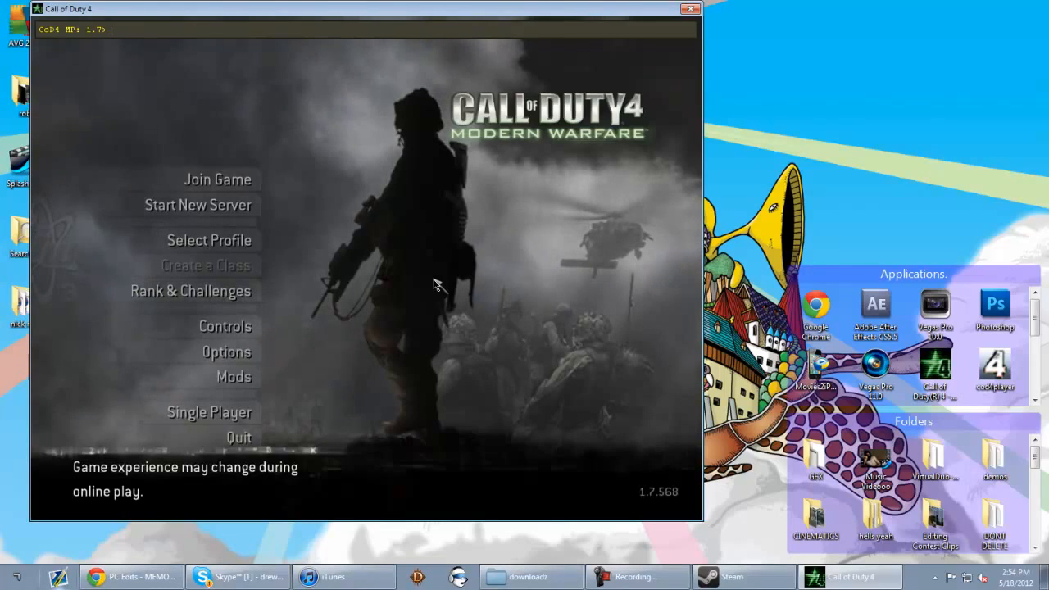
Try to restart the video with the console command /vidrestart and close the console.
text(/)
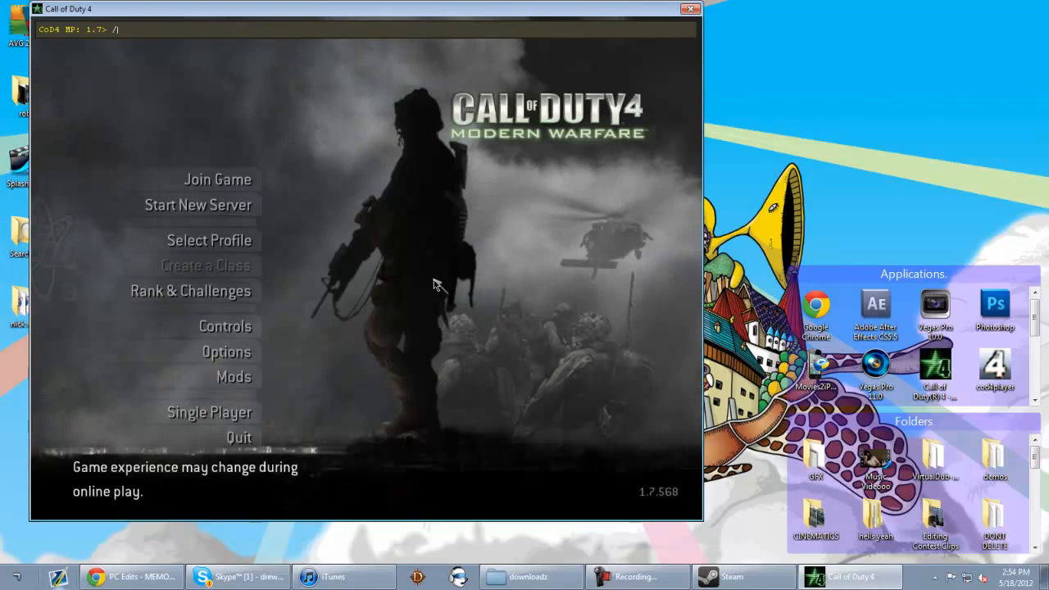
text(vidresta)
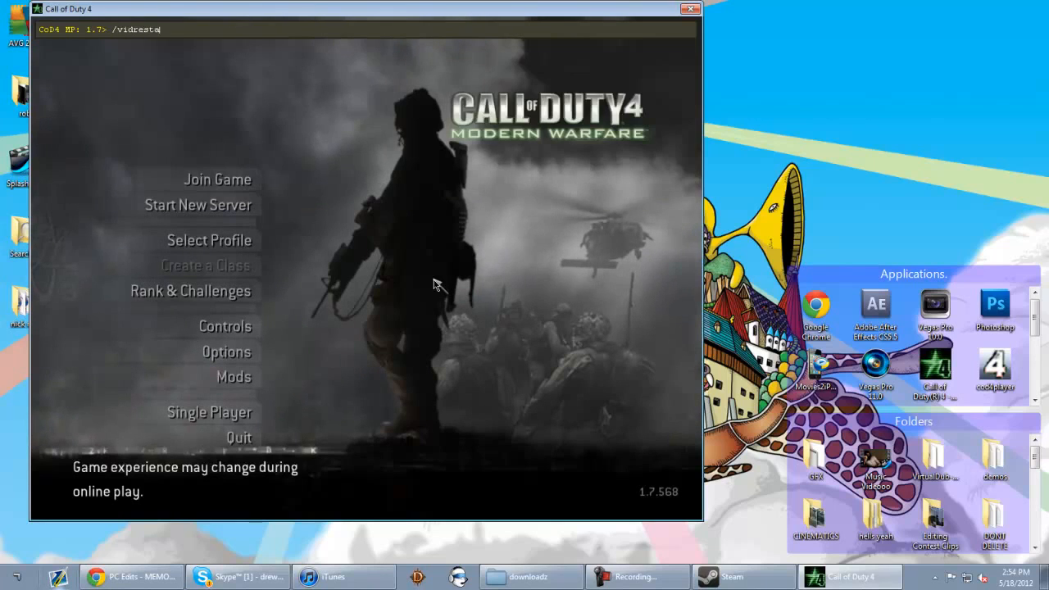
text(rt)
key(Return)
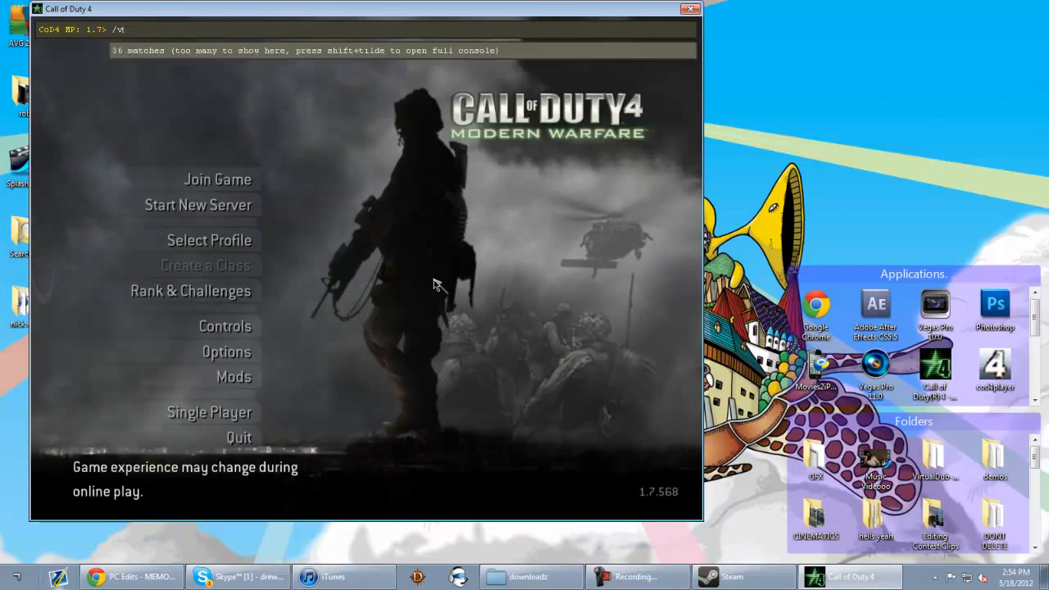
key(grave)
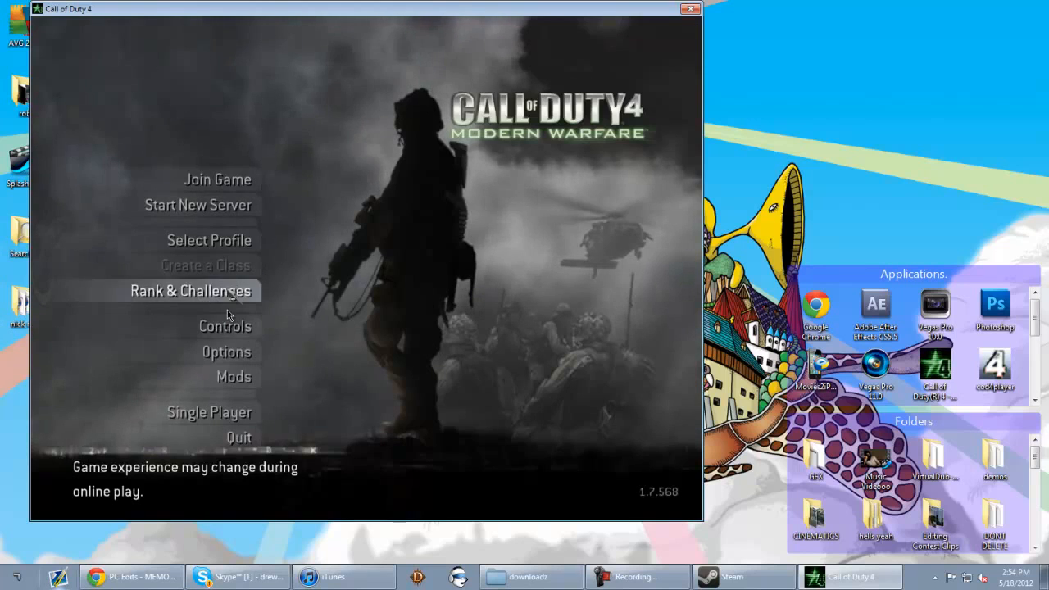
Review the game's Graphics options and return to the main menu.
click(230, 352)
click(222, 70)
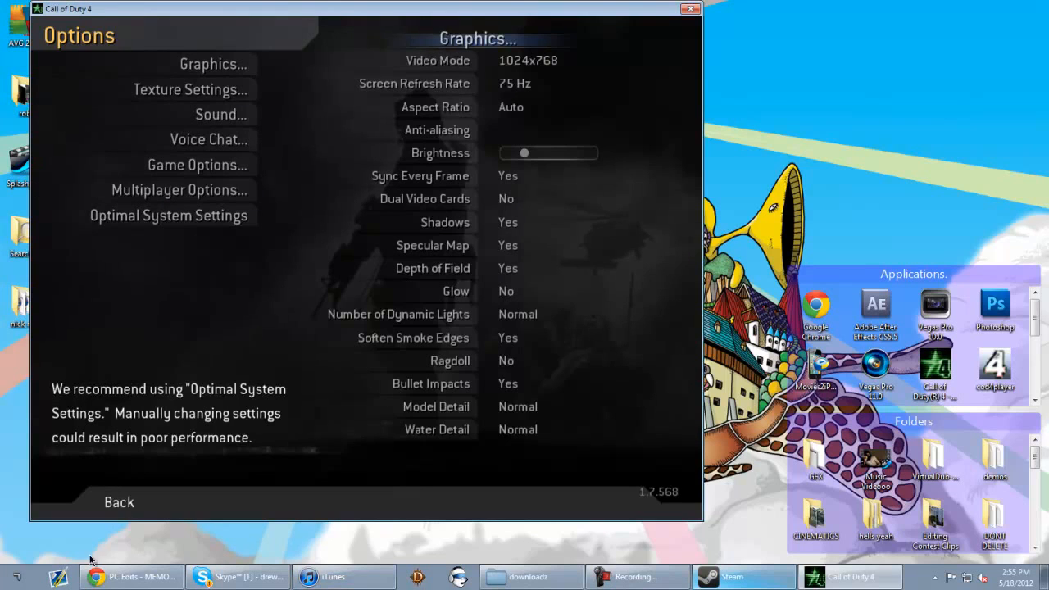
click(123, 502)
key(grave)
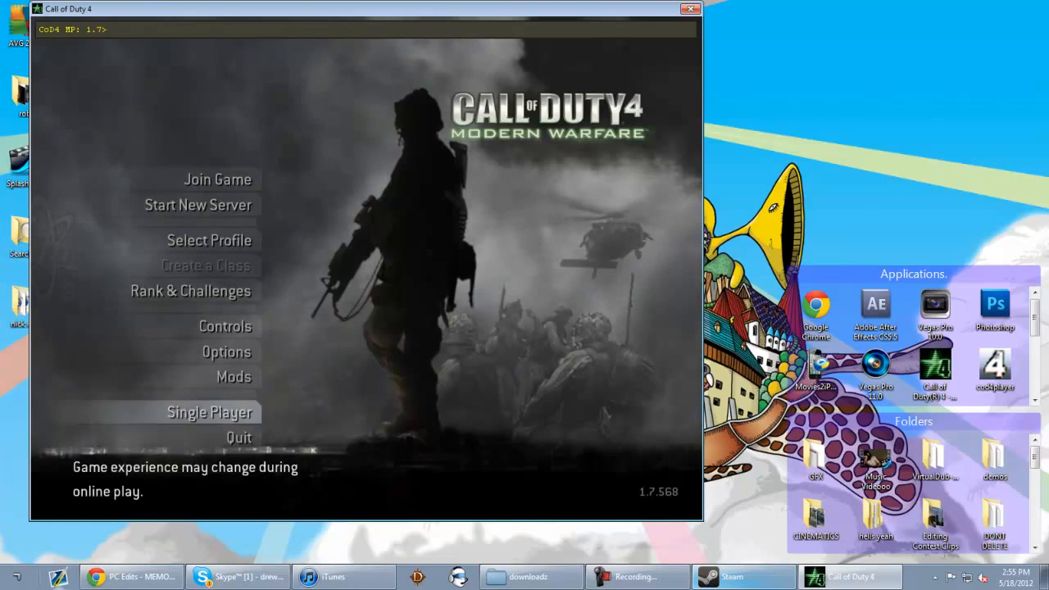
key(grave)
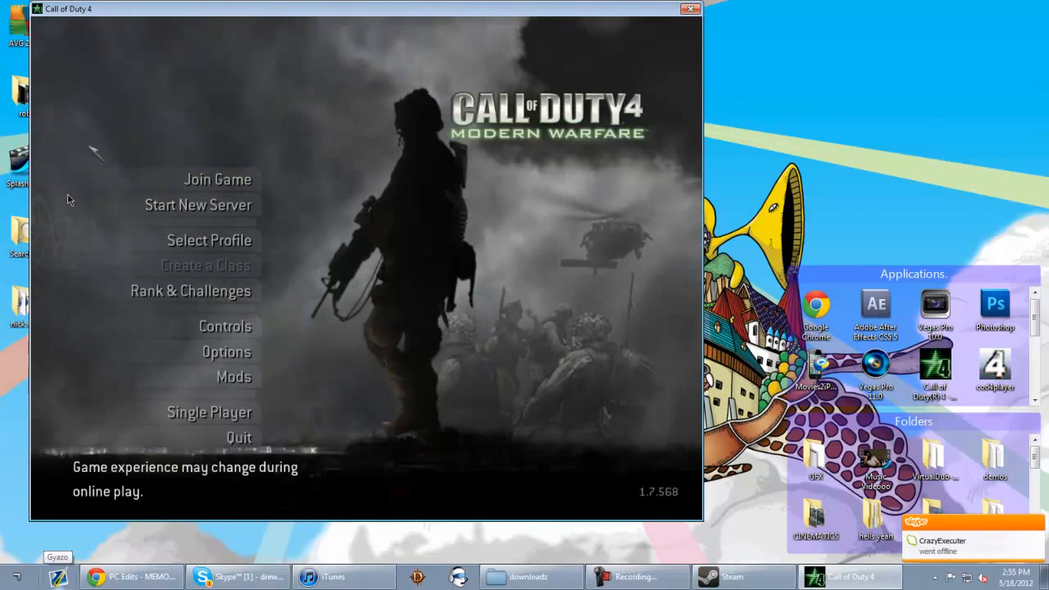
View the list of player profiles and return to the main menu.
click(209, 239)
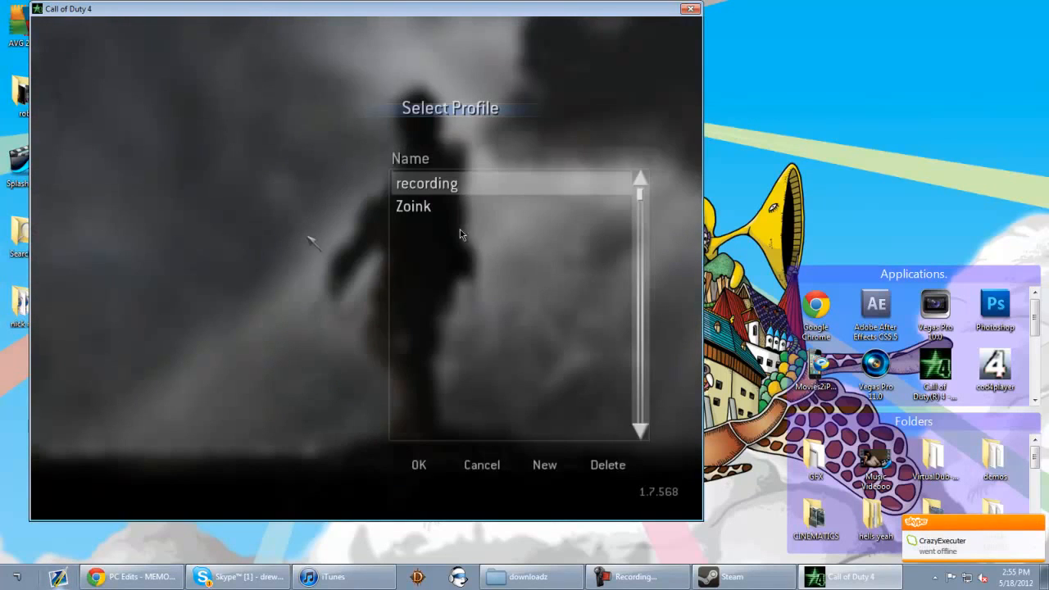
click(466, 471)
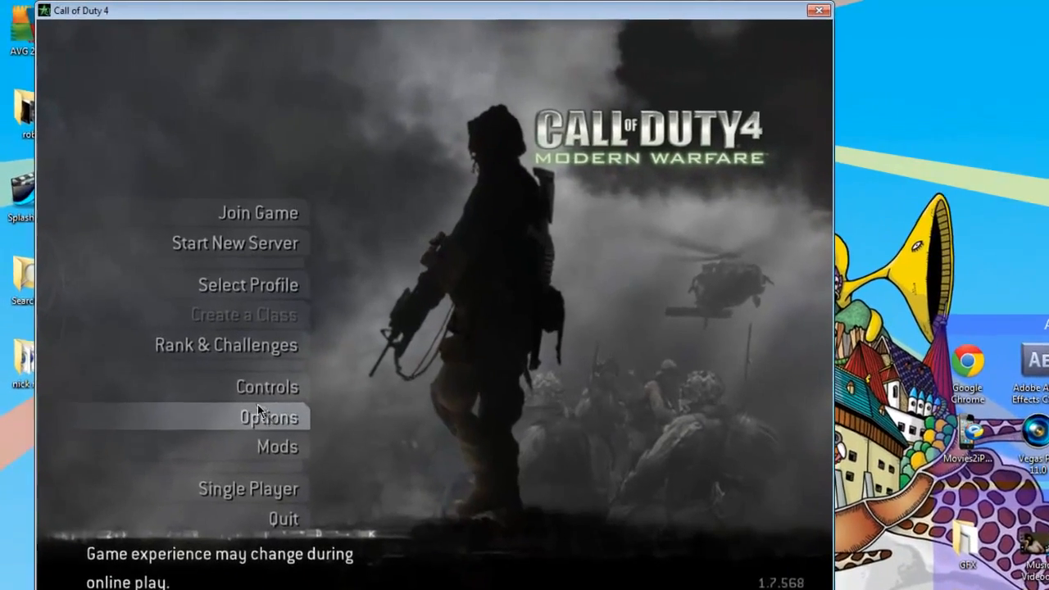
Open the Graphics settings in the game's options to examine the recording setup.
click(258, 413)
click(282, 76)
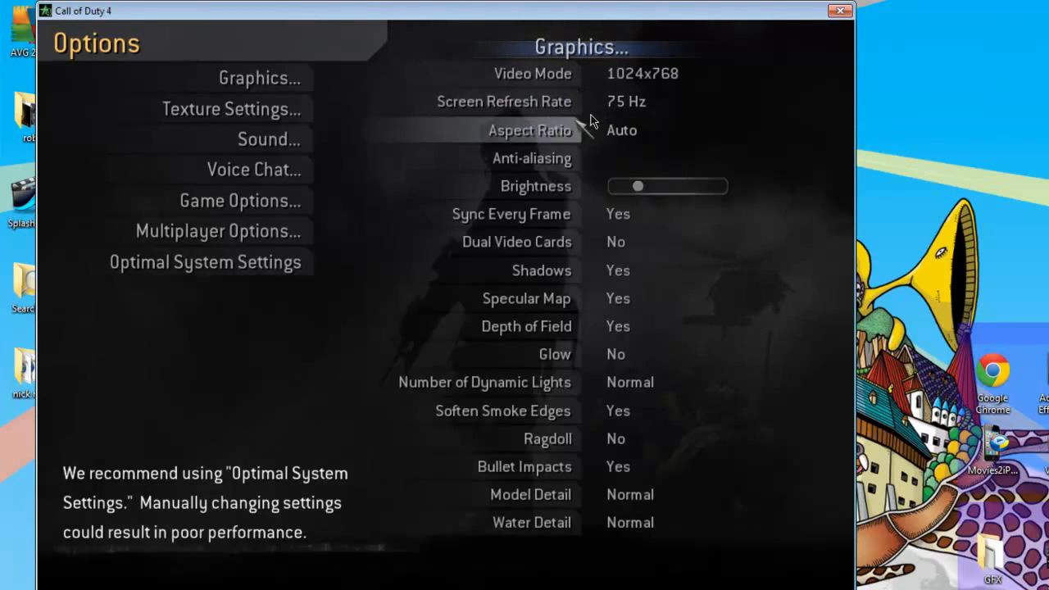
Set Anti-aliasing to 4x in the Graphics options.
click(546, 165)
right_click(546, 165)
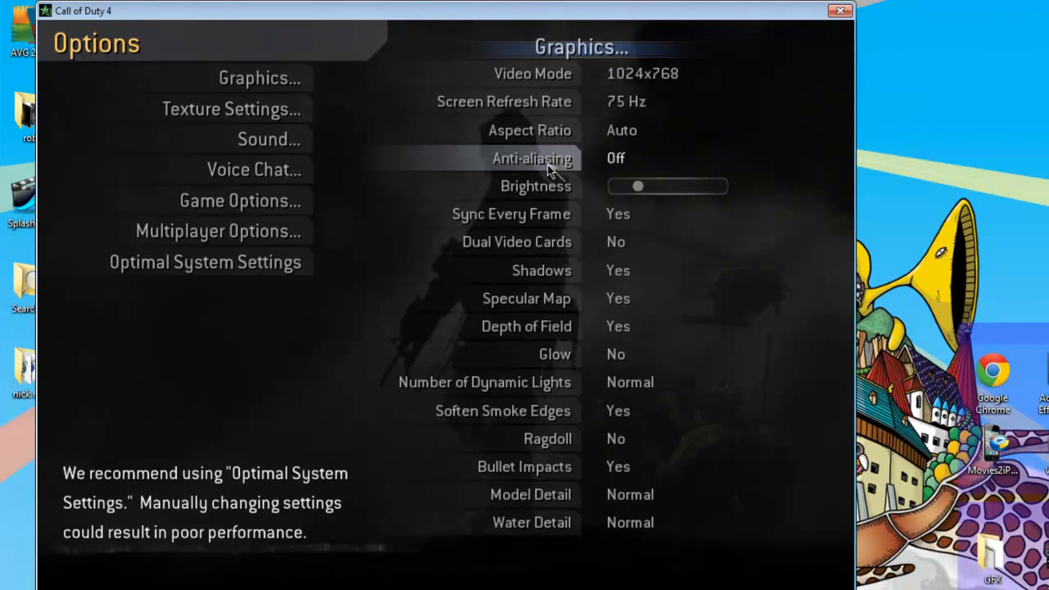
click(547, 165)
click(547, 165)
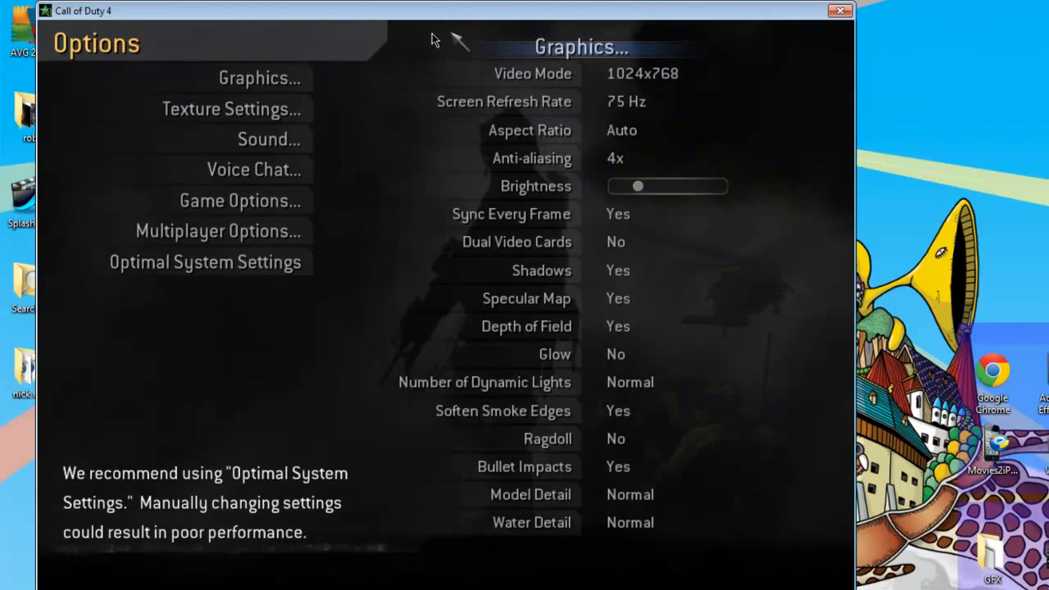
Set Texture Quality to Manual in the Texture Settings.
click(226, 110)
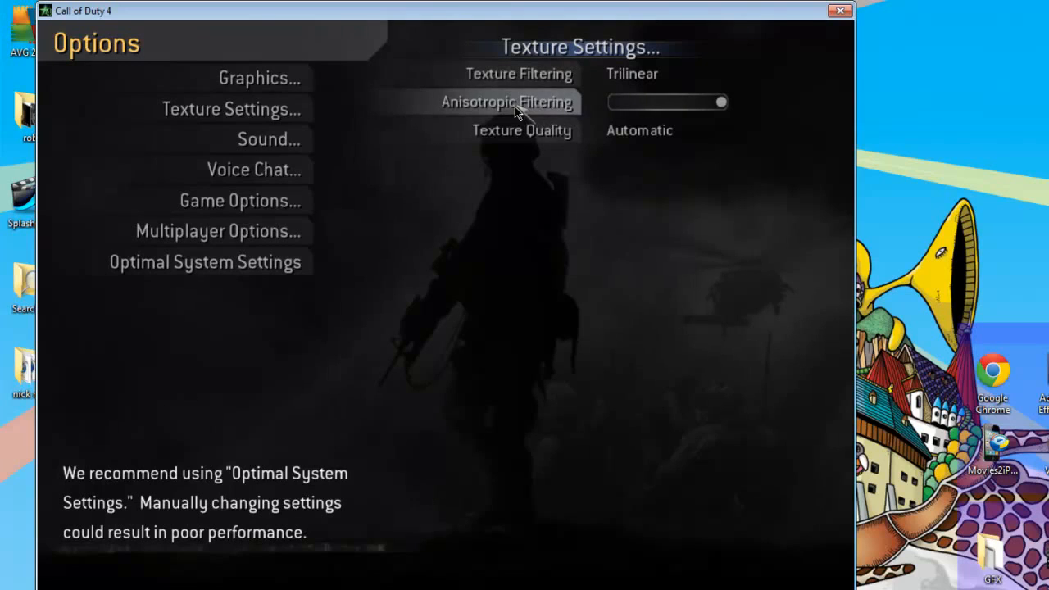
click(556, 133)
click(556, 133)
click(557, 135)
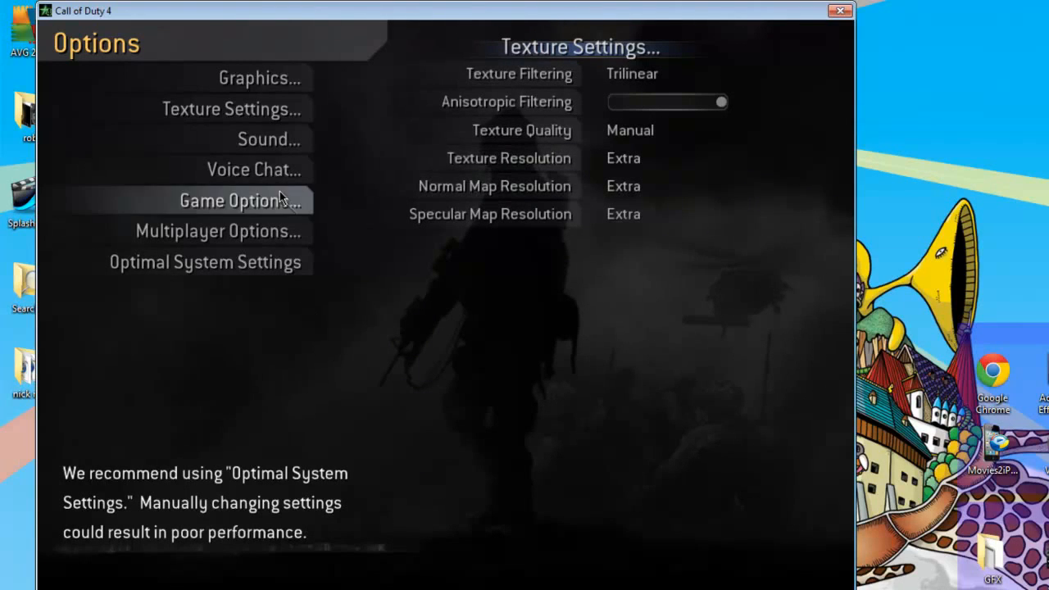
Look through the Sound, Multiplayer and Game Options pages to check the Enable Console setting.
click(267, 148)
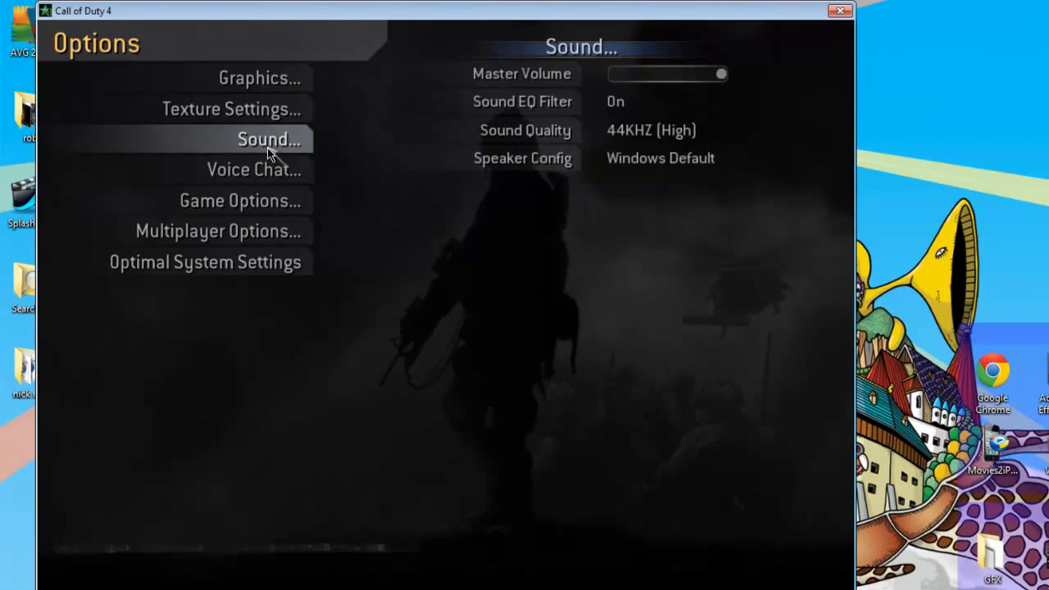
click(261, 198)
click(262, 230)
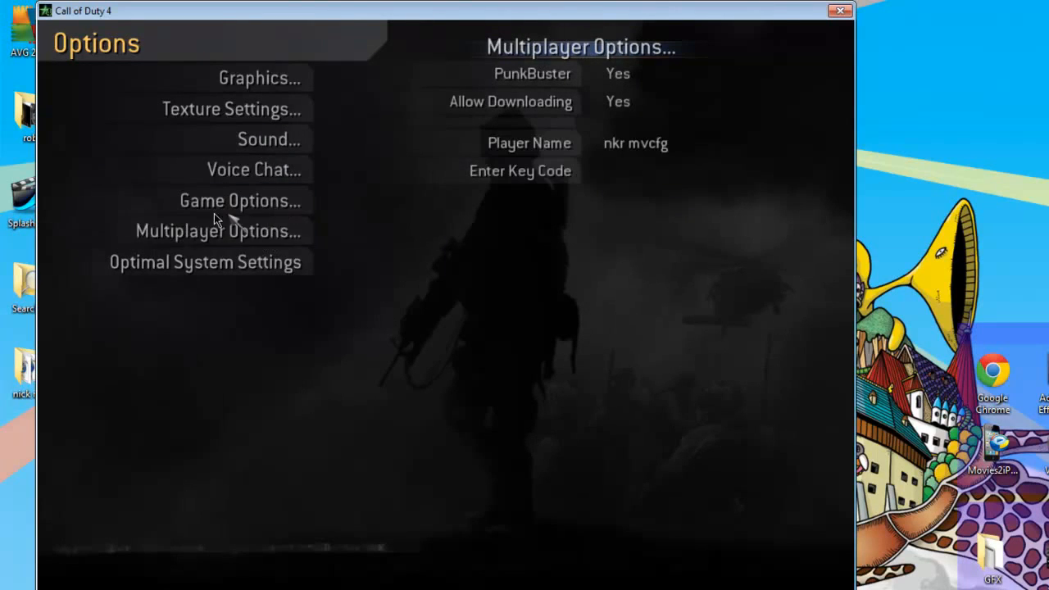
click(246, 200)
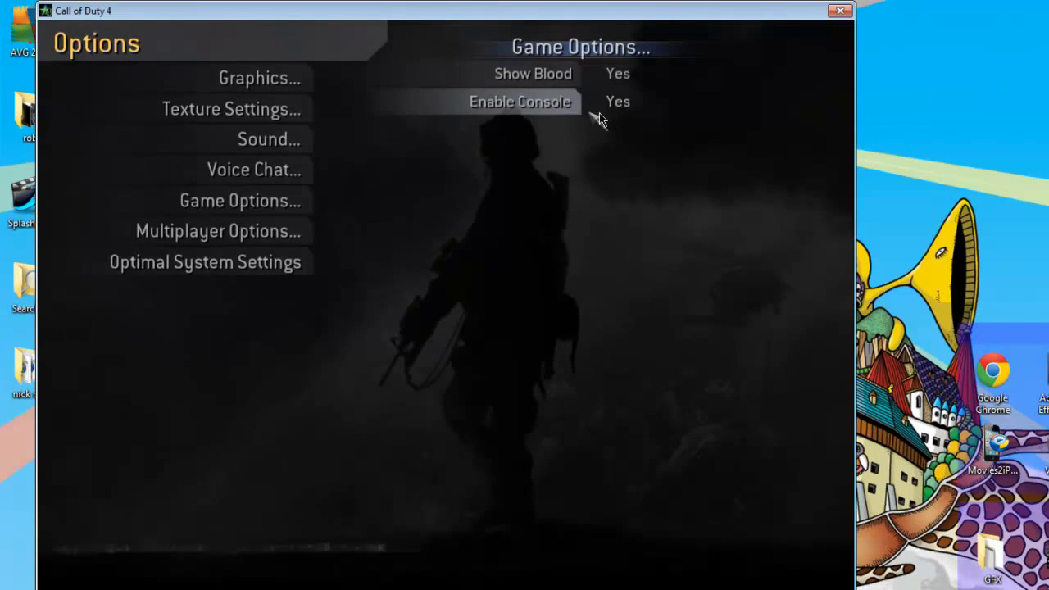
Return to the main menu and load the player profile named recording.
key(Escape)
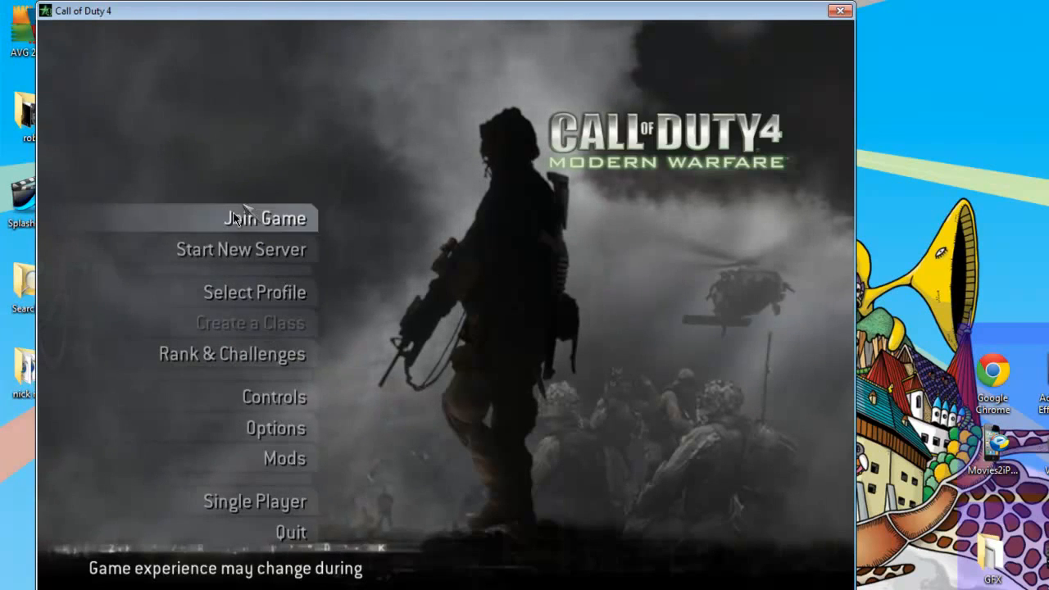
click(246, 295)
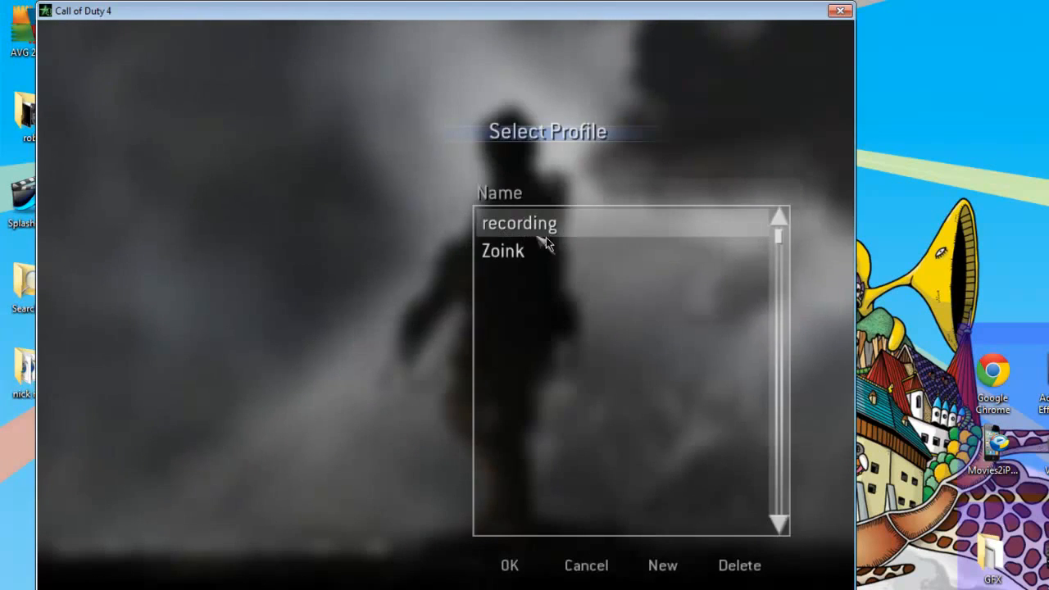
click(516, 570)
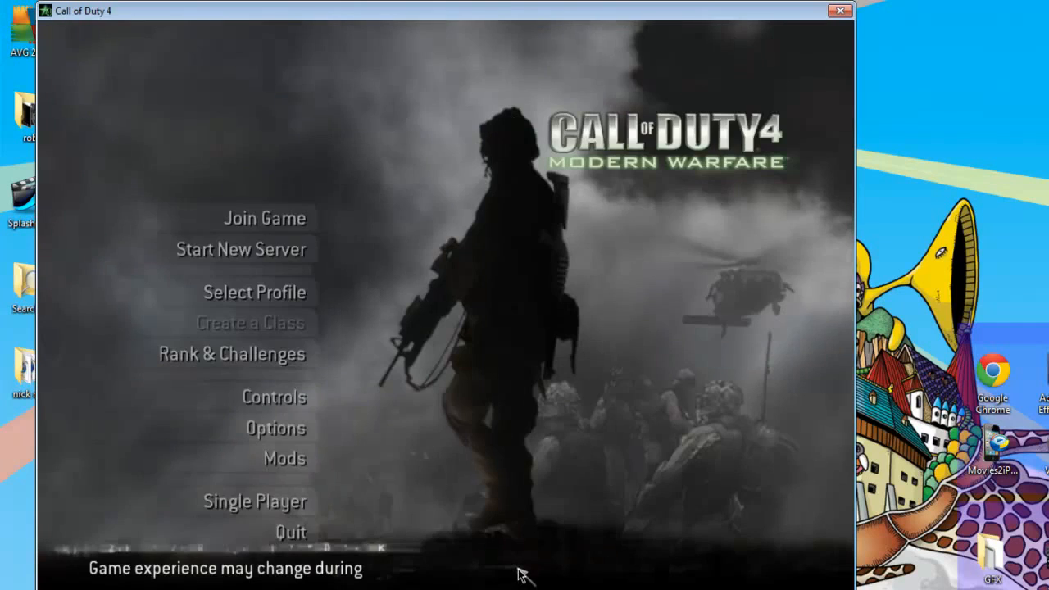
Dismiss the quit dialog and exit the game with the console command /quit.
click(298, 541)
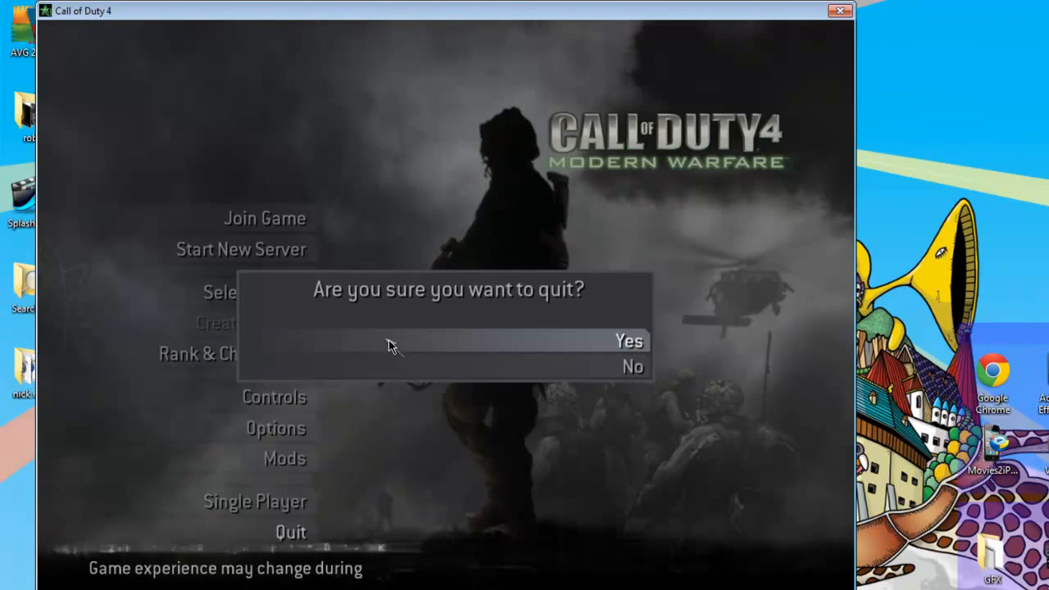
key(Escape)
key(grave)
text(/)
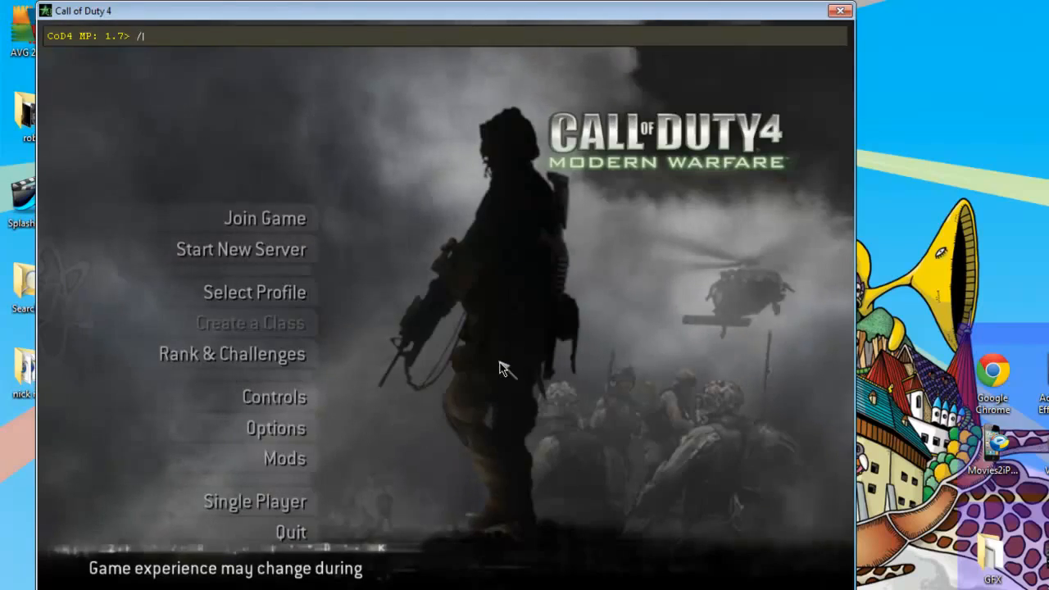
text(quit)
key(Return)
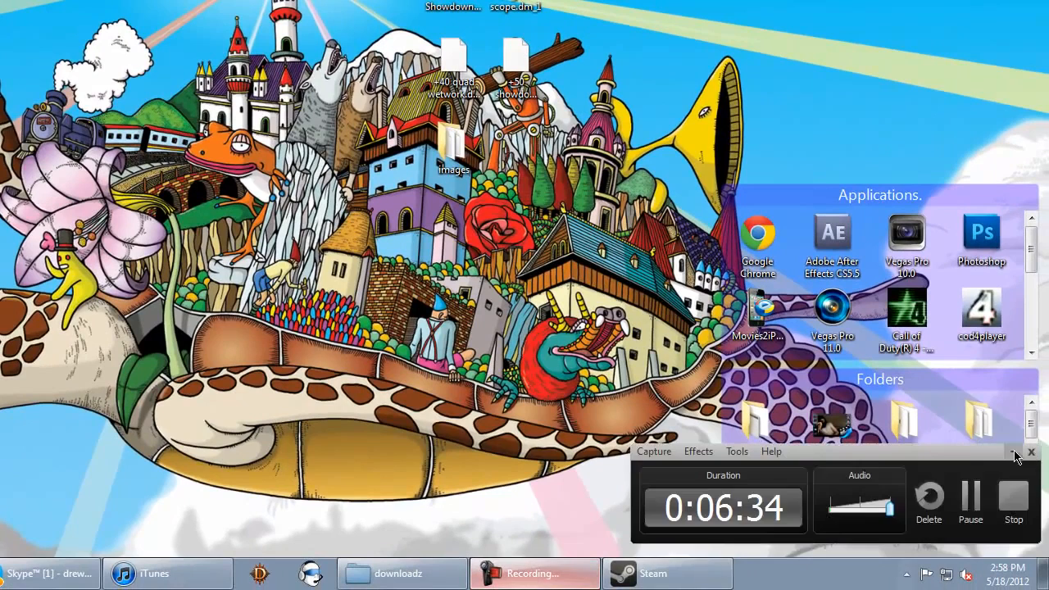
click(1015, 452)
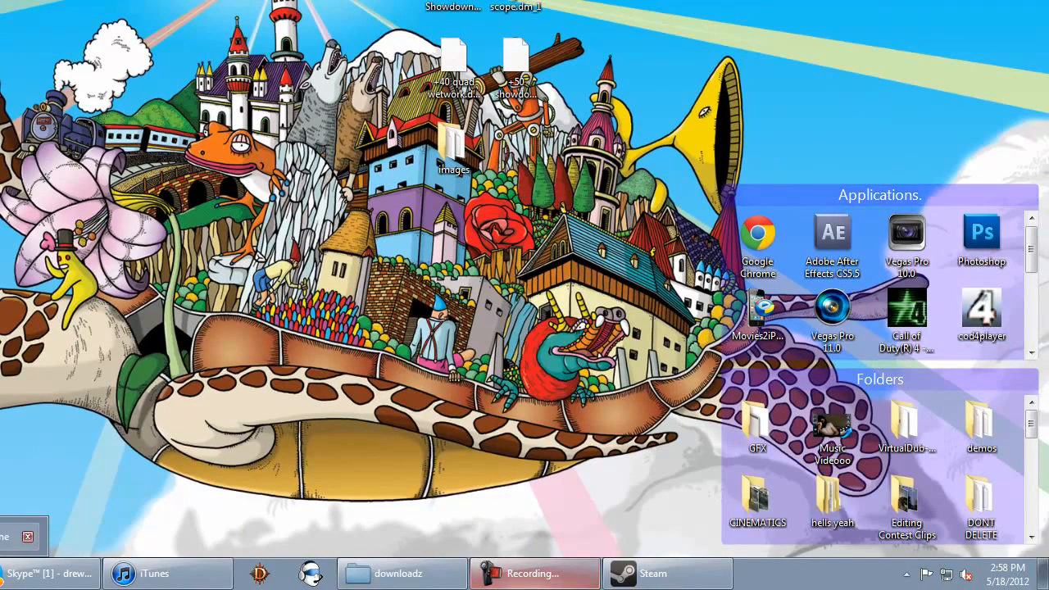
key(super)
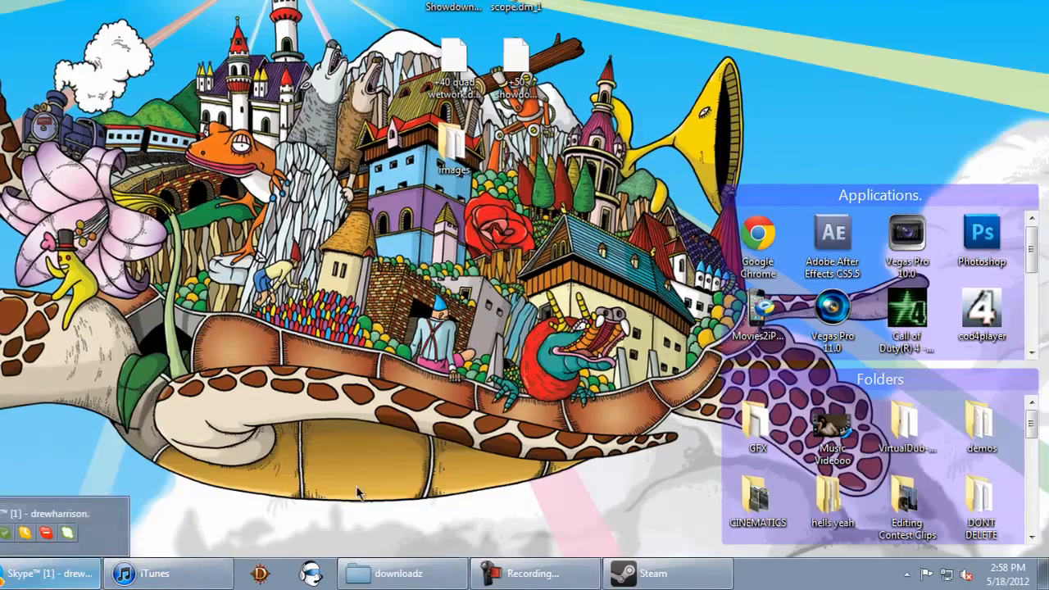
key(super)
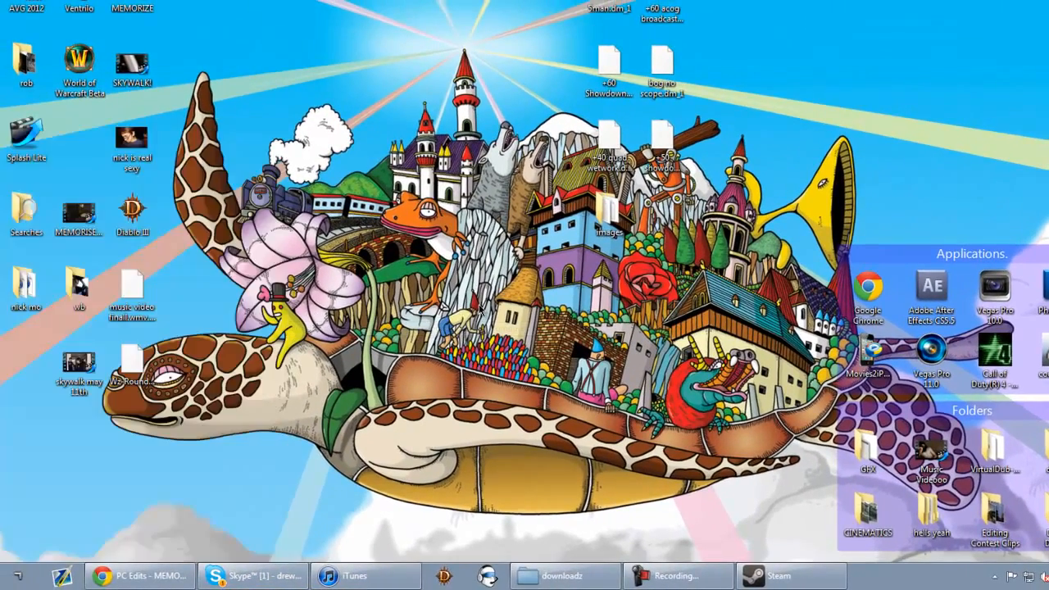
Open Computer and go into Local Disk (C:).
key(super)
click(214, 310)
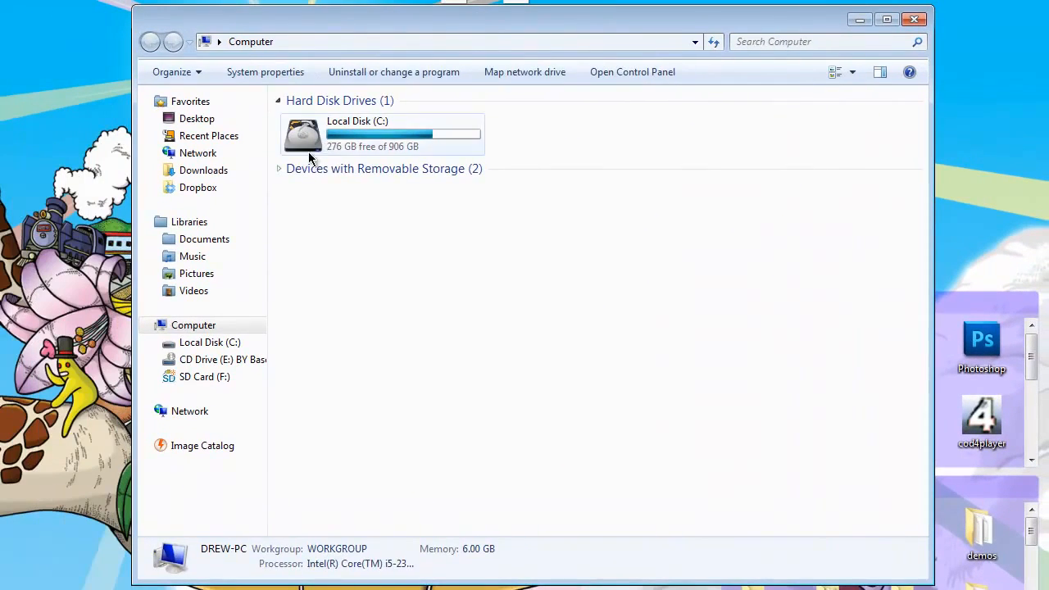
double_click(308, 152)
double_click(339, 211)
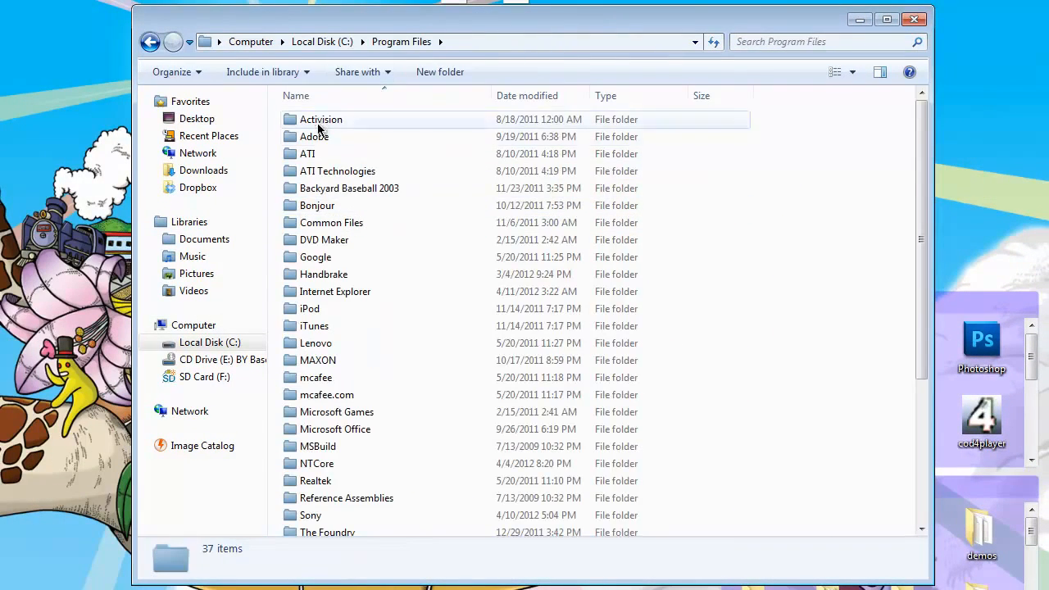
double_click(349, 119)
click(406, 43)
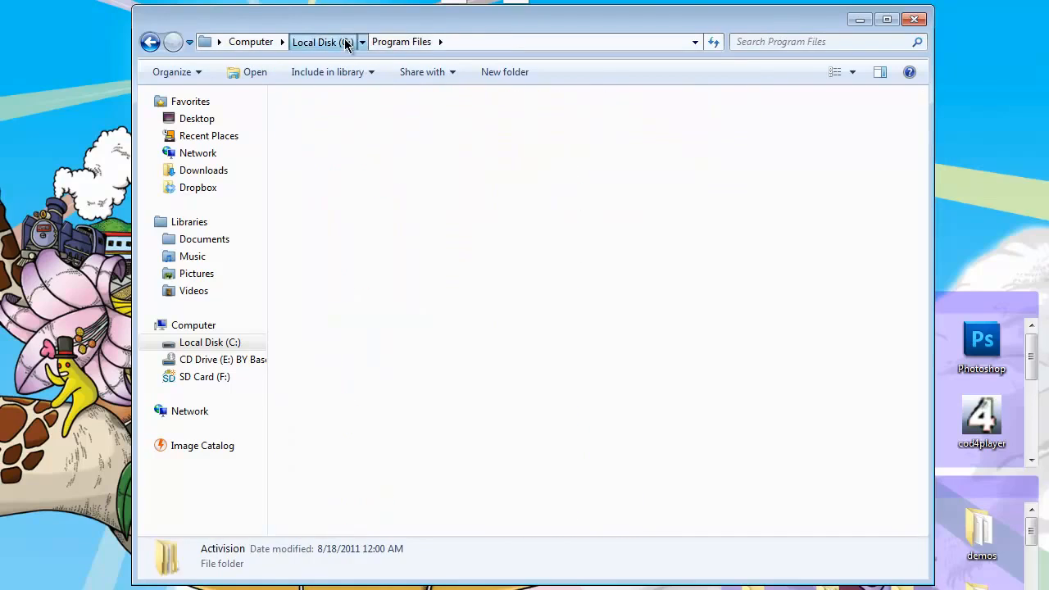
click(347, 42)
Open the game's main folder under Program Files (x86)\Steam\steamapps\common\call of duty 4 and move its window aside.
click(348, 223)
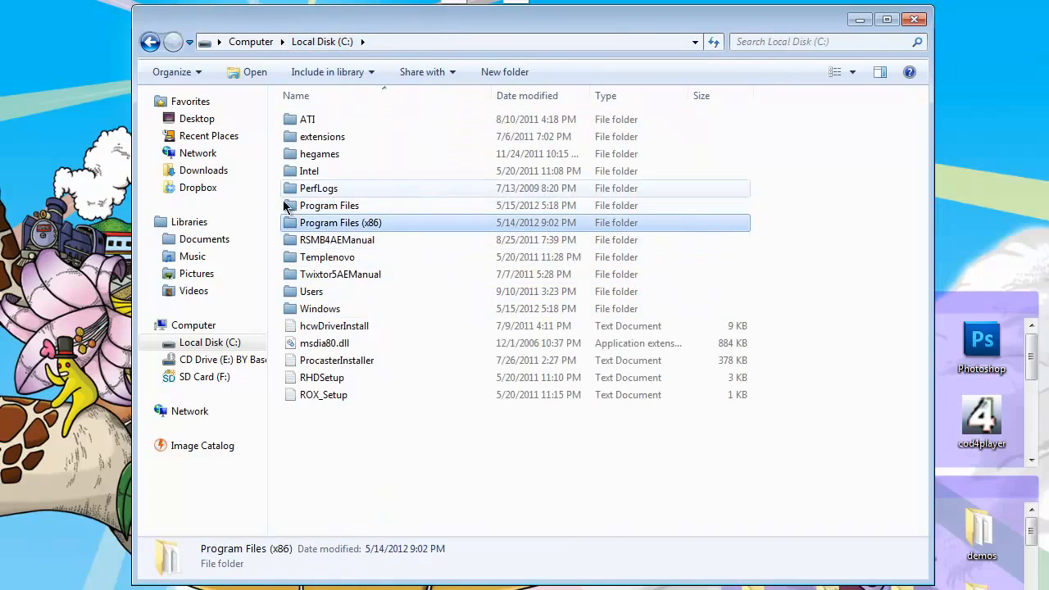
double_click(348, 224)
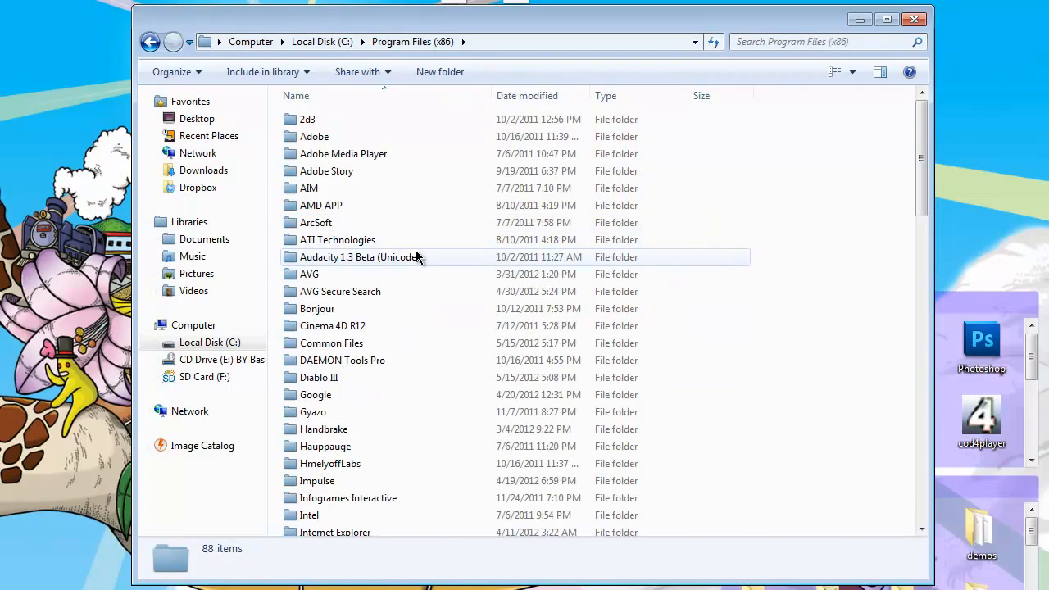
scroll(417, 255, down, 12)
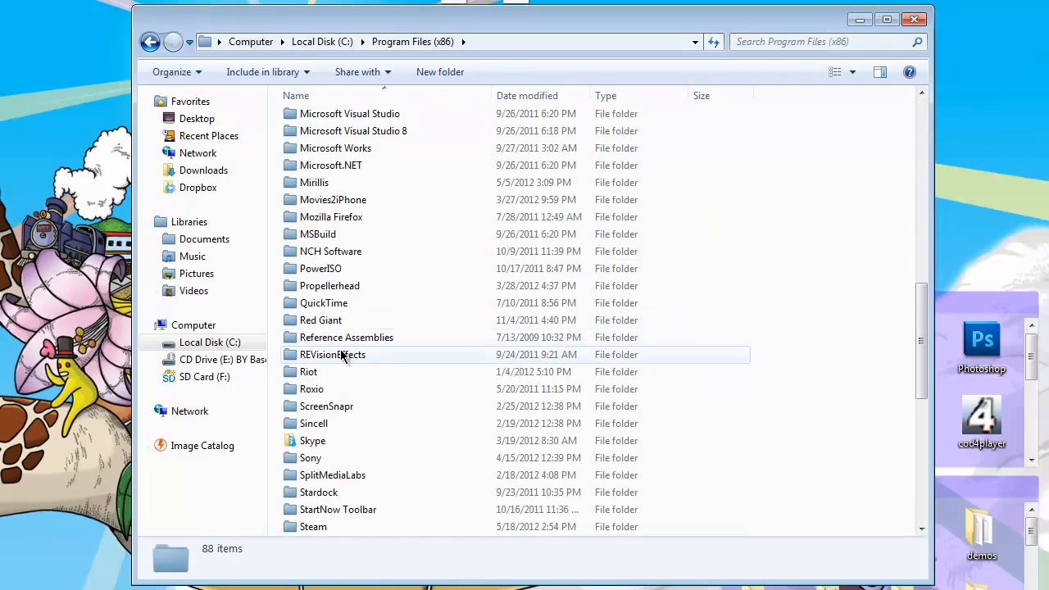
double_click(334, 526)
double_click(321, 312)
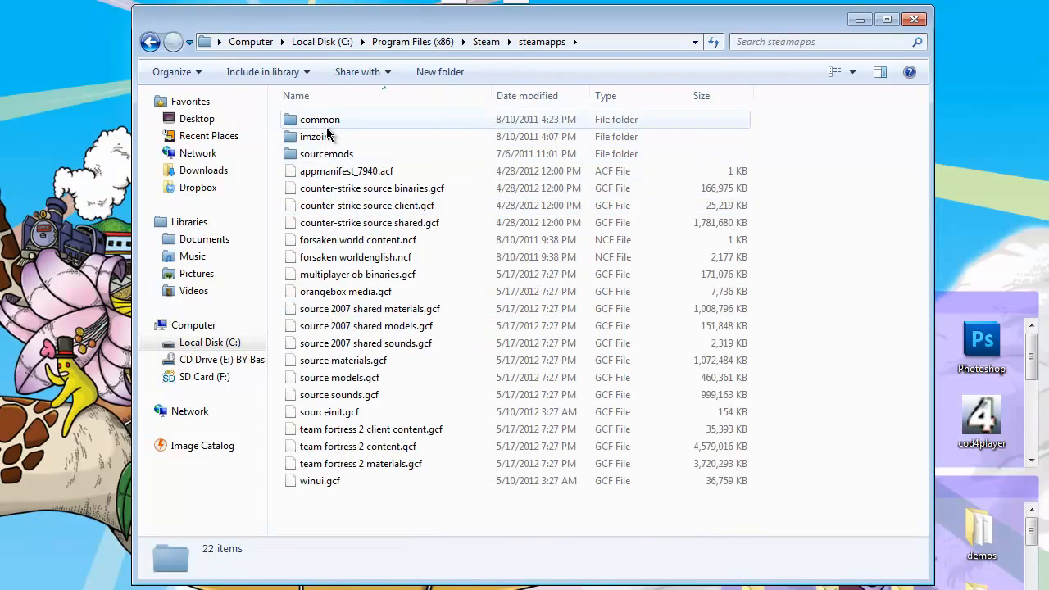
double_click(307, 121)
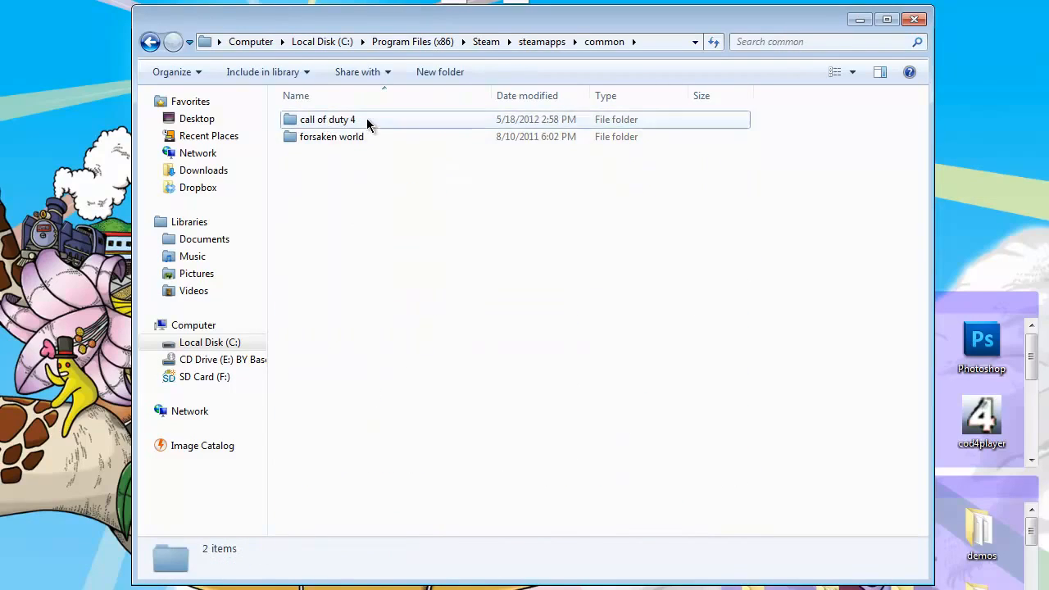
double_click(366, 120)
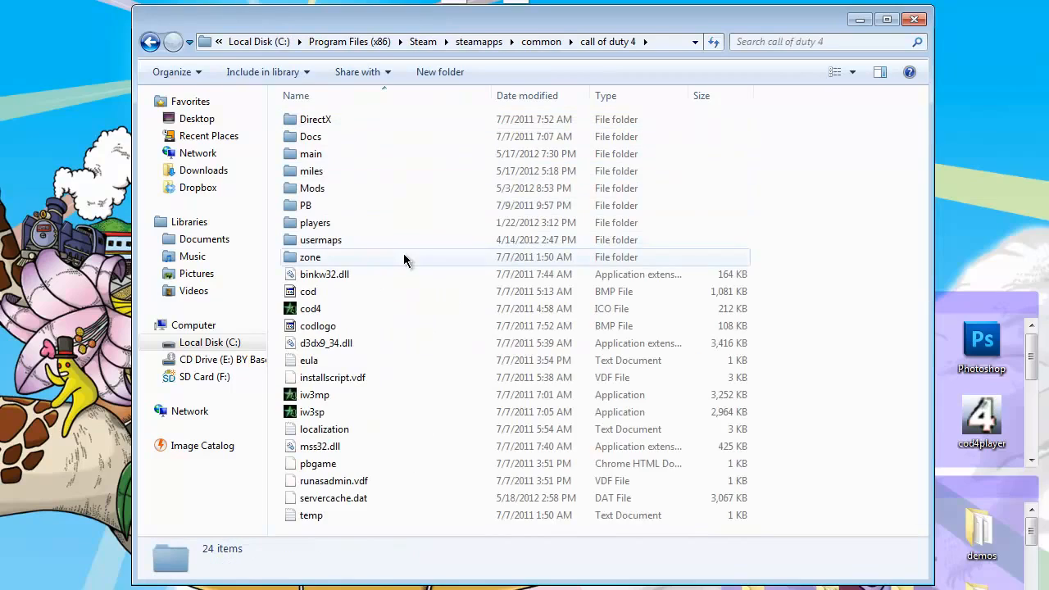
double_click(319, 154)
scroll(474, 426, down, 3)
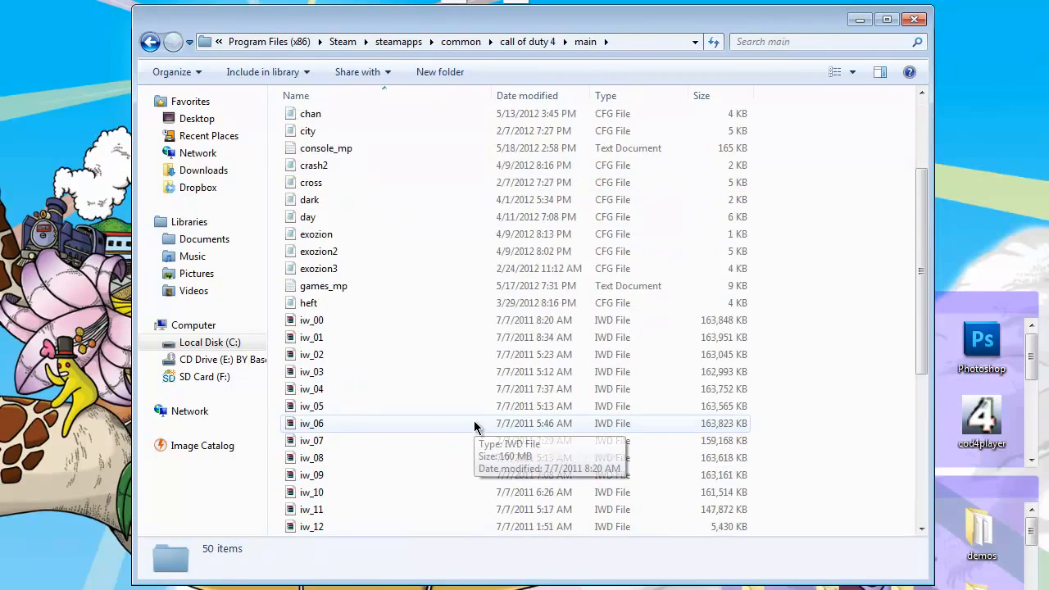
scroll(475, 425, up, 3)
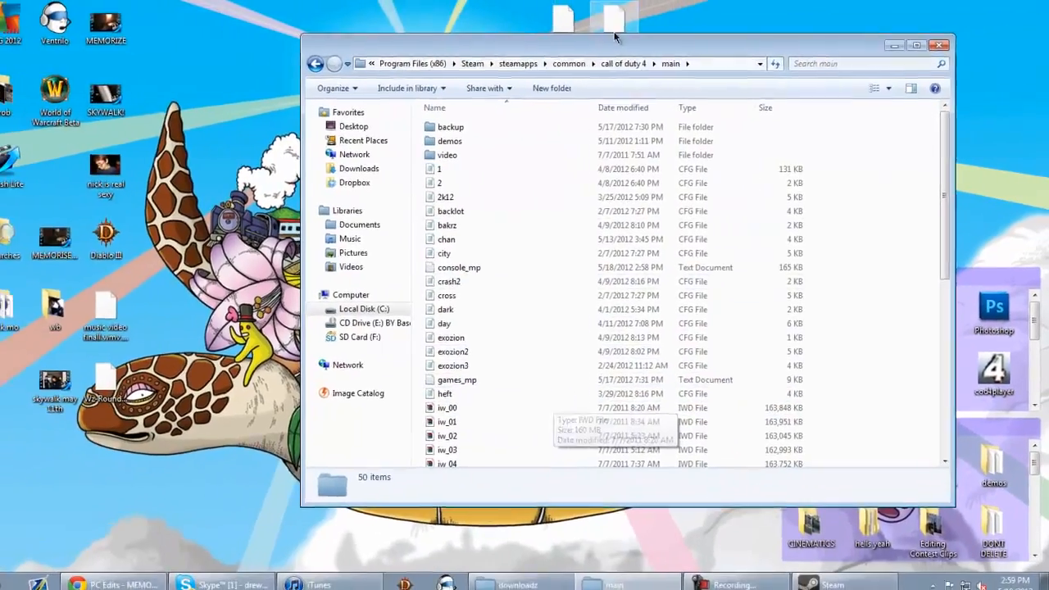
drag(614, 37, 353, 44)
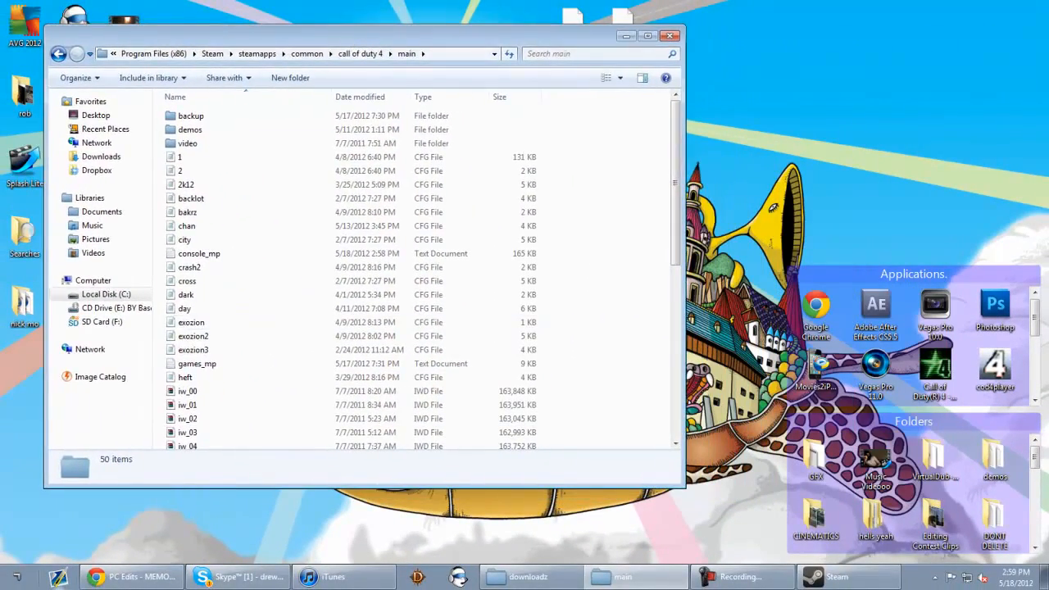
Switch to the Google Chrome window.
click(58, 577)
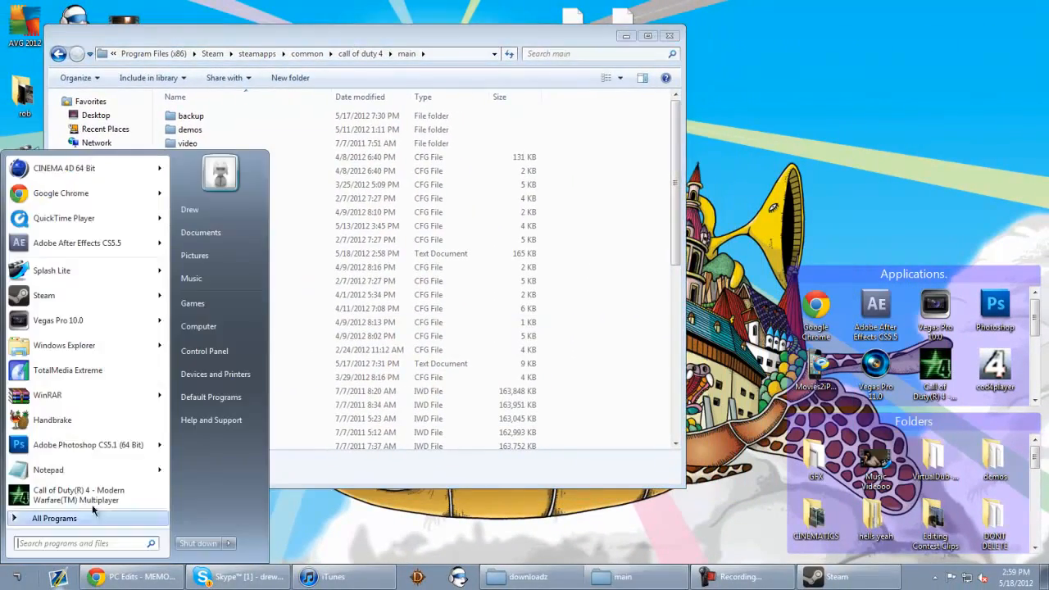
click(131, 577)
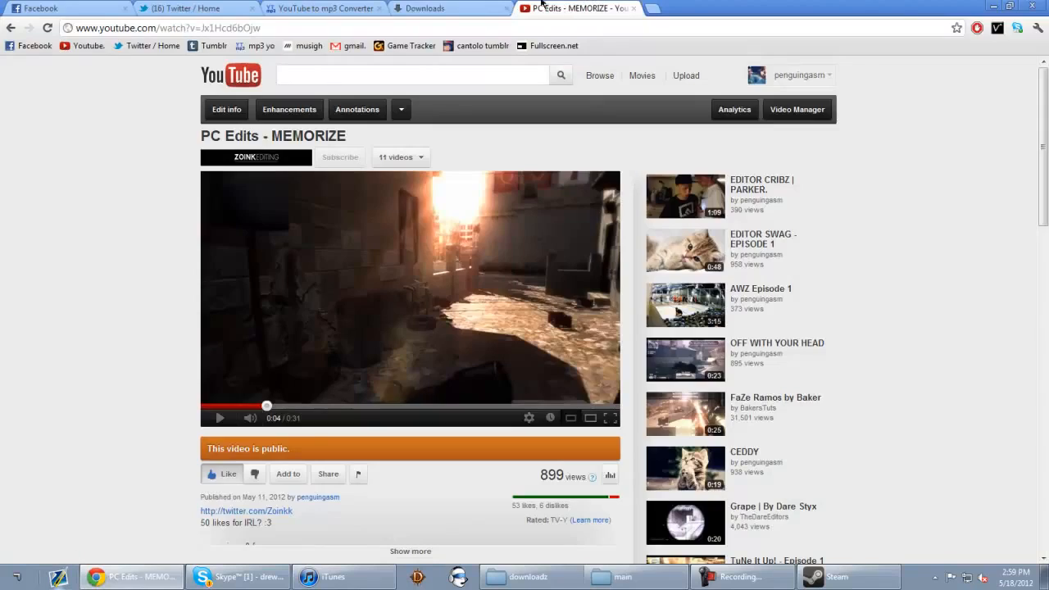
click(450, 9)
click(565, 6)
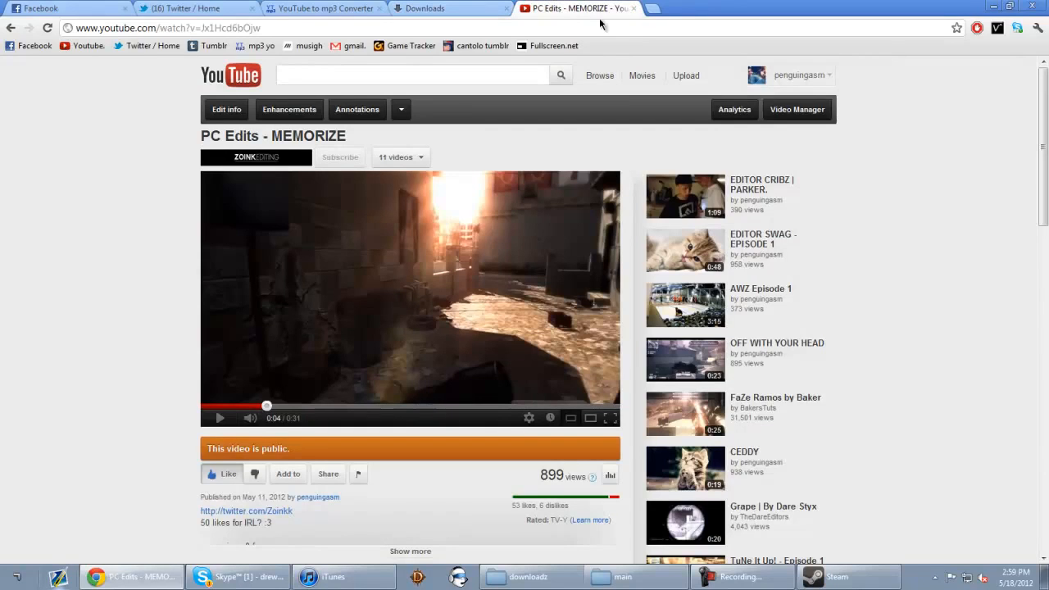
Load cfgfactory.com in a new browser tab and open its Movie configs page.
click(653, 10)
text(cfgfactory.com)
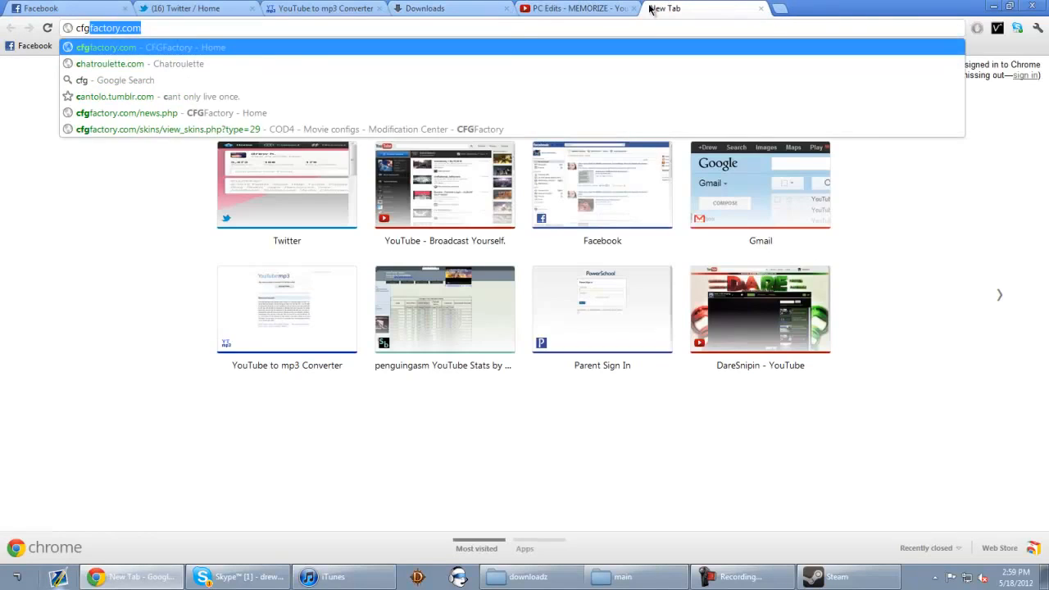
key(Return)
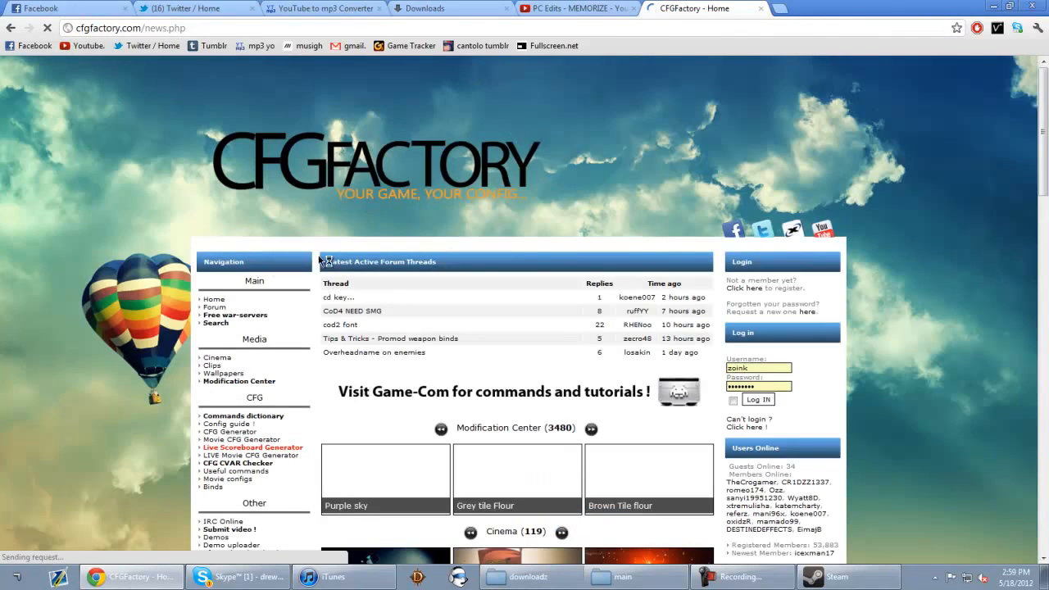
scroll(345, 262, down, 3)
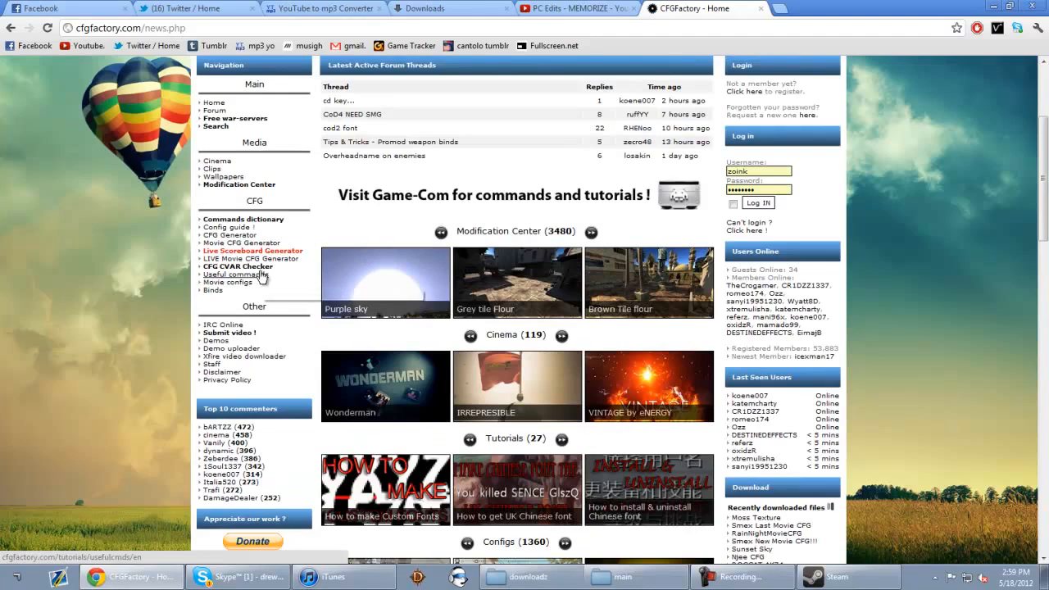
click(229, 283)
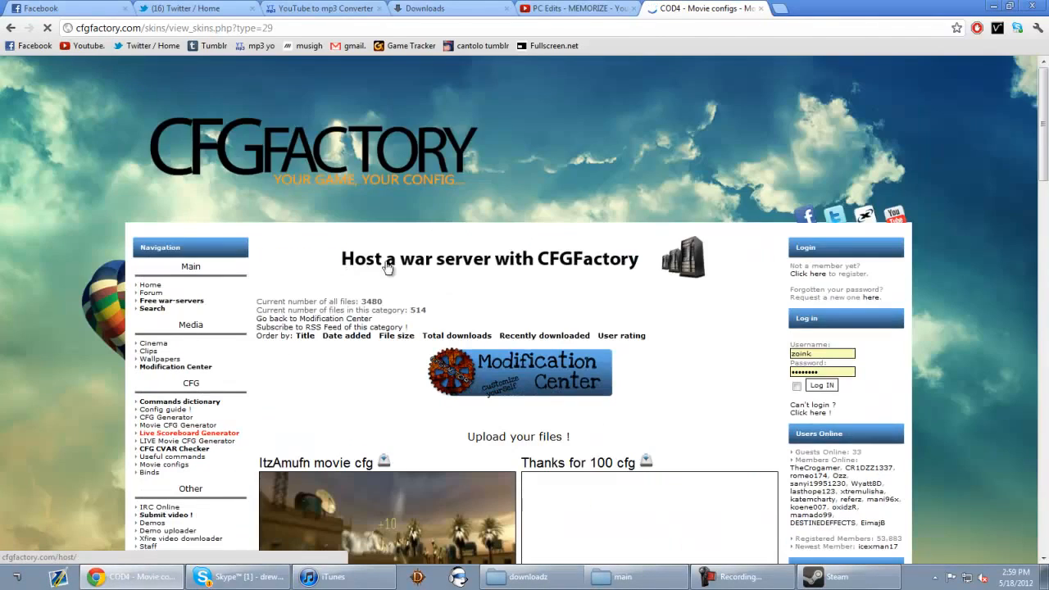
Examine the previews, ratings and download figures of the newest movie configs on the Movie configs page.
scroll(401, 268, down, 3)
scroll(417, 270, down, 2)
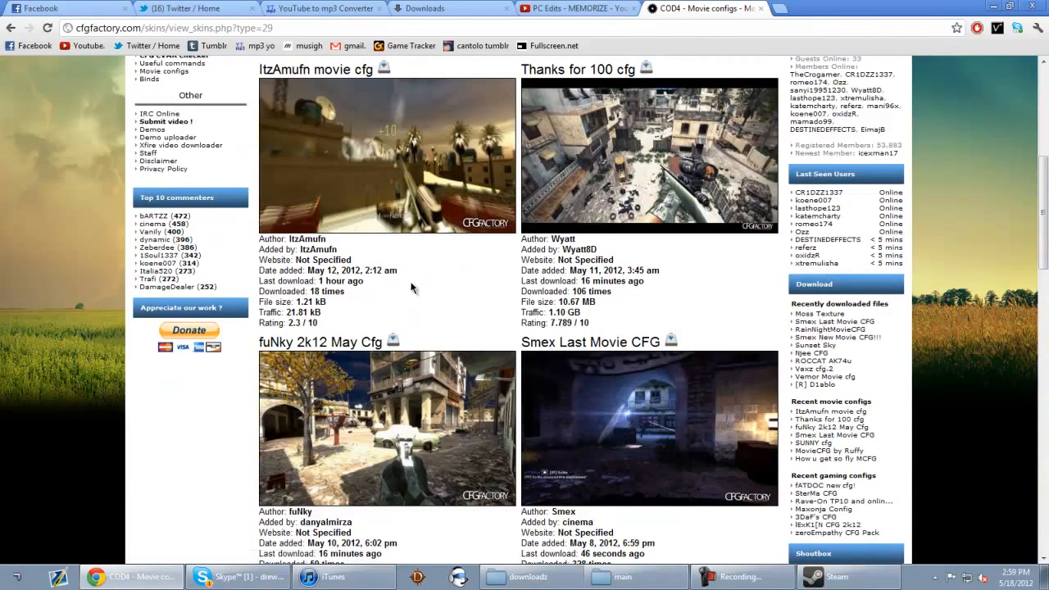
scroll(413, 289, down, 2)
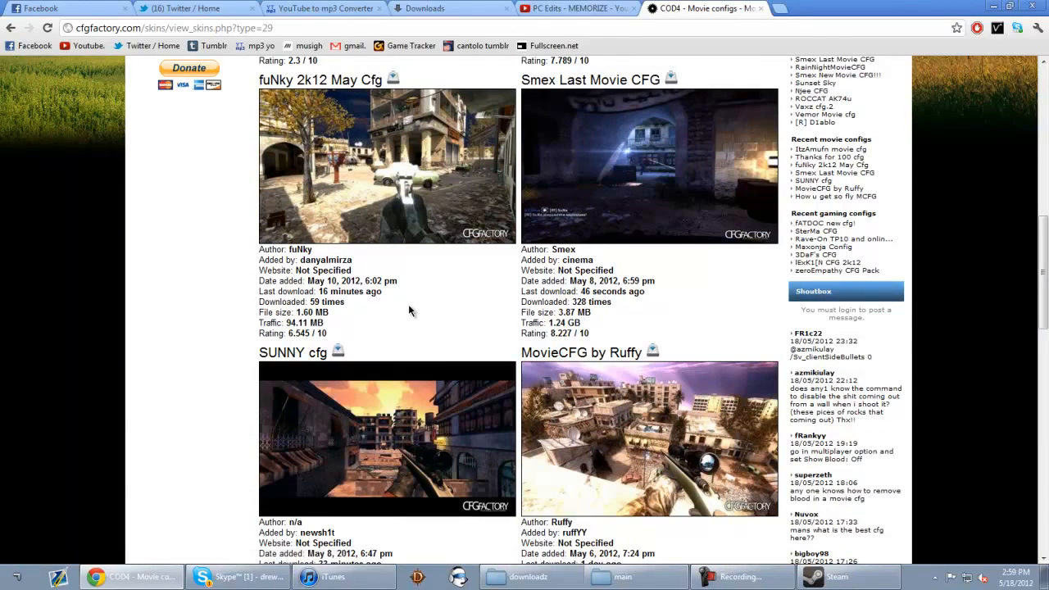
scroll(408, 307, down, 2)
scroll(410, 312, down, 2)
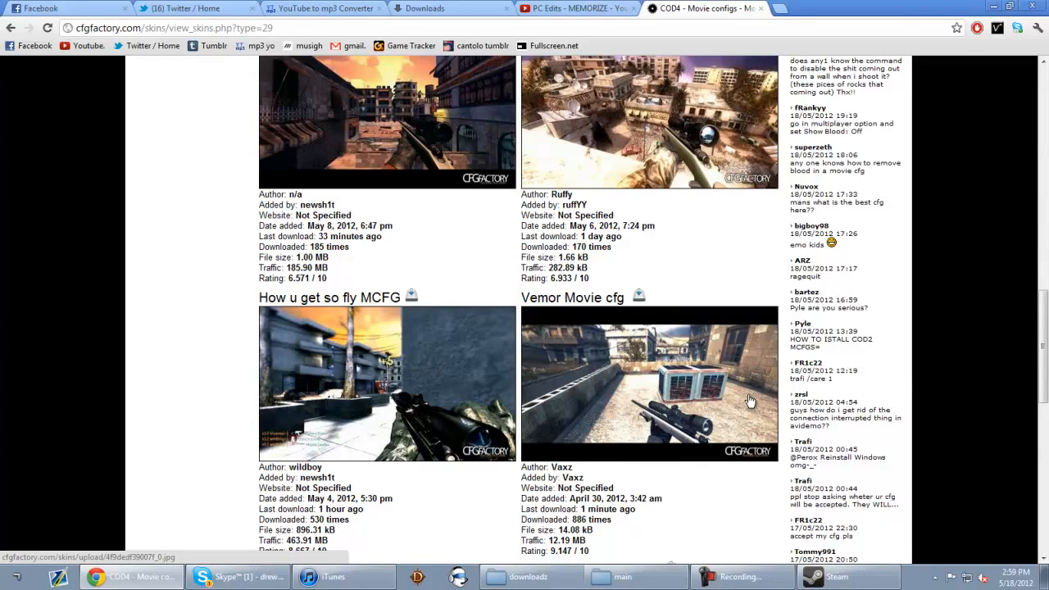
scroll(749, 402, down, 2)
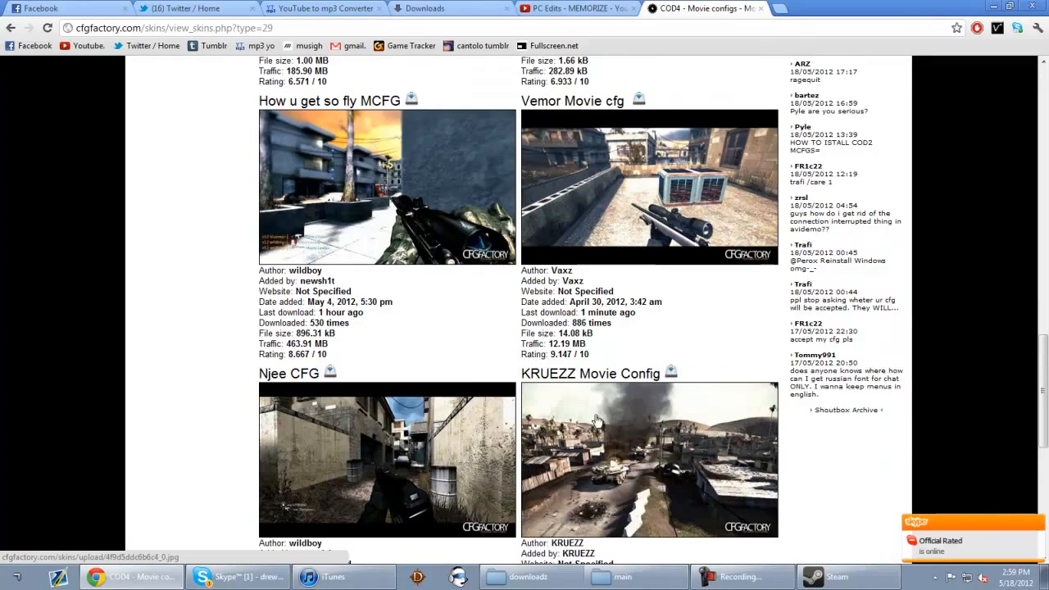
scroll(599, 409, up, 2)
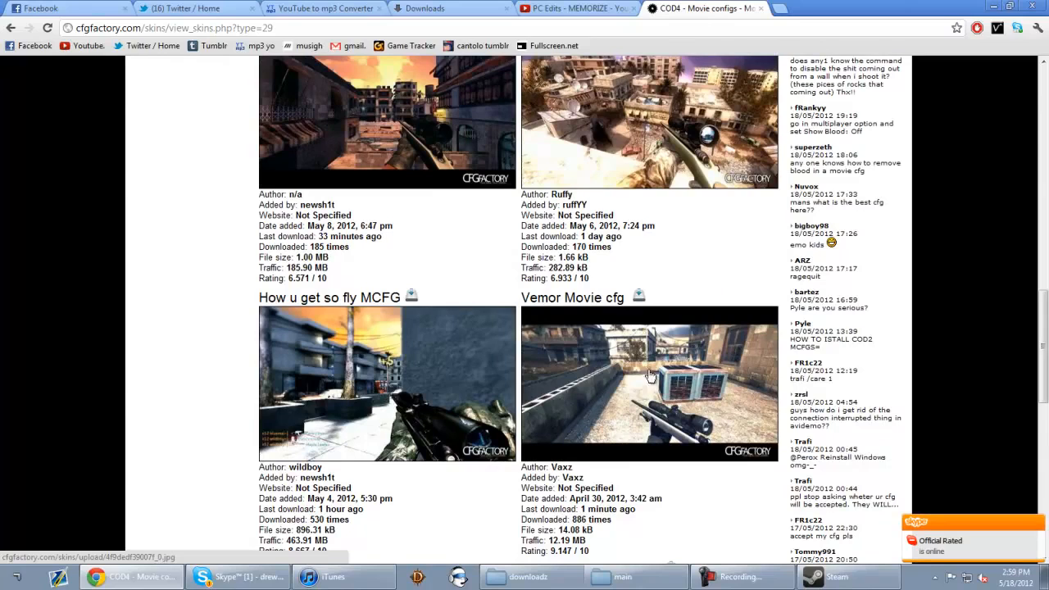
scroll(542, 344, up, 3)
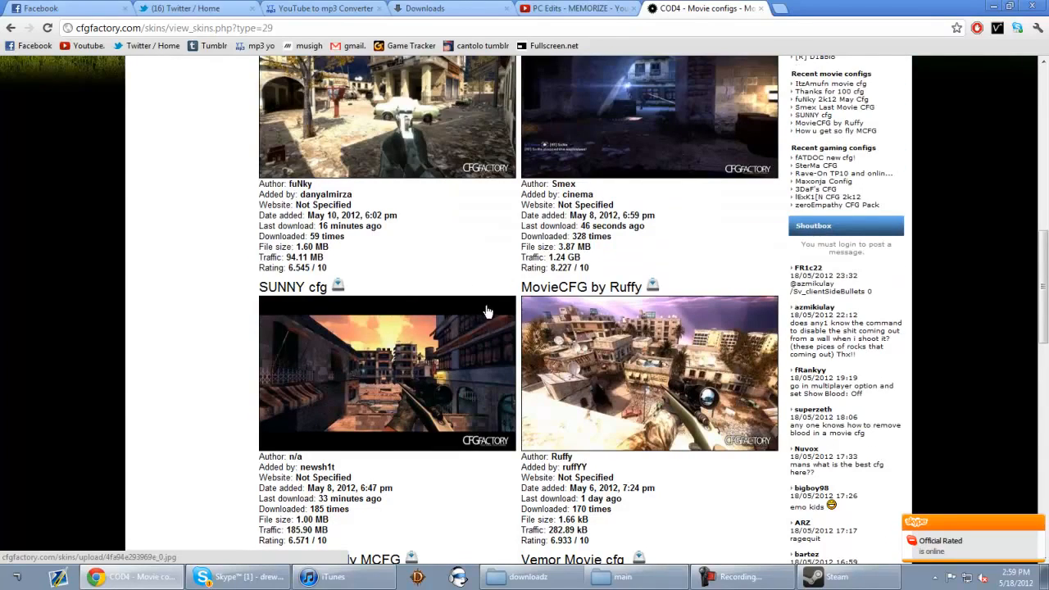
scroll(486, 311, up, 2)
scroll(517, 223, up, 4)
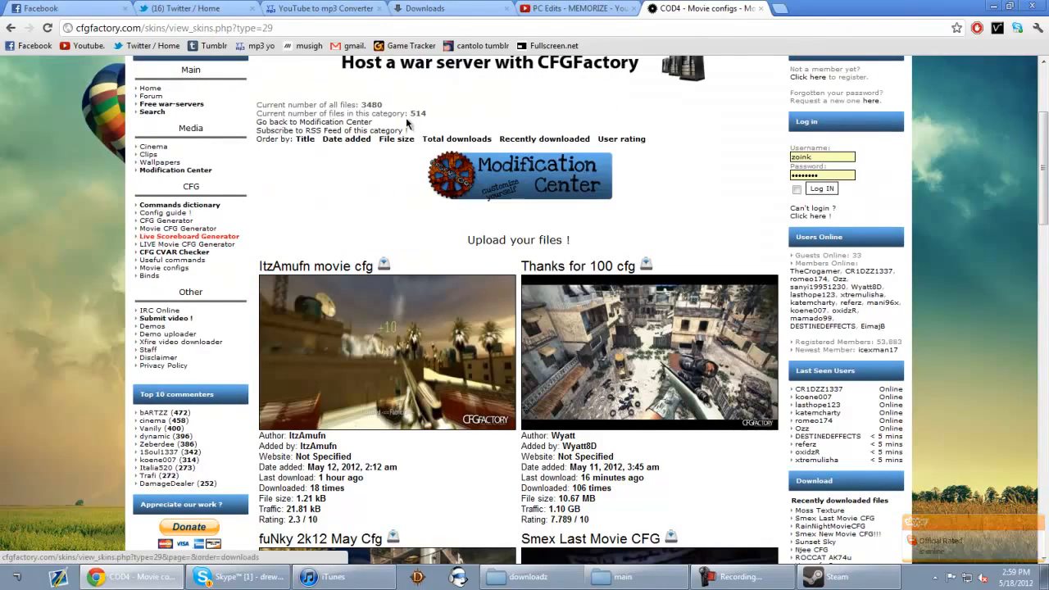
Order the movie configs by total downloads and examine the entries at the head of the list.
click(440, 141)
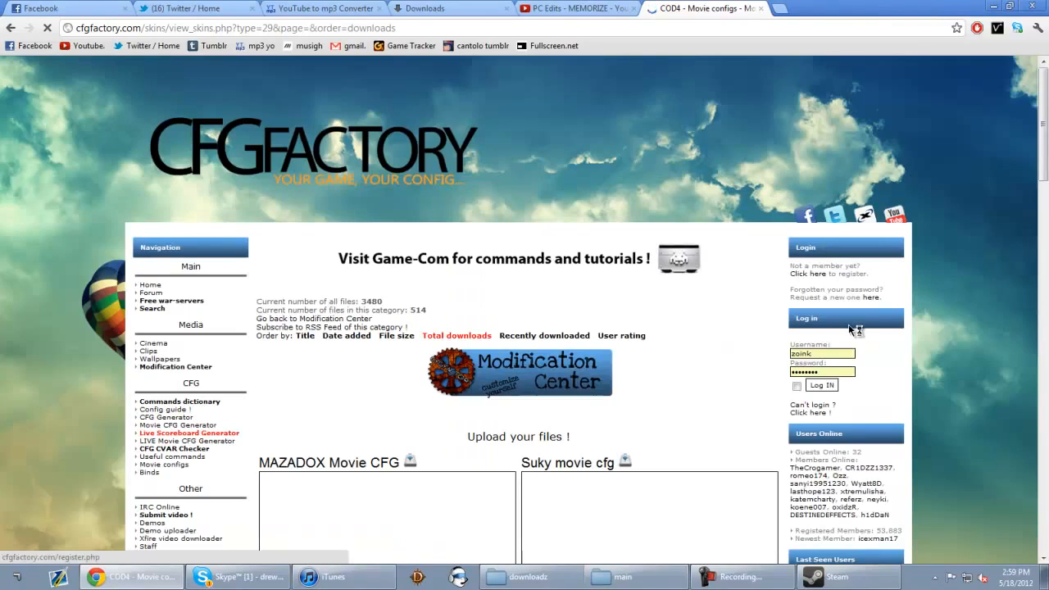
scroll(609, 326, down, 2)
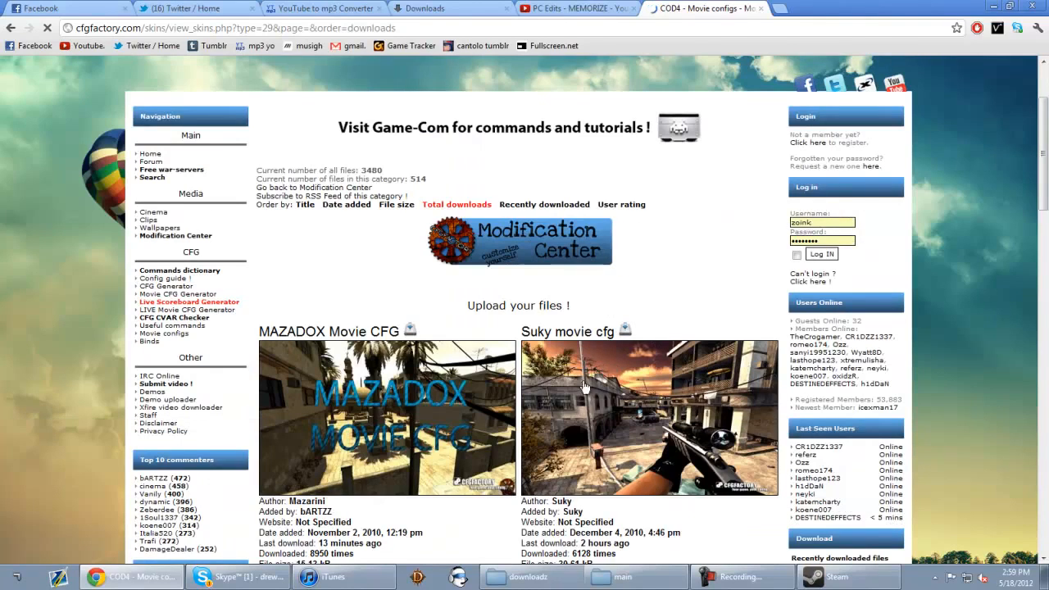
scroll(584, 386, down, 2)
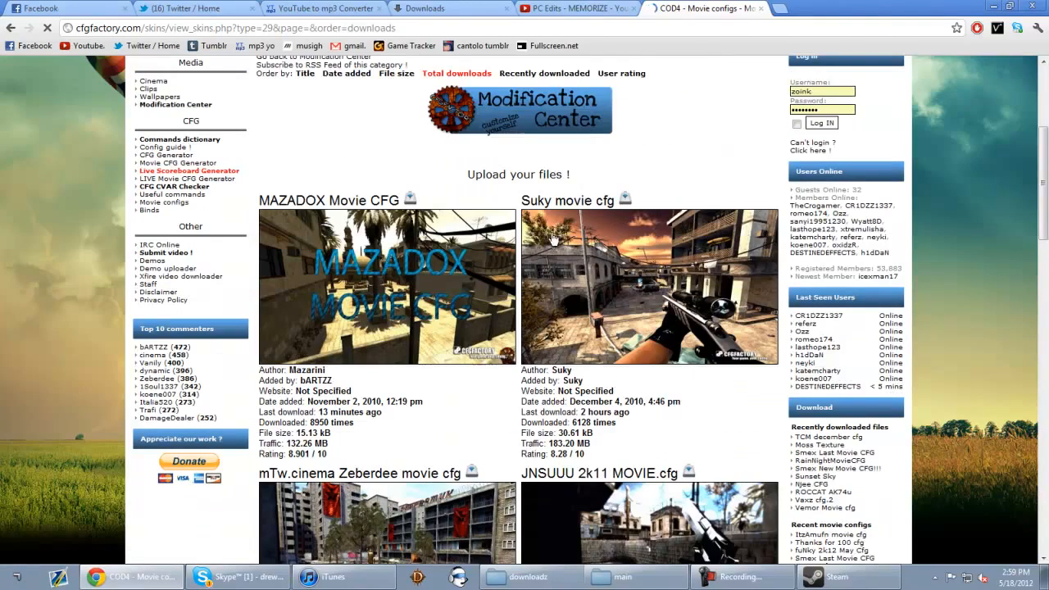
scroll(553, 239, down, 3)
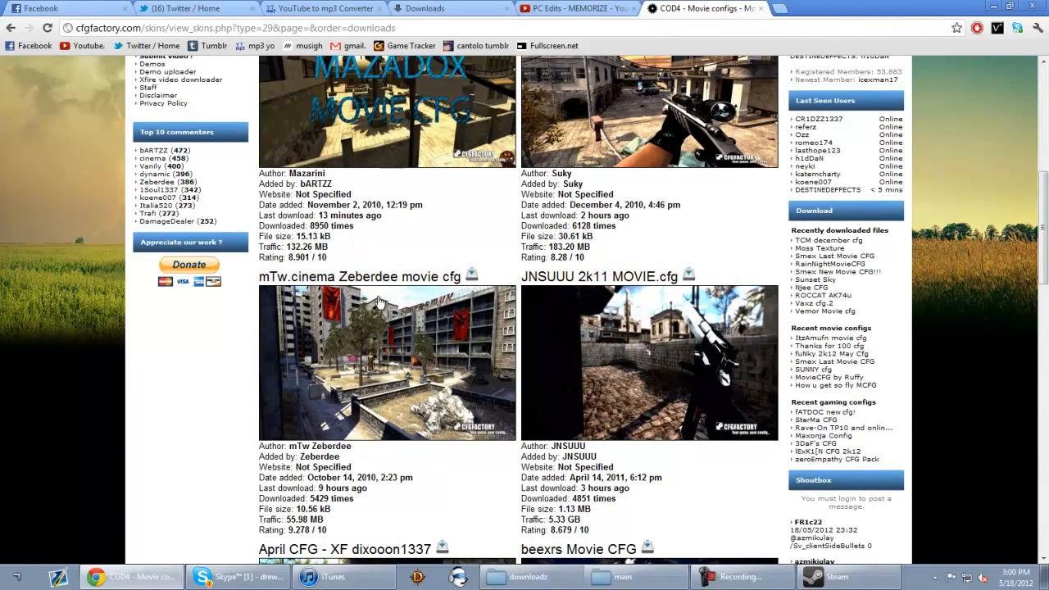
click(641, 401)
click(3, 394)
click(781, 9)
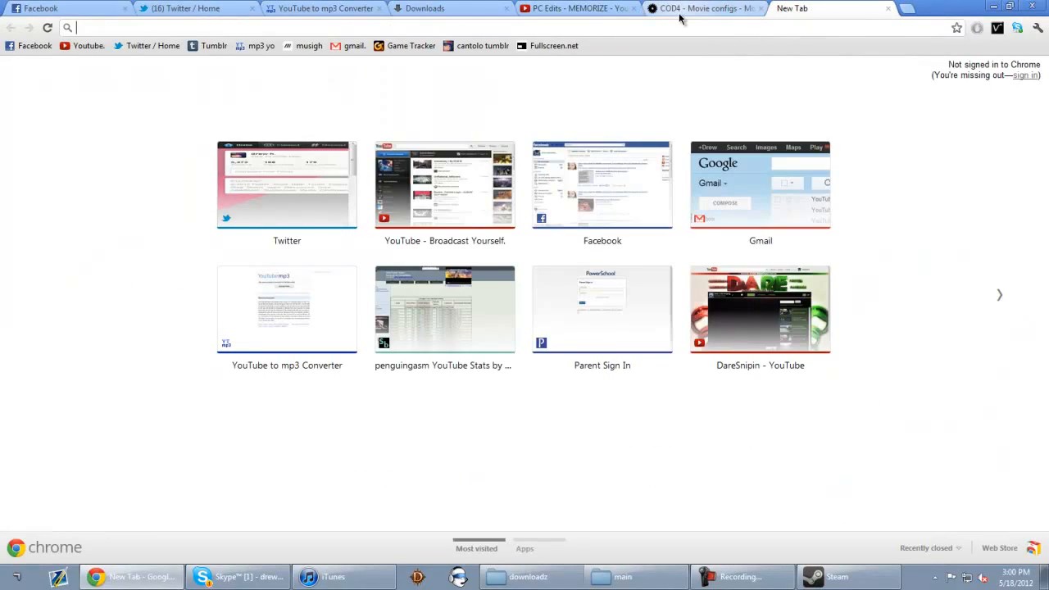
key(ctrl+j)
click(129, 83)
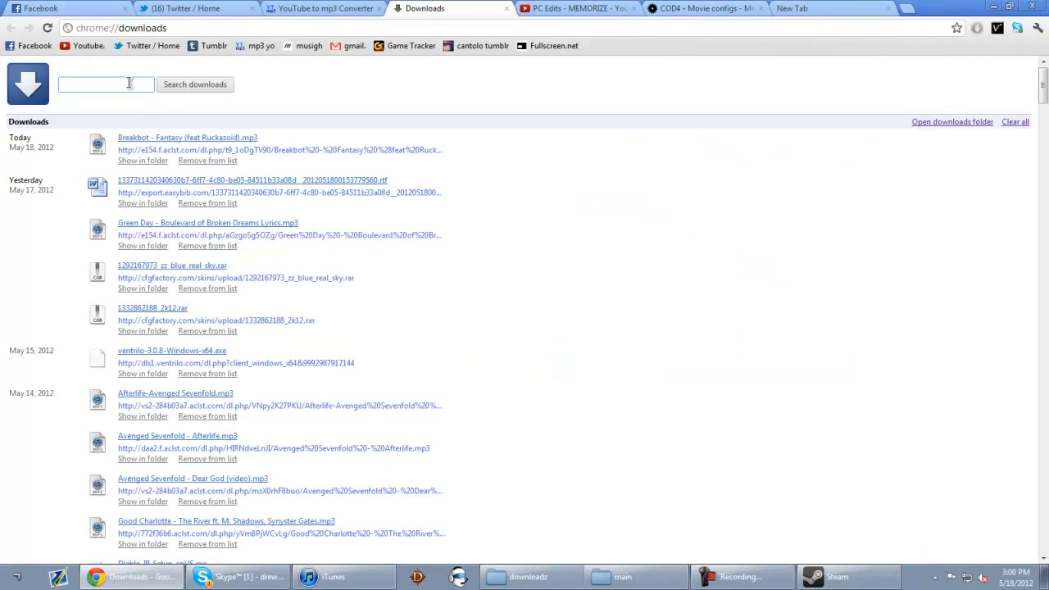
click(173, 85)
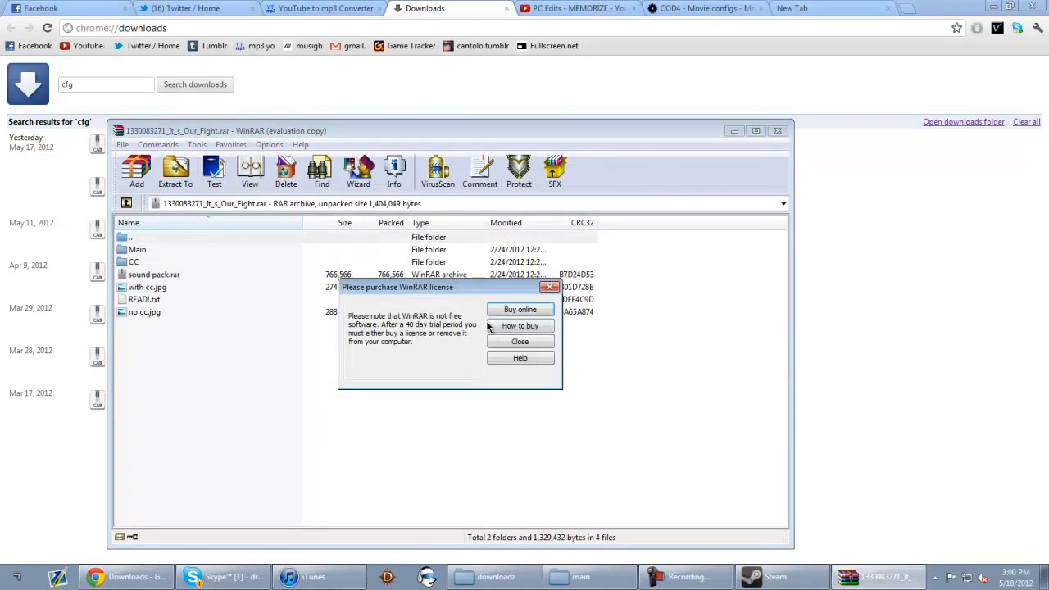
Dismiss the WinRAR license reminder, minimize Chrome and place the archive window beside the game's main folder window.
click(494, 341)
drag(250, 130, 409, 109)
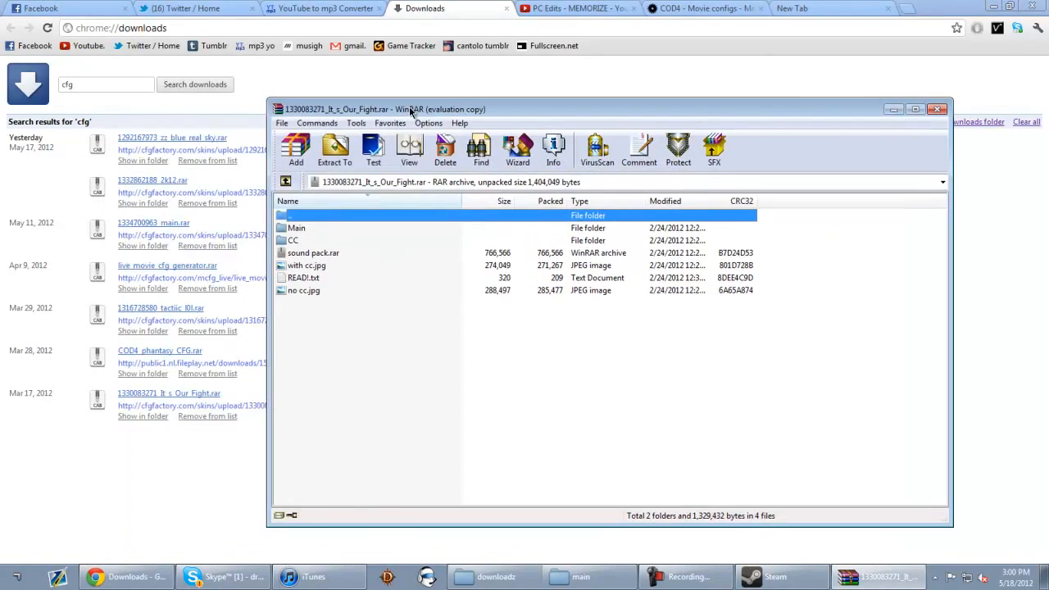
click(995, 7)
click(995, 7)
drag(510, 105, 596, 60)
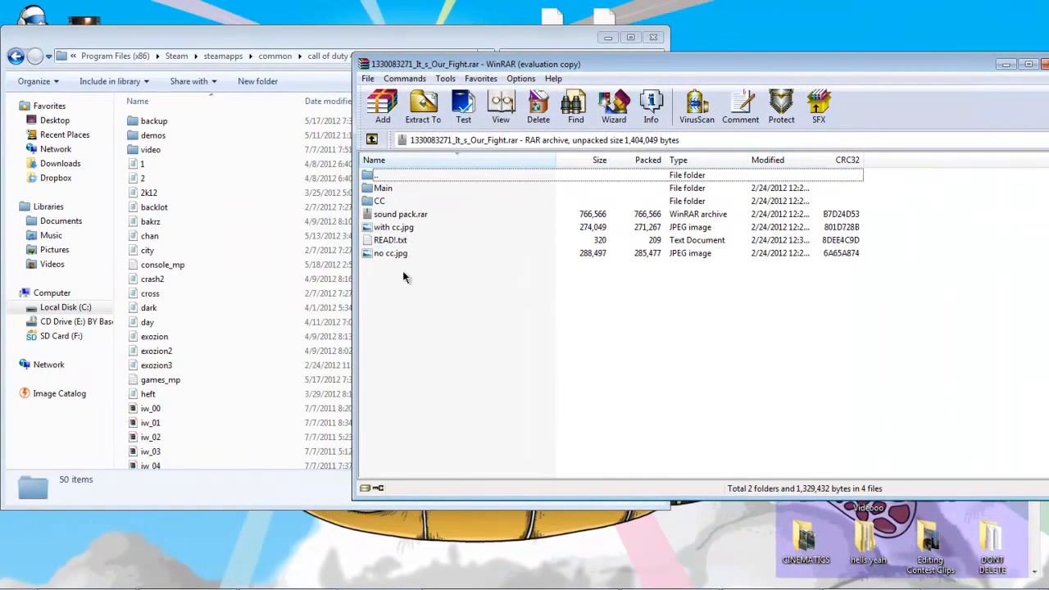
Inspect the contents of the archive's CC and Main folders, including It's Our Fight.ls3 and the map .cfg files.
double_click(378, 203)
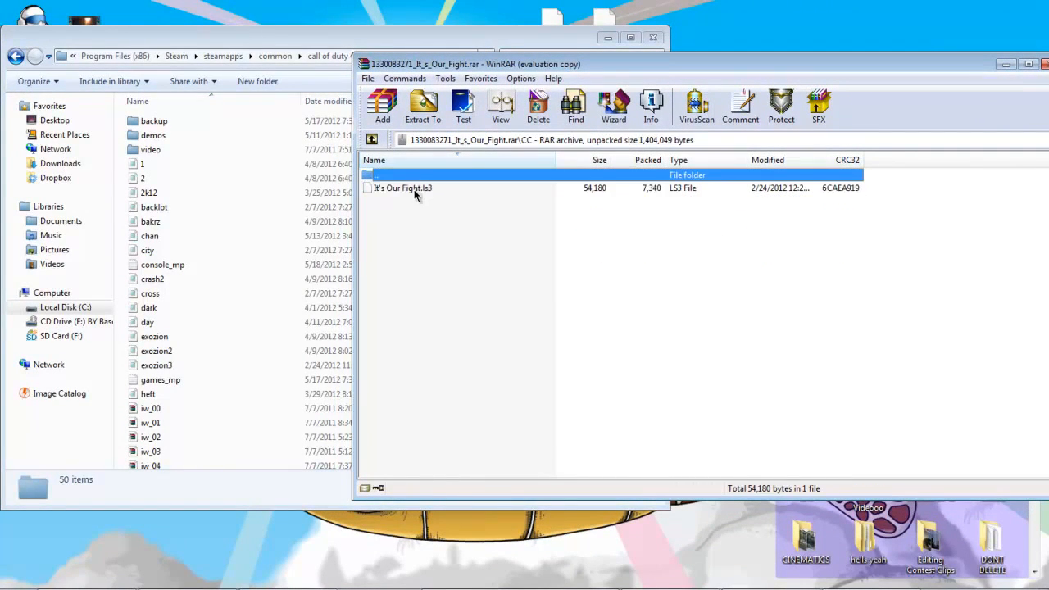
click(414, 189)
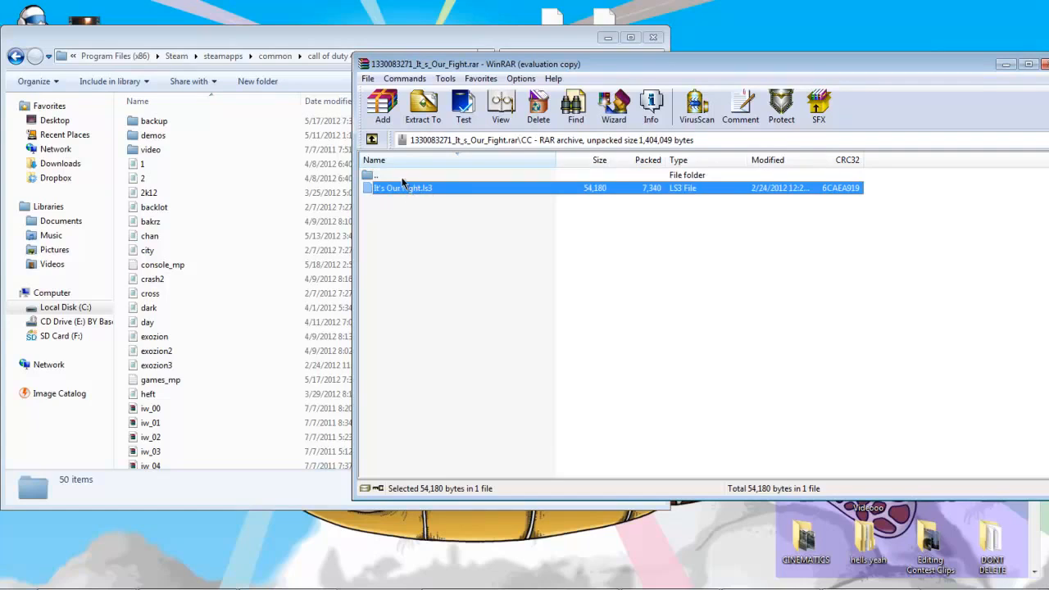
double_click(402, 177)
double_click(404, 193)
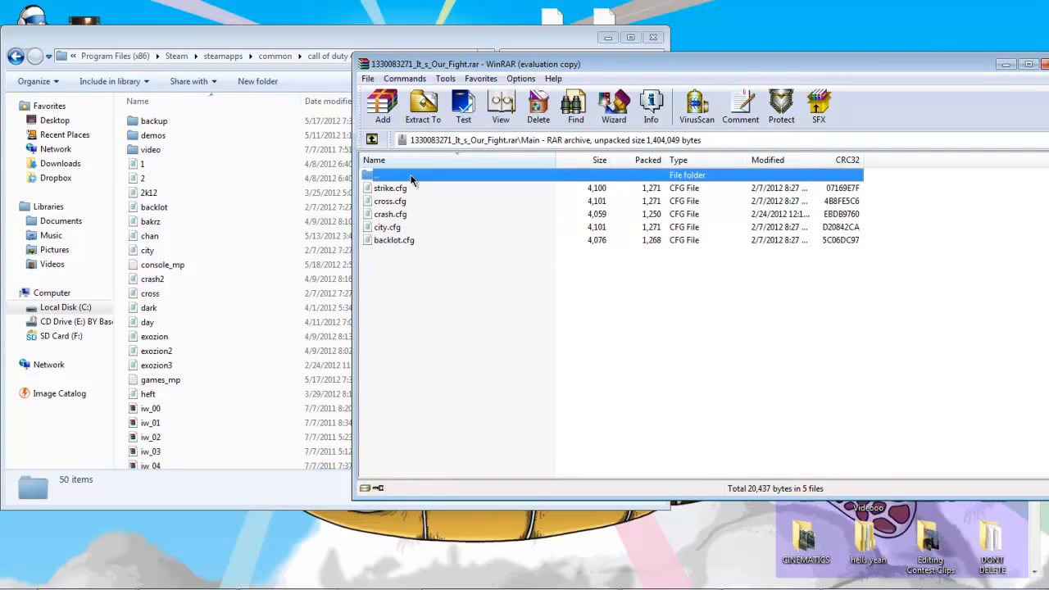
click(391, 240)
click(612, 318)
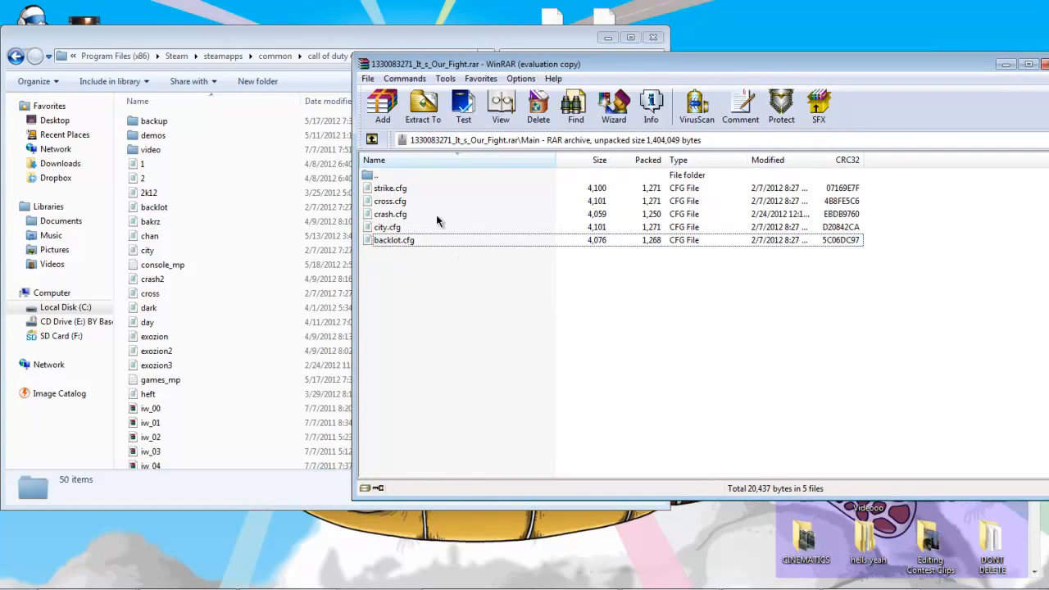
click(436, 214)
double_click(377, 175)
double_click(393, 201)
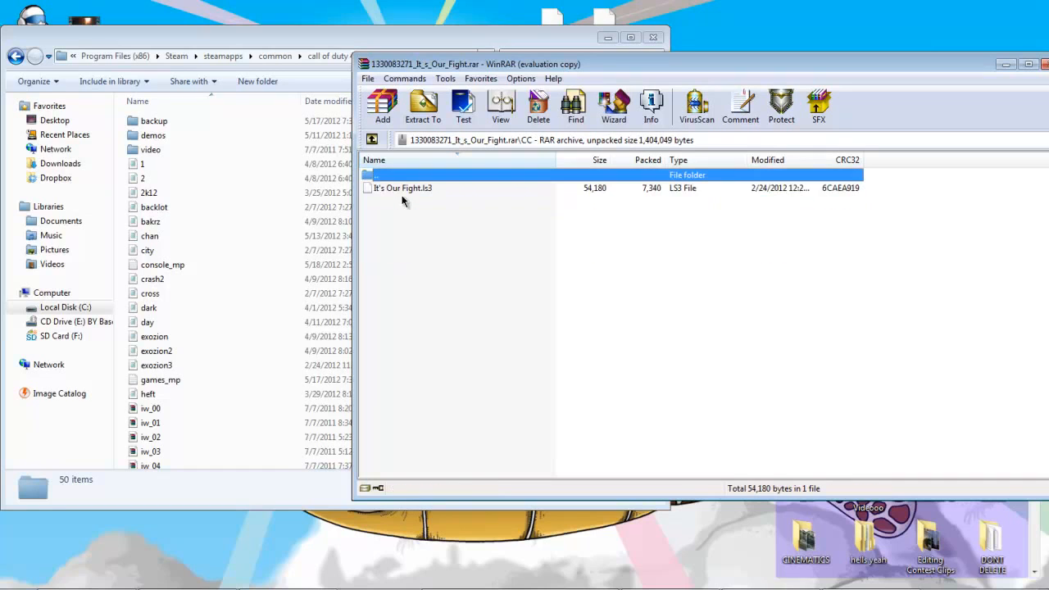
click(407, 187)
double_click(415, 178)
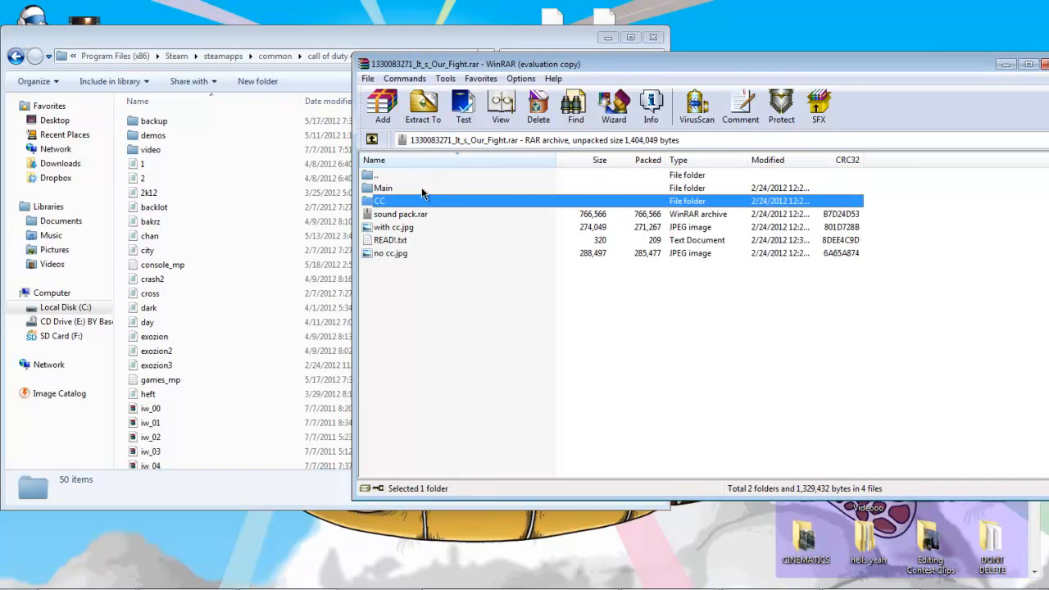
View the archive's preview images with cc.jpg and no cc.jpg, closing each one after viewing.
click(416, 228)
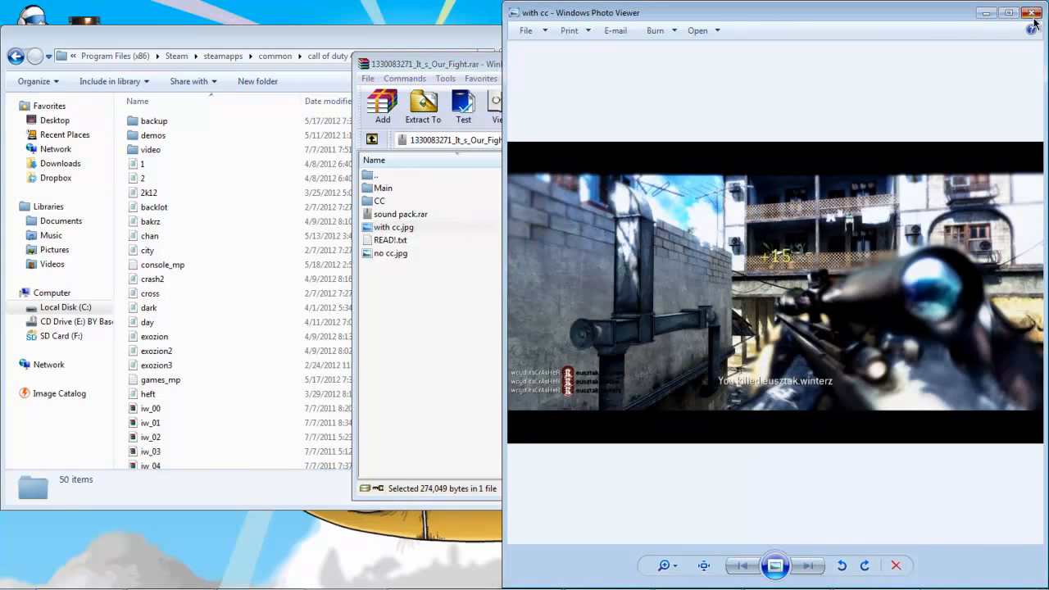
click(1032, 13)
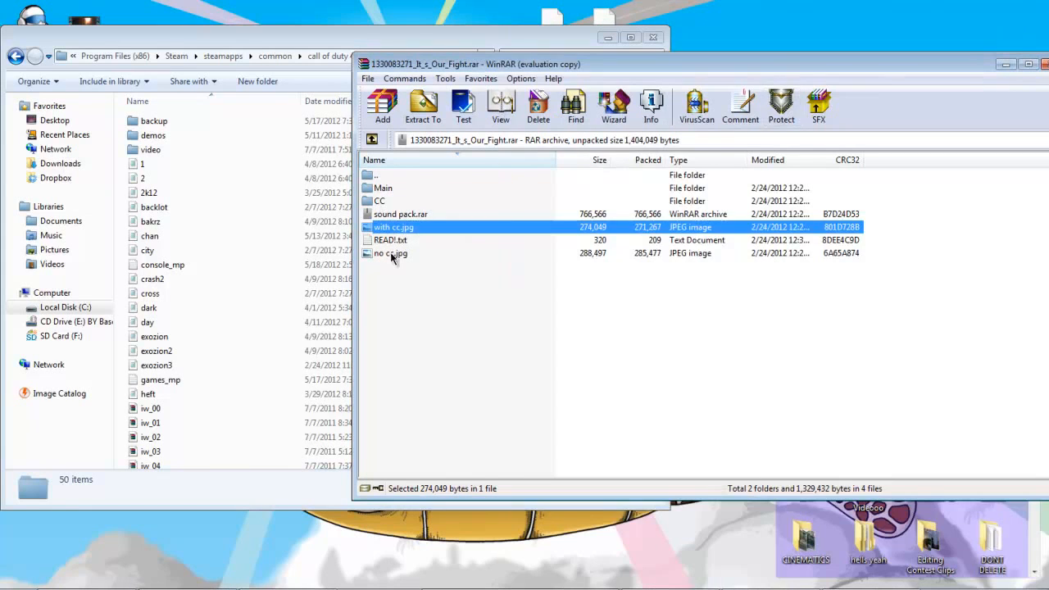
double_click(394, 253)
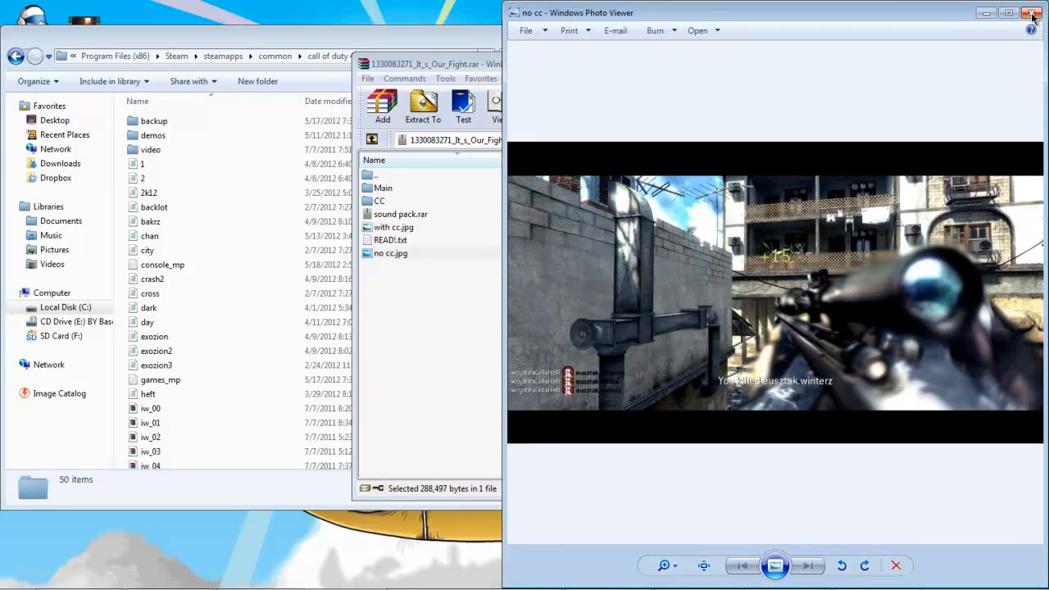
click(1032, 13)
Transfer all five .cfg files from the archive's Main folder into the game's main folder, leaving the existing file in place for each name conflict.
click(414, 191)
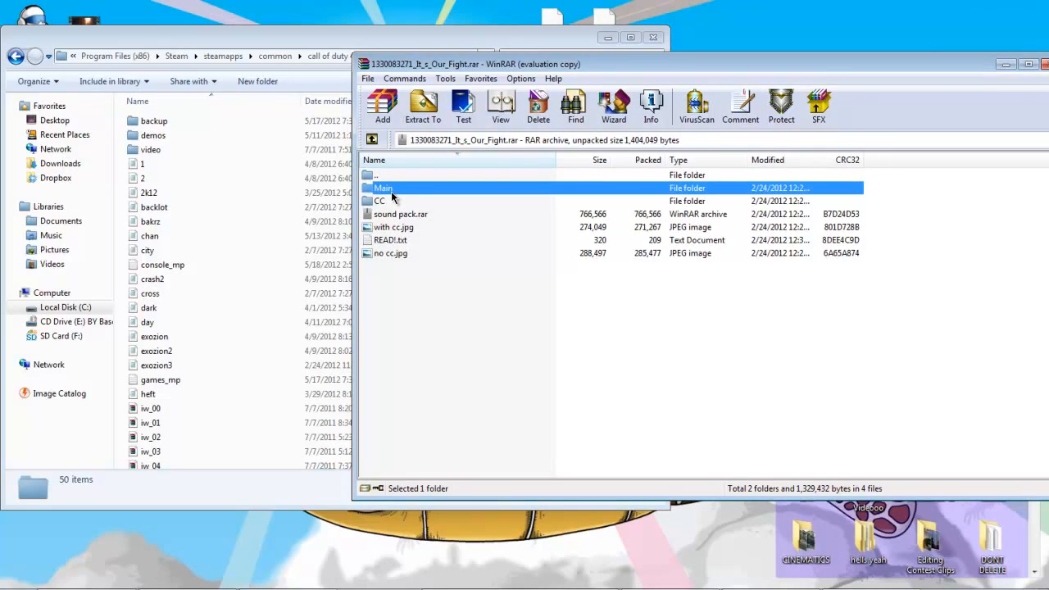
double_click(408, 192)
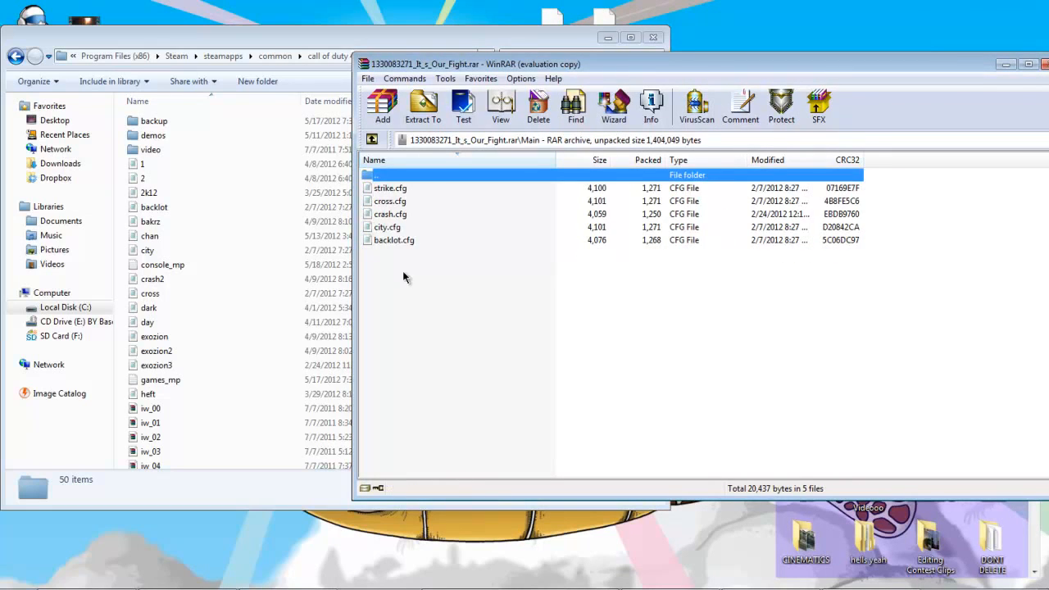
drag(403, 277, 385, 185)
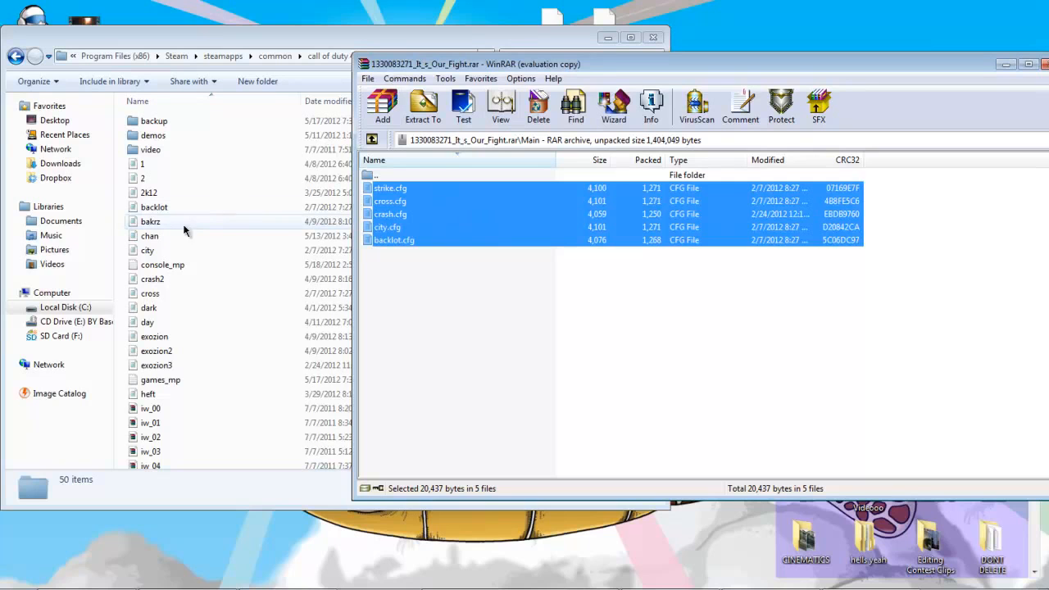
drag(522, 64, 758, 41)
drag(726, 180, 541, 217)
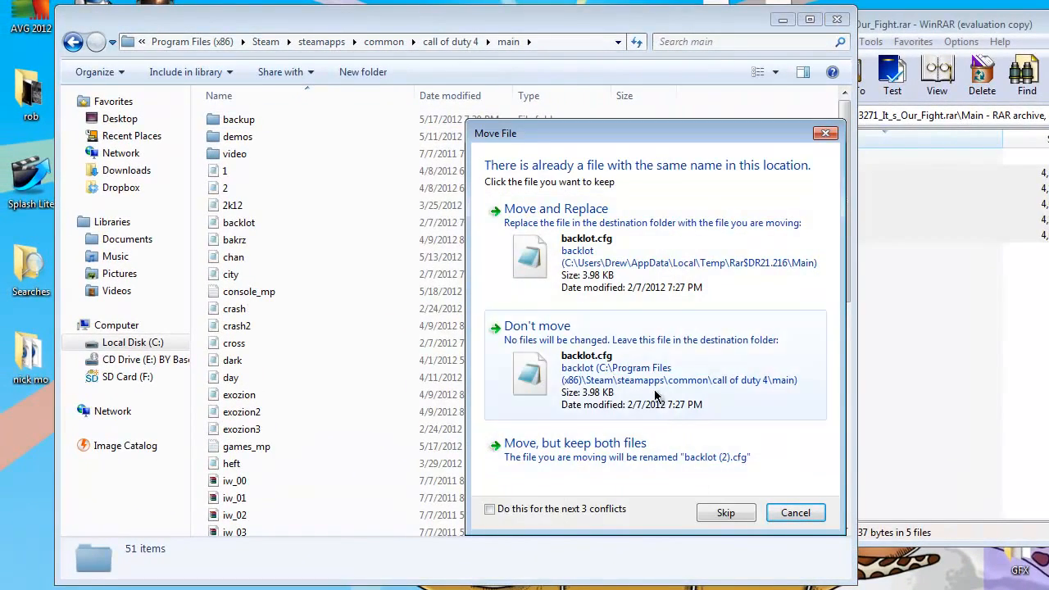
click(664, 364)
click(667, 361)
click(673, 359)
click(673, 359)
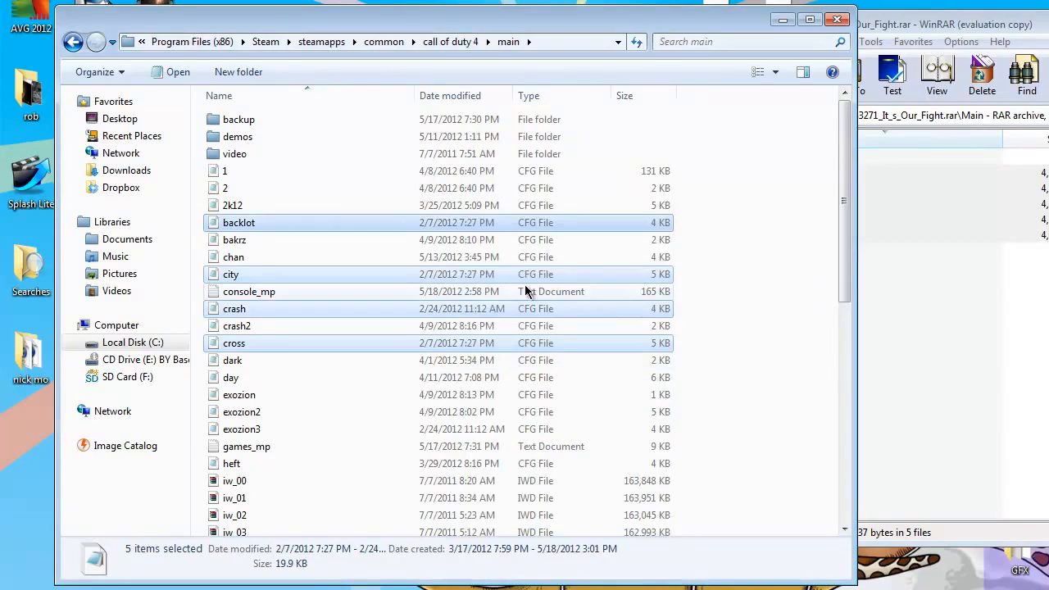
click(803, 297)
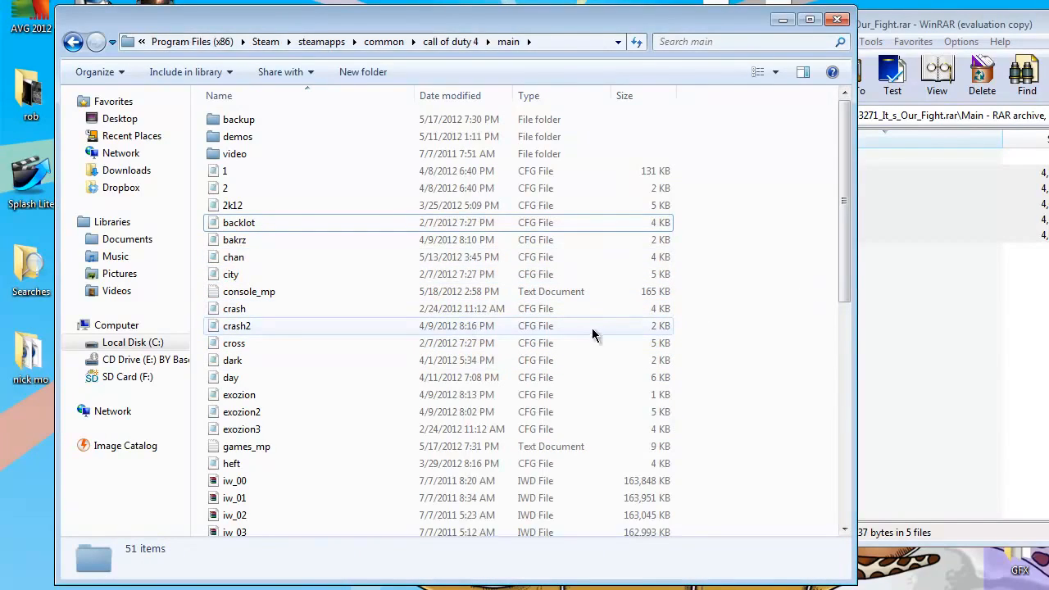
click(540, 326)
click(525, 204)
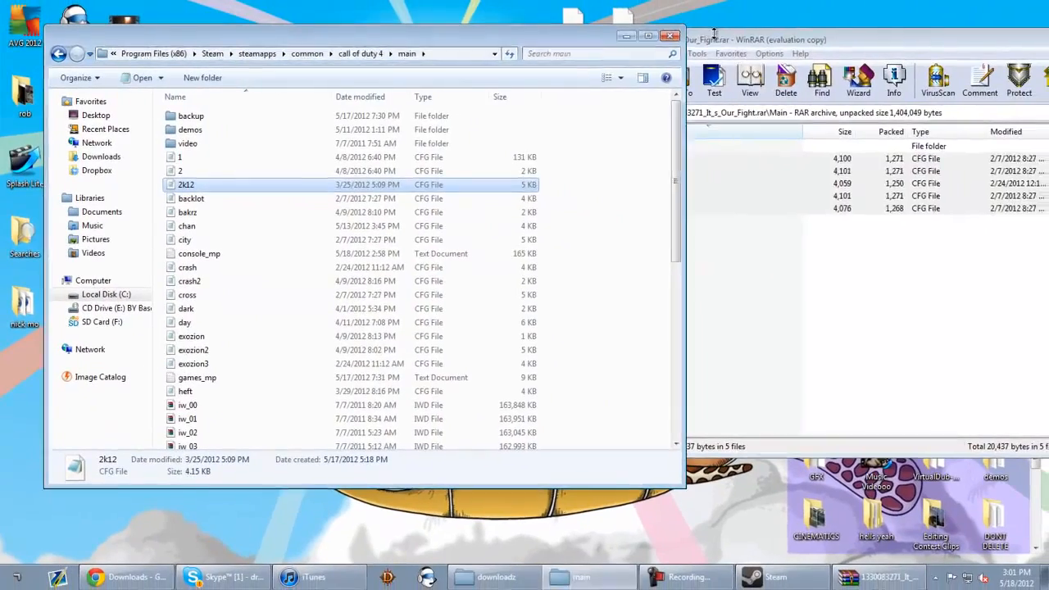
drag(811, 30, 525, 33)
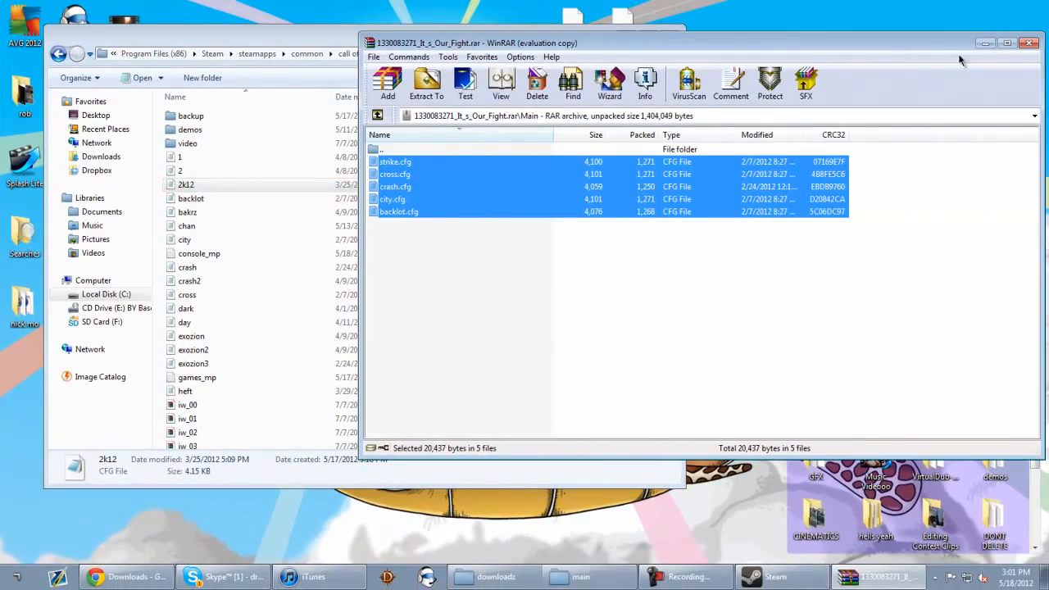
click(1030, 43)
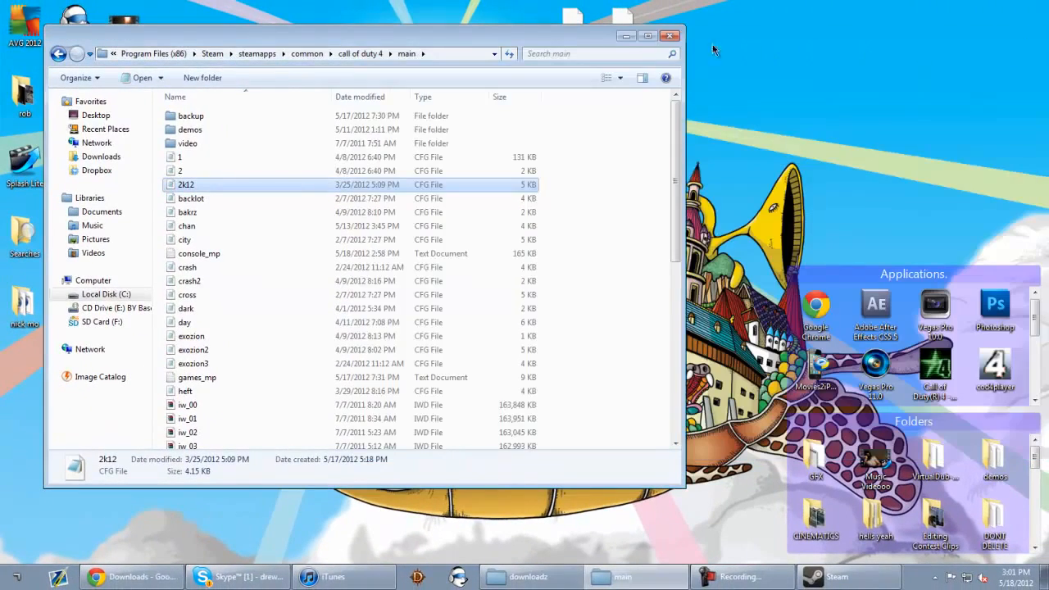
click(626, 36)
mouse_move(578, 576)
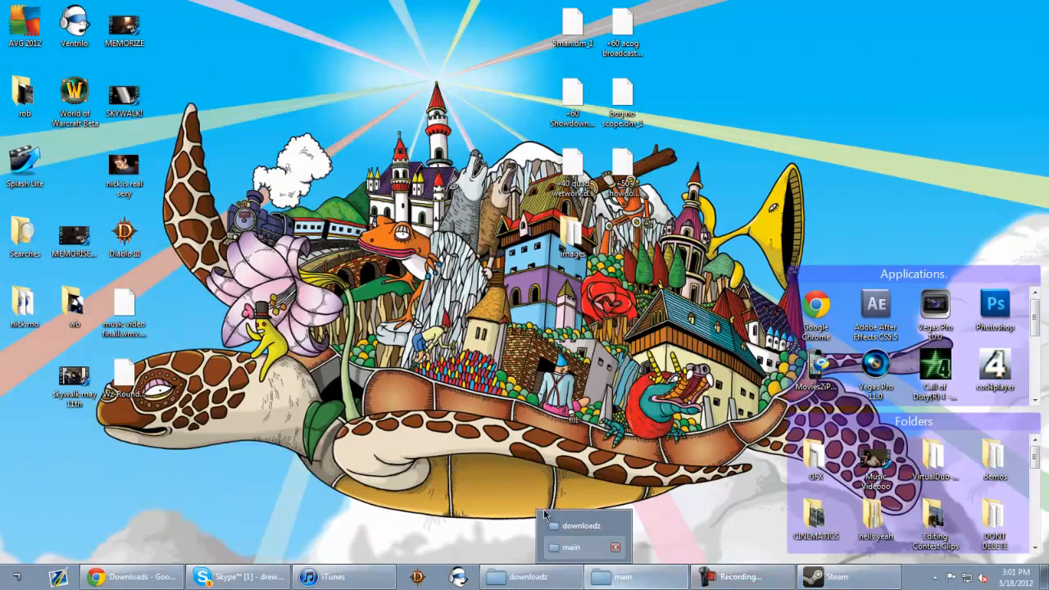
Launch the Call of Duty 4 player and bring up its demo file chooser beside it.
double_click(571, 239)
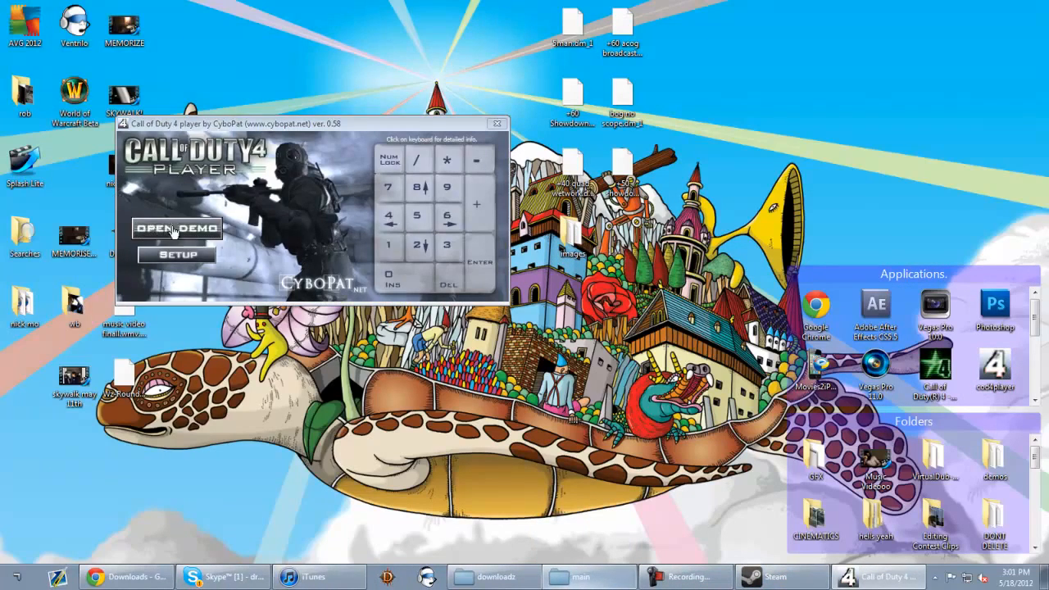
click(174, 232)
drag(240, 28, 870, 46)
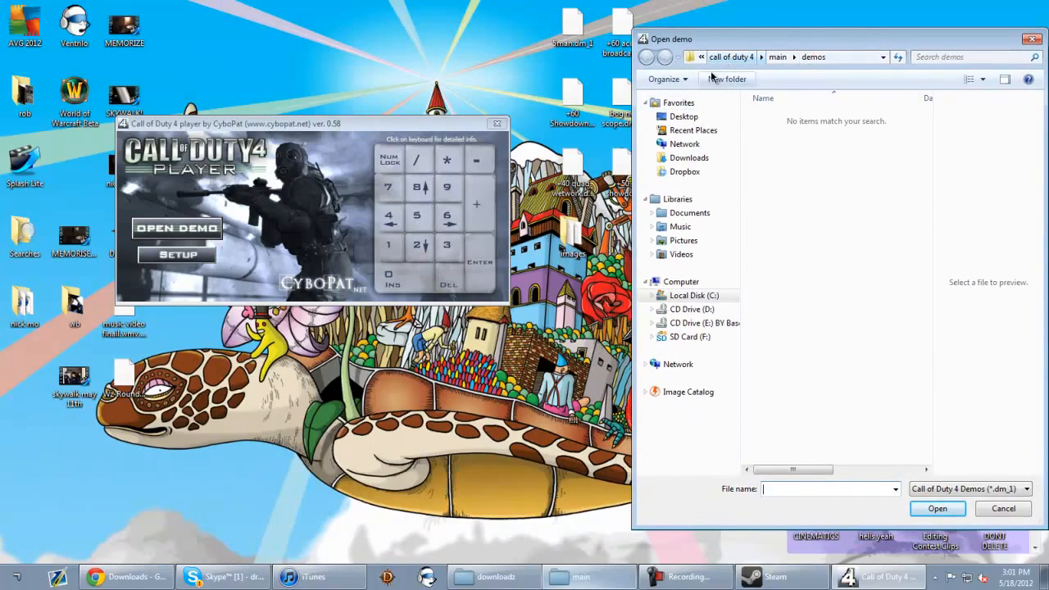
Browse the game's call of duty 4, main and demos folders in the demo chooser to see where demos are stored.
click(776, 58)
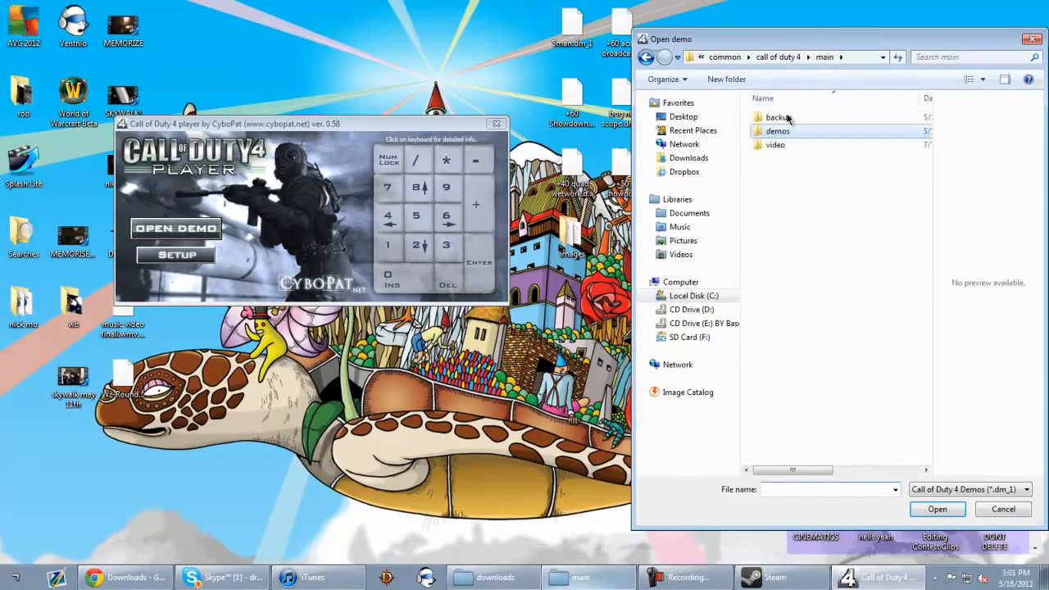
key(alt+Up)
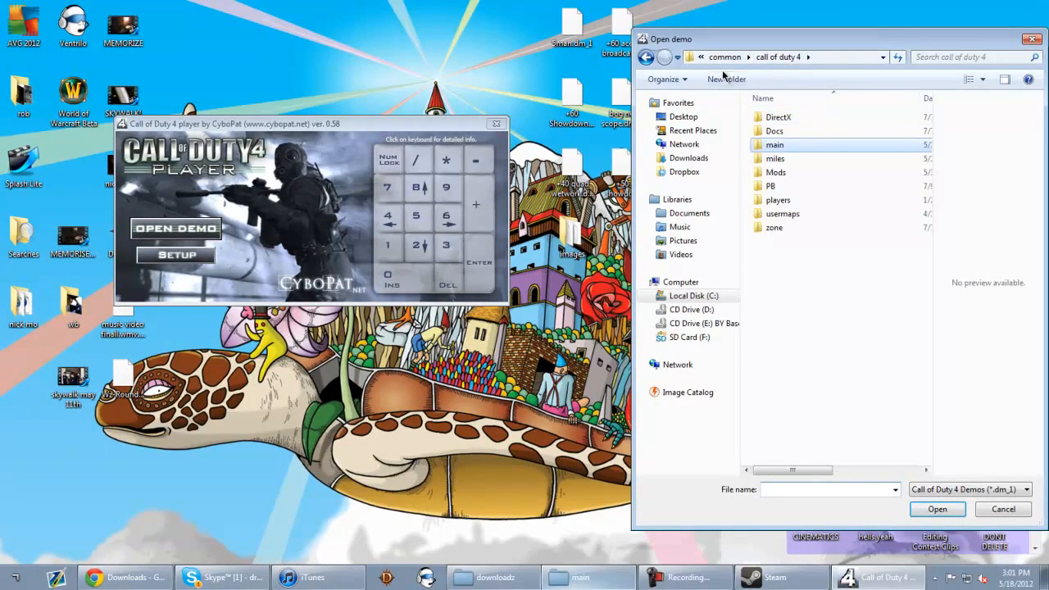
double_click(778, 145)
double_click(781, 131)
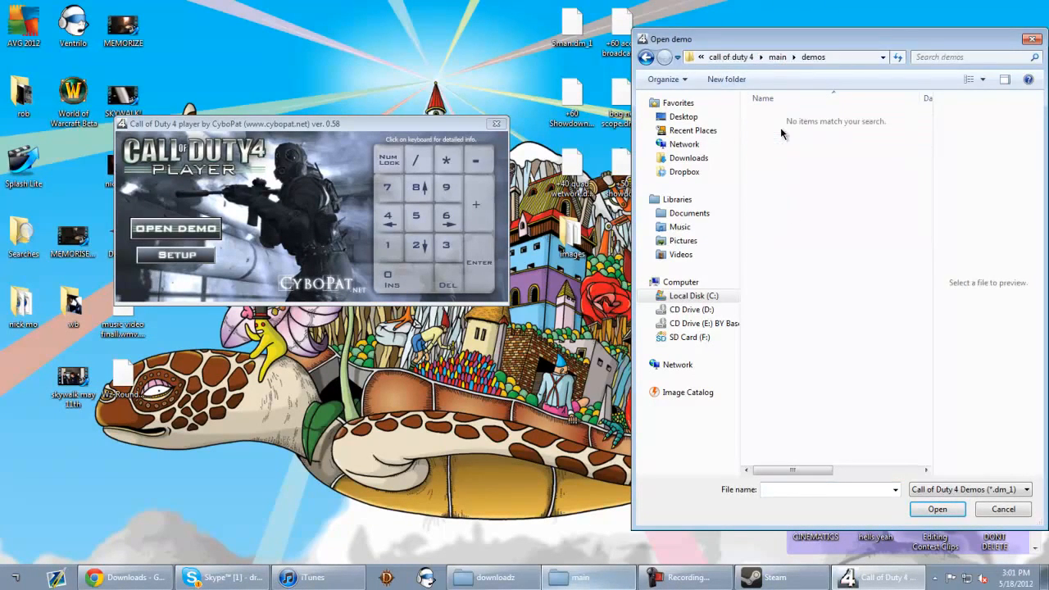
drag(632, 90, 467, 90)
click(747, 58)
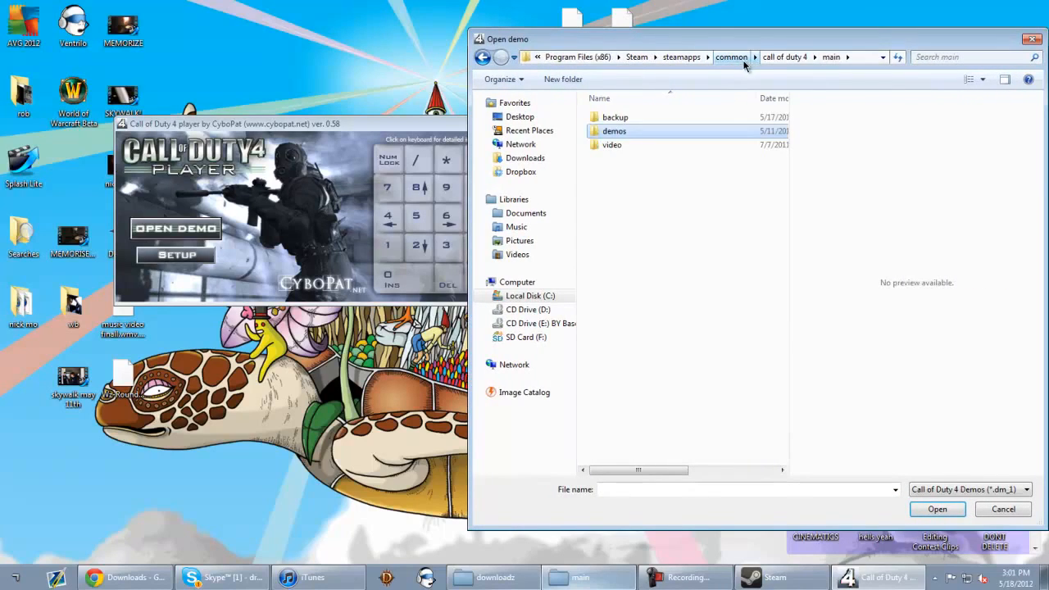
click(666, 200)
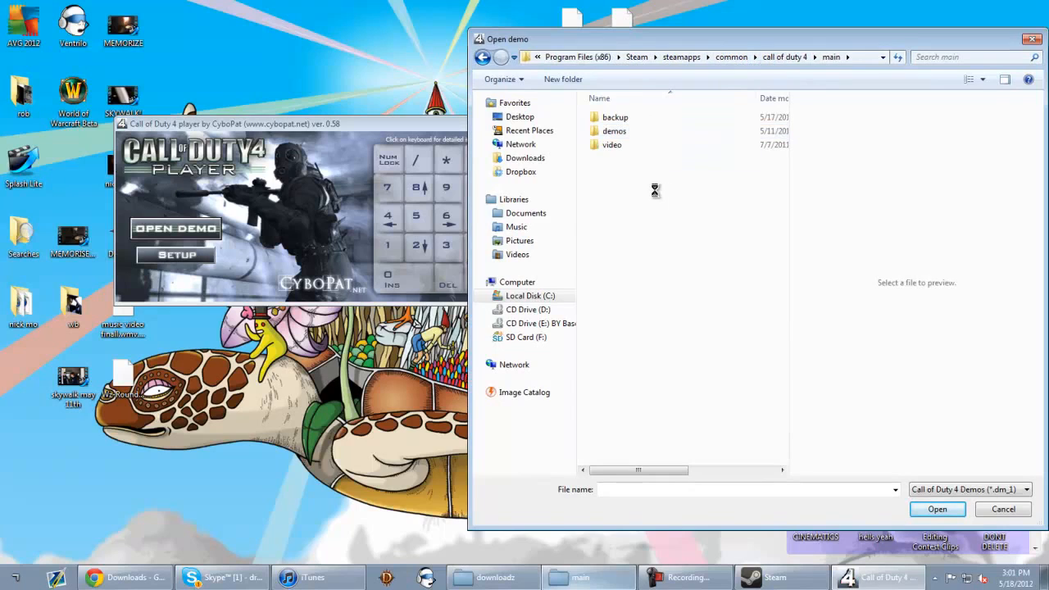
right_click(654, 191)
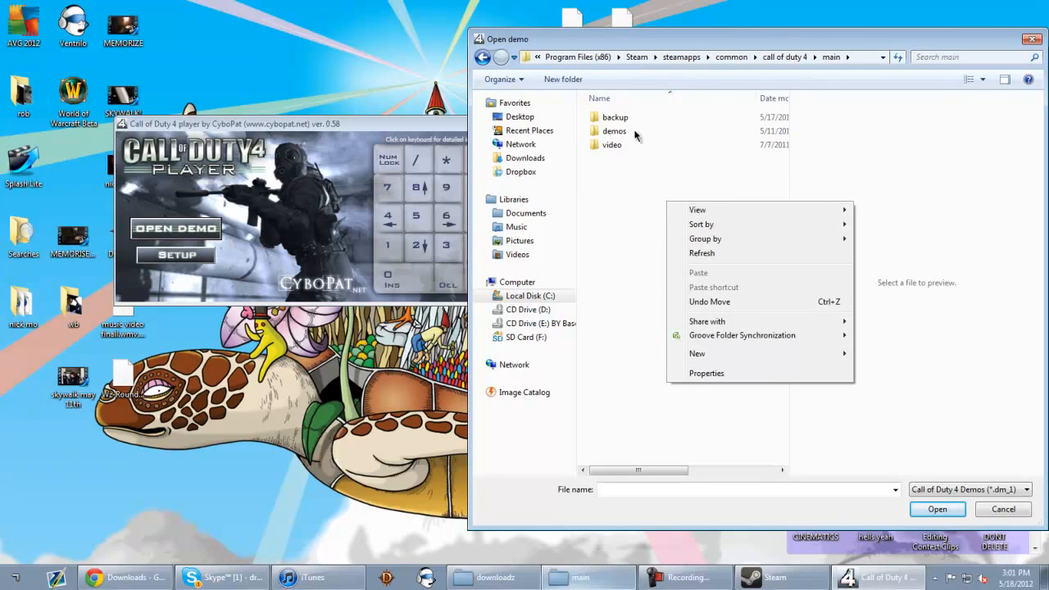
click(623, 85)
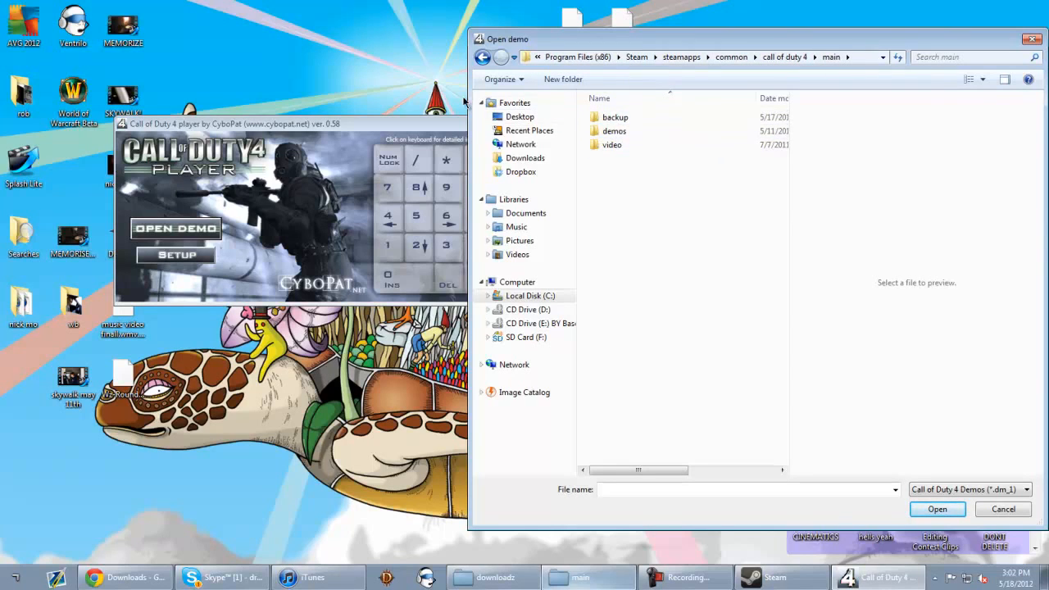
Find the demo files on the Desktop and open bog no scope.dm_1 for playback.
drag(471, 97, 339, 97)
click(391, 116)
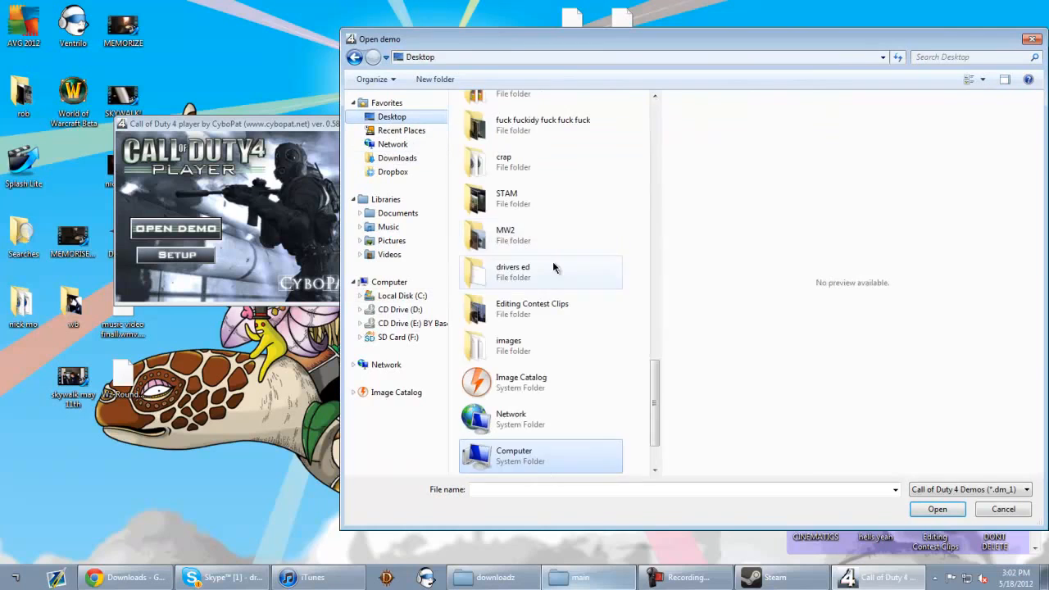
drag(655, 414, 666, 123)
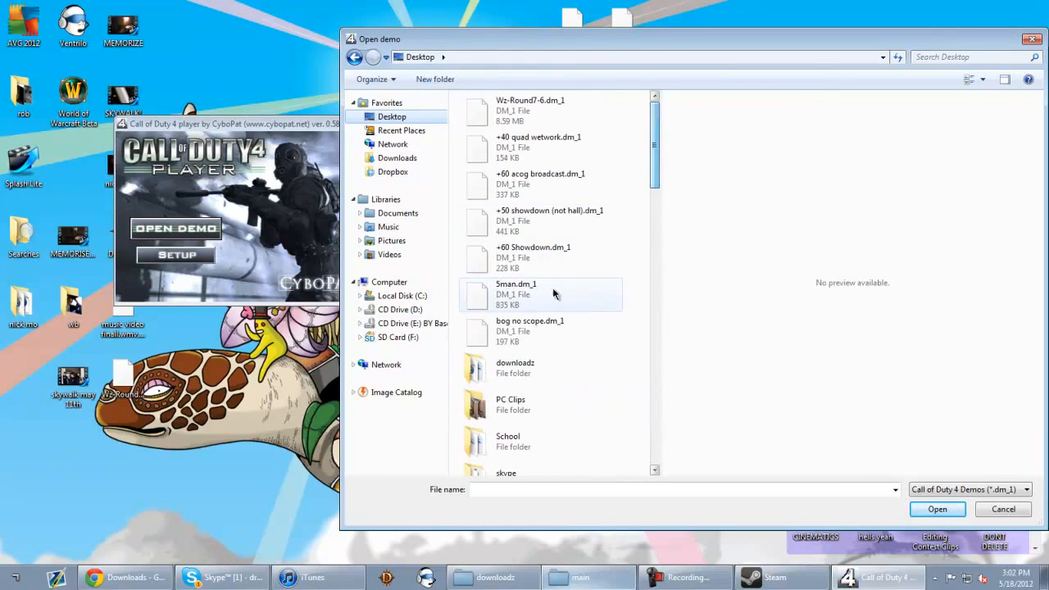
click(528, 263)
click(539, 284)
click(542, 329)
click(534, 287)
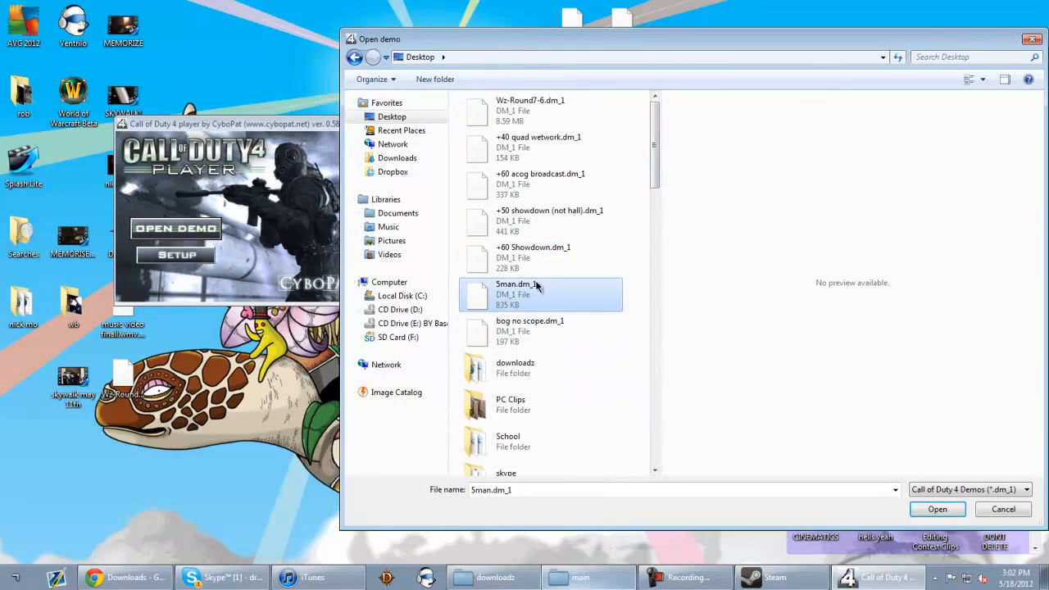
key(Up)
key(Up)
click(527, 338)
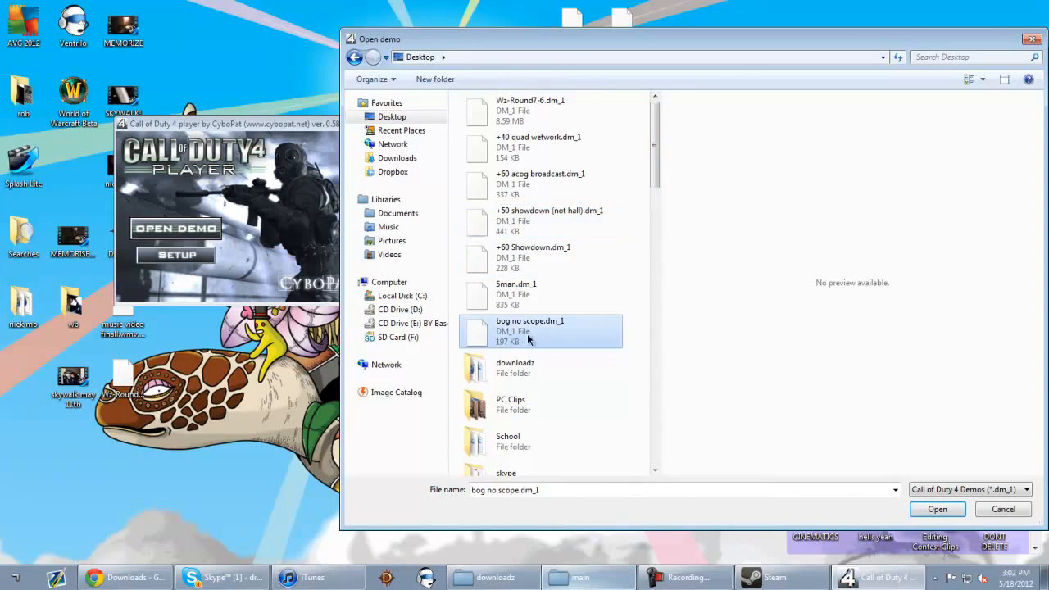
click(935, 509)
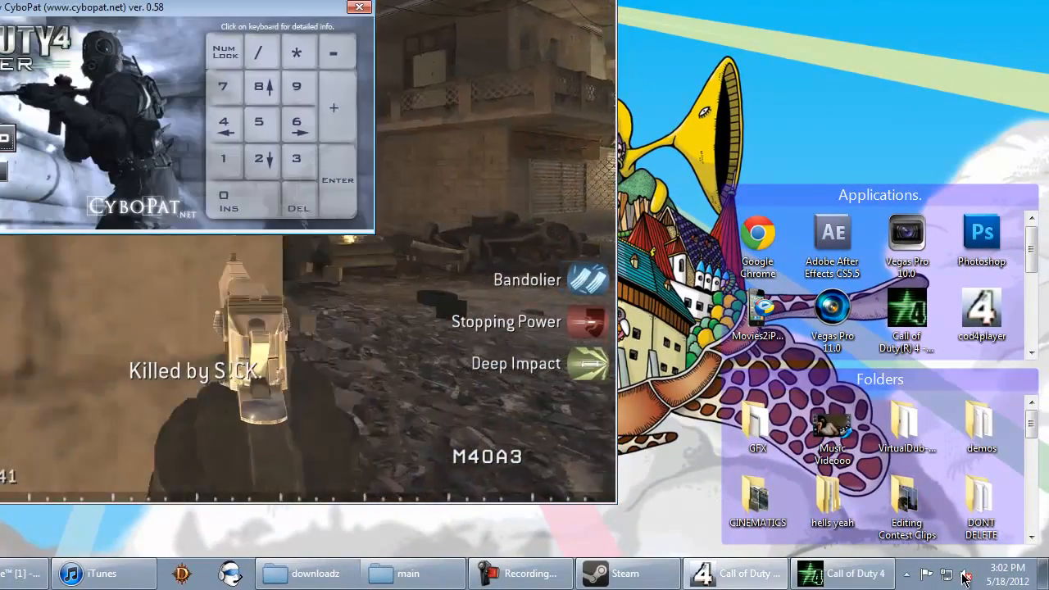
Lower Call of Duty 4's volume to 80 in the system volume mixer and close the mixer.
click(966, 574)
click(961, 539)
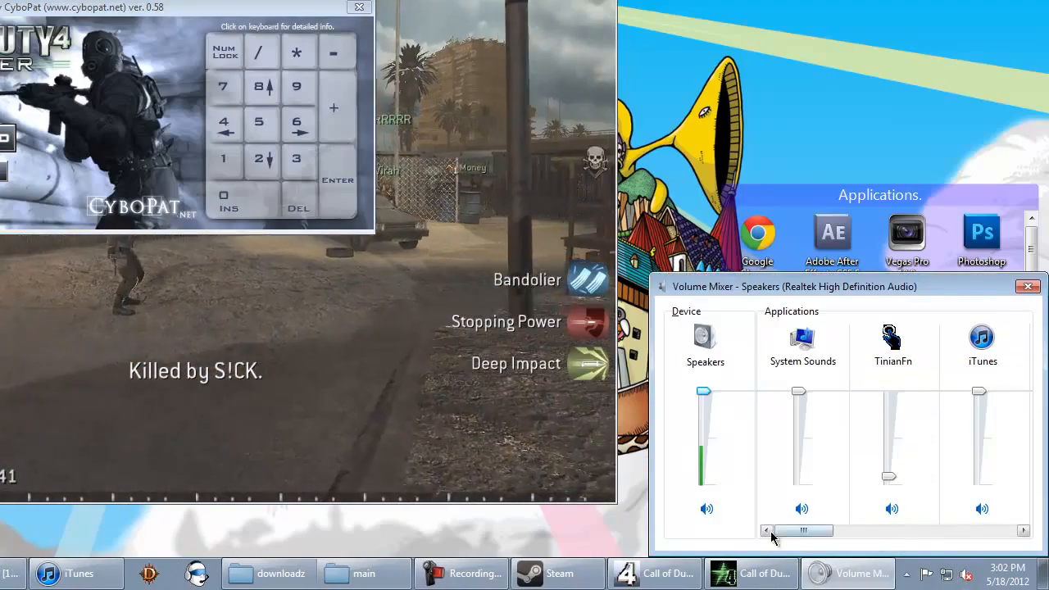
drag(831, 534, 979, 533)
drag(981, 401, 980, 469)
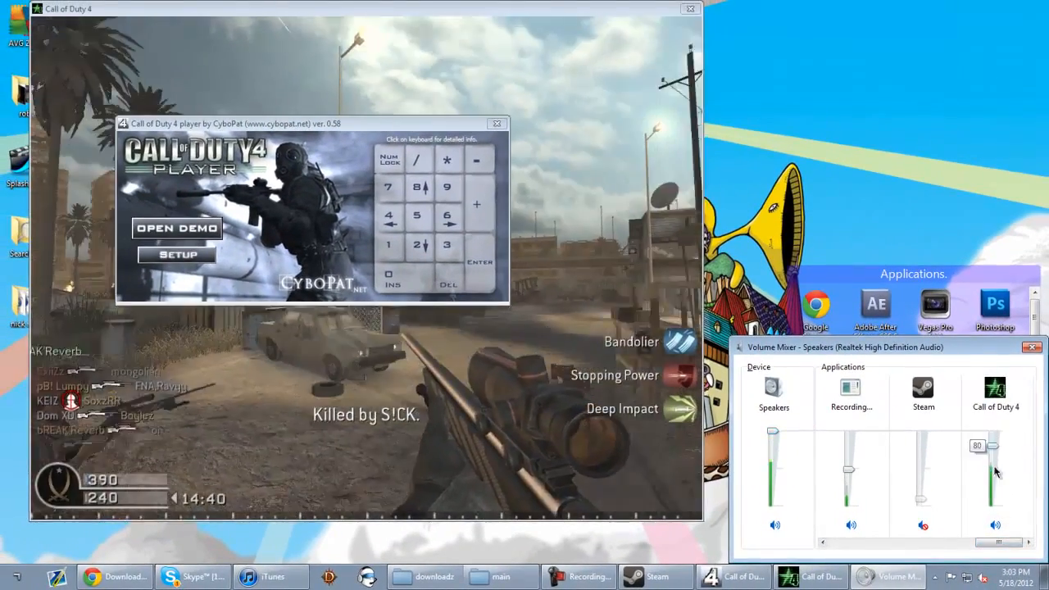
click(1034, 348)
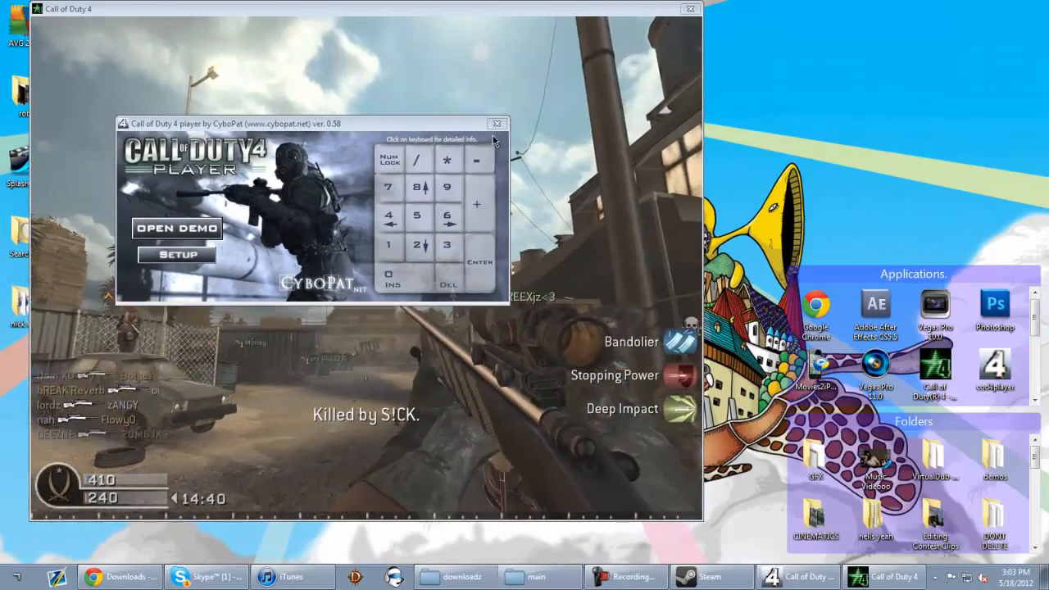
Quit the running game by entering /quit in its console.
click(422, 240)
key(grave)
text(/quit)
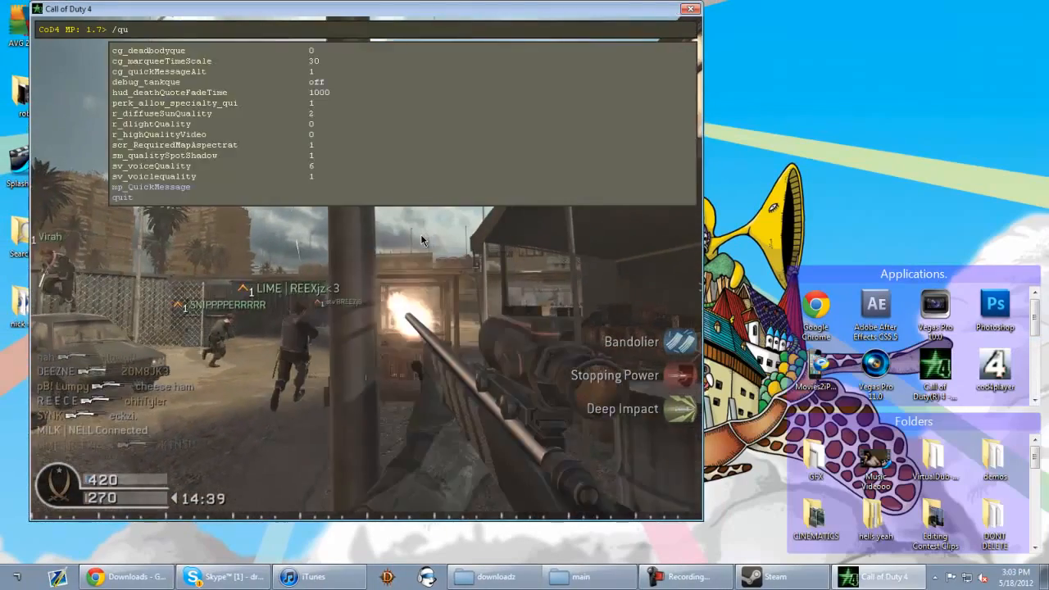
key(Return)
Relaunch the Call of Duty 4 player and open a demo from the Desktop's downloadz folder.
double_click(995, 364)
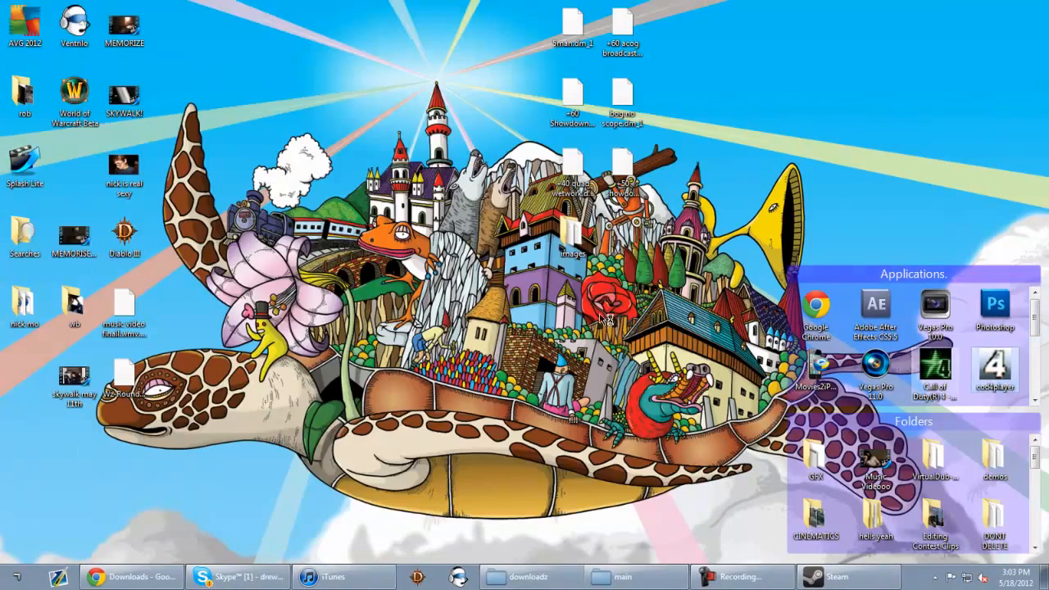
click(110, 162)
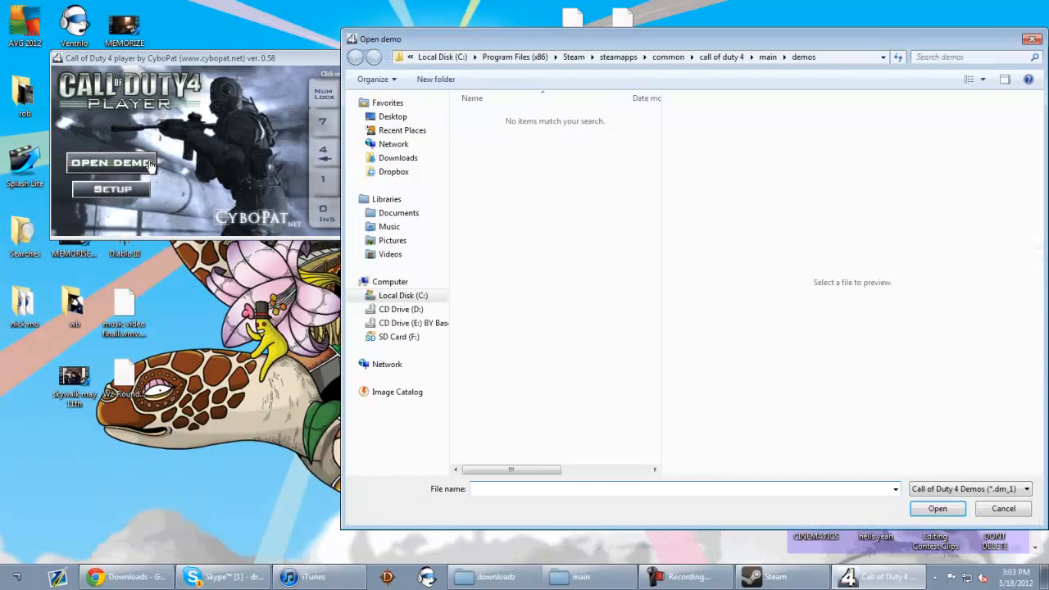
click(768, 57)
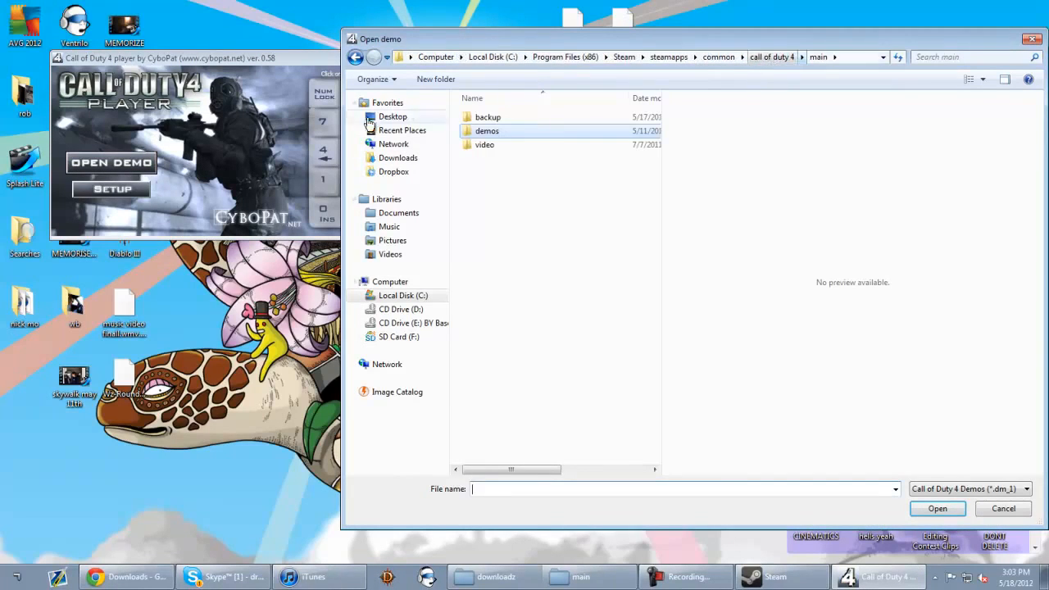
click(385, 116)
drag(654, 372, 667, 145)
click(521, 249)
double_click(521, 248)
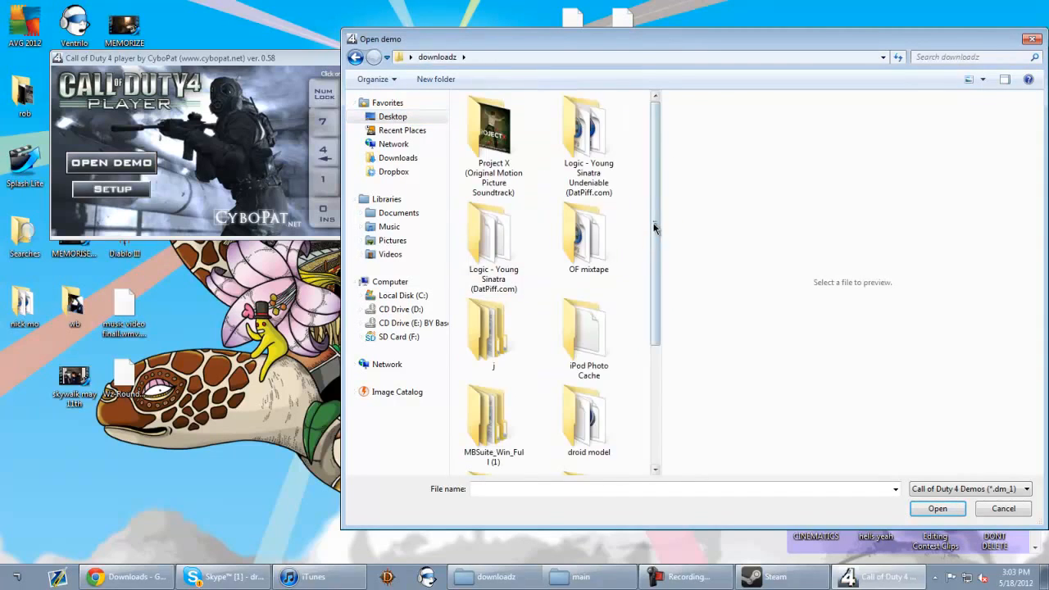
drag(653, 227, 628, 344)
click(517, 408)
click(940, 512)
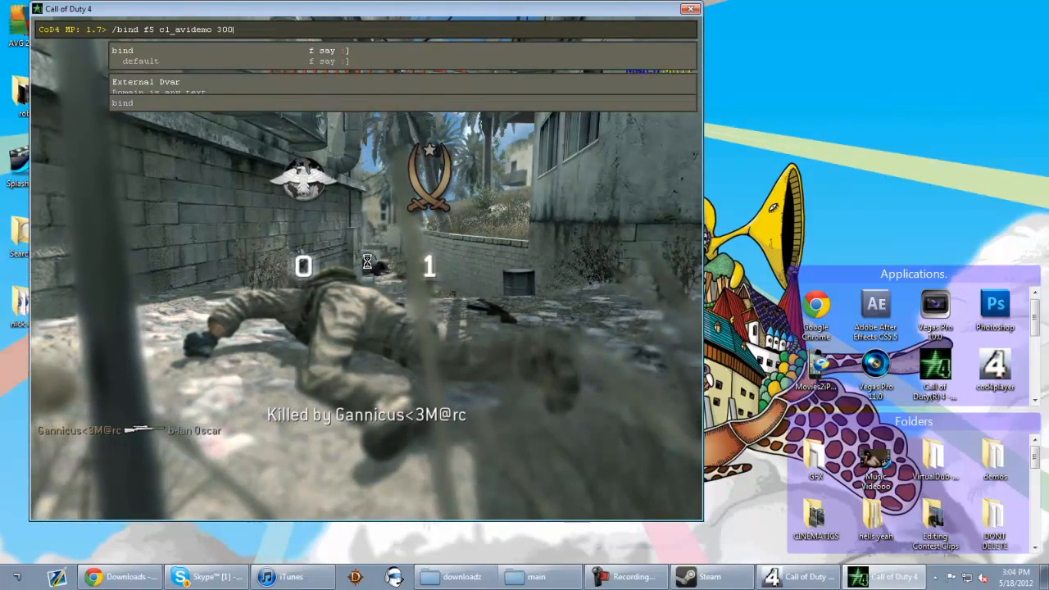
In the game console, bind F5 to cl_avidemo 300 and F9 to exec crash.cfg, and return to the demo.
key(Return)
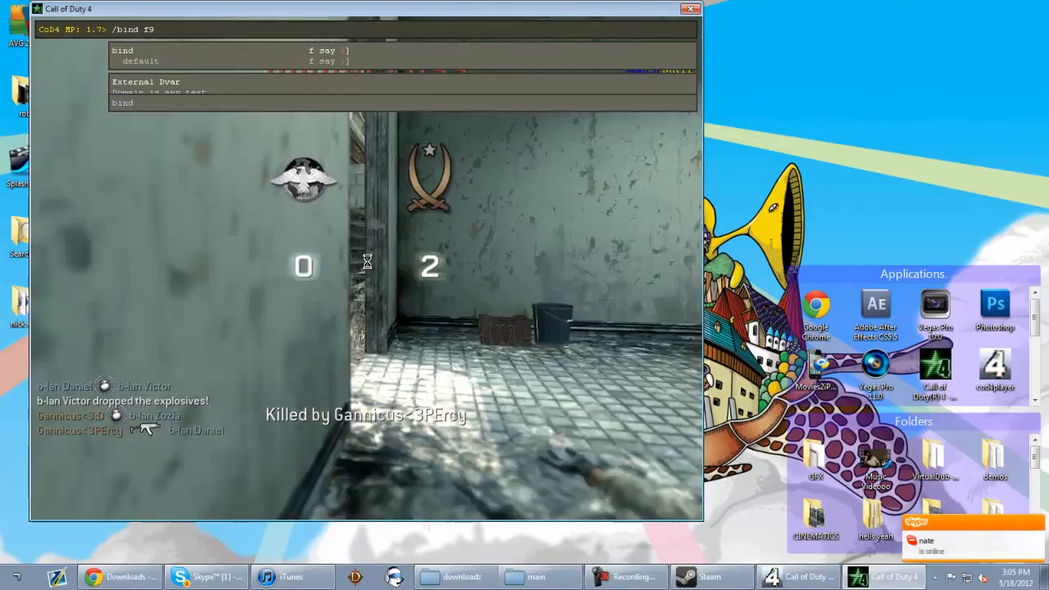
text(exec)
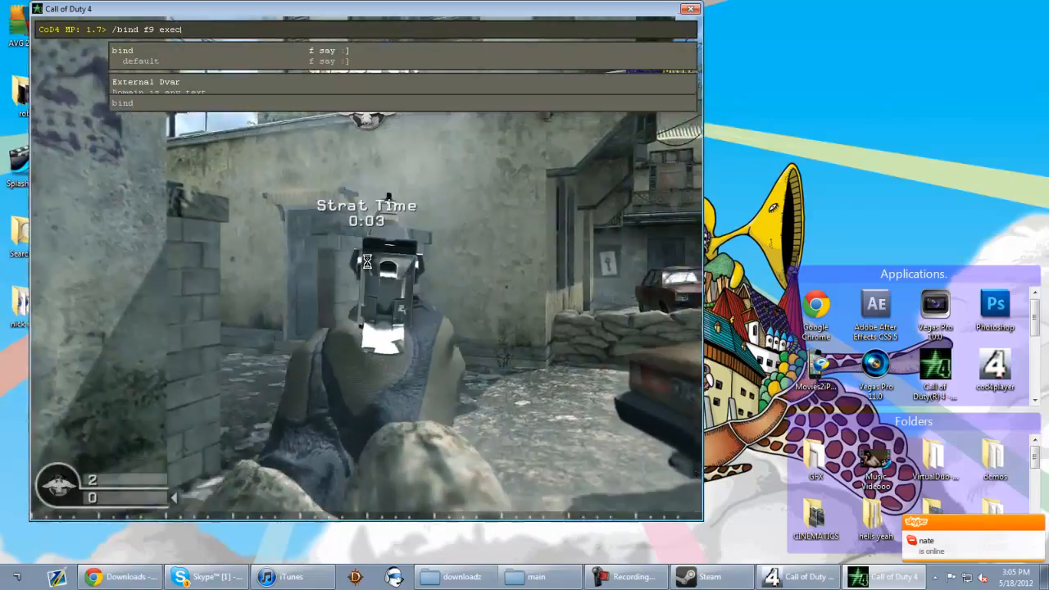
text( cra)
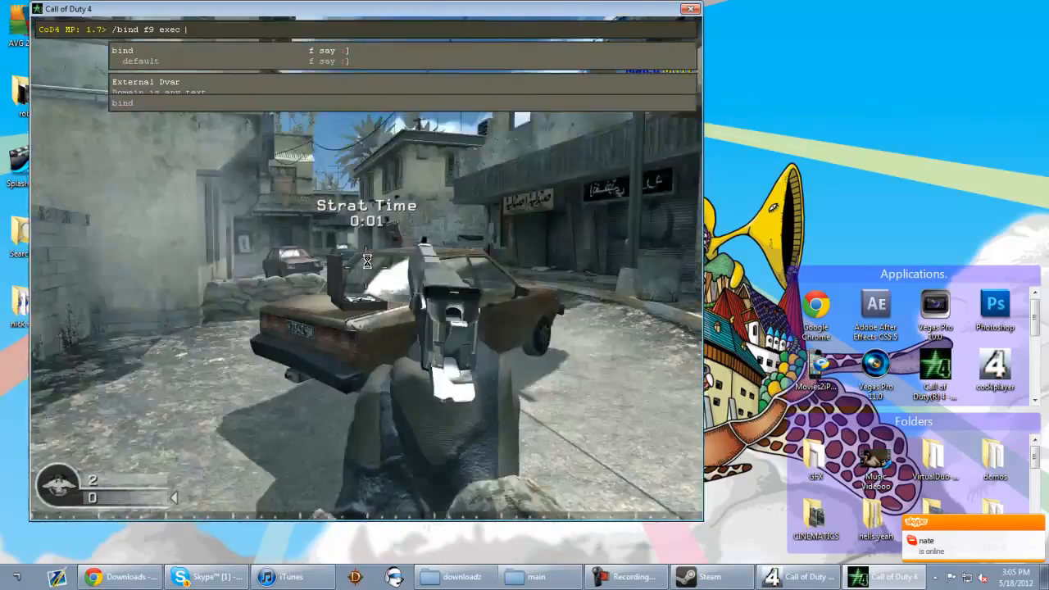
text(sh.)
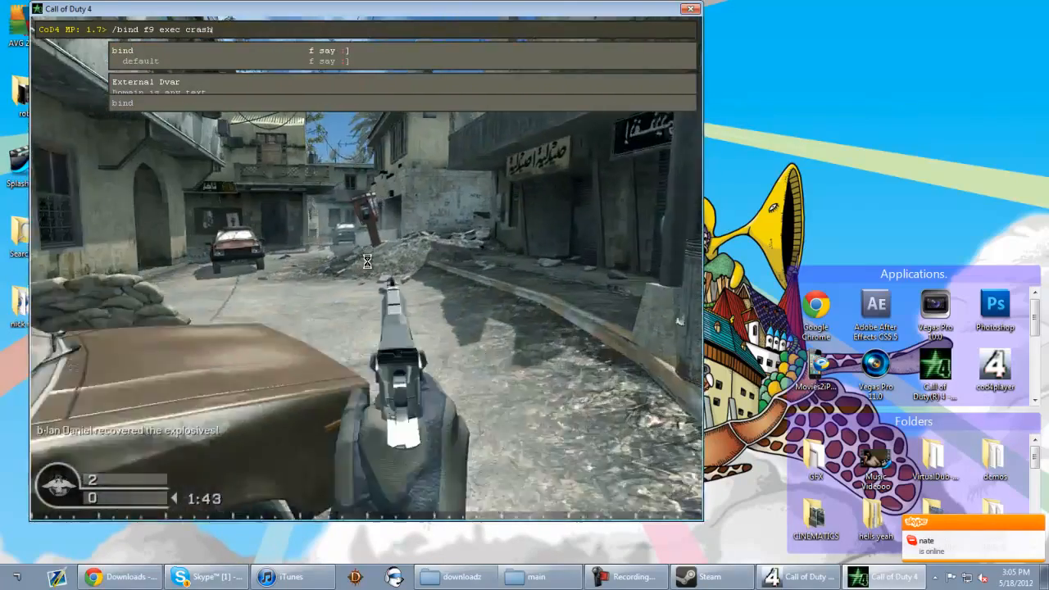
text(cfg)
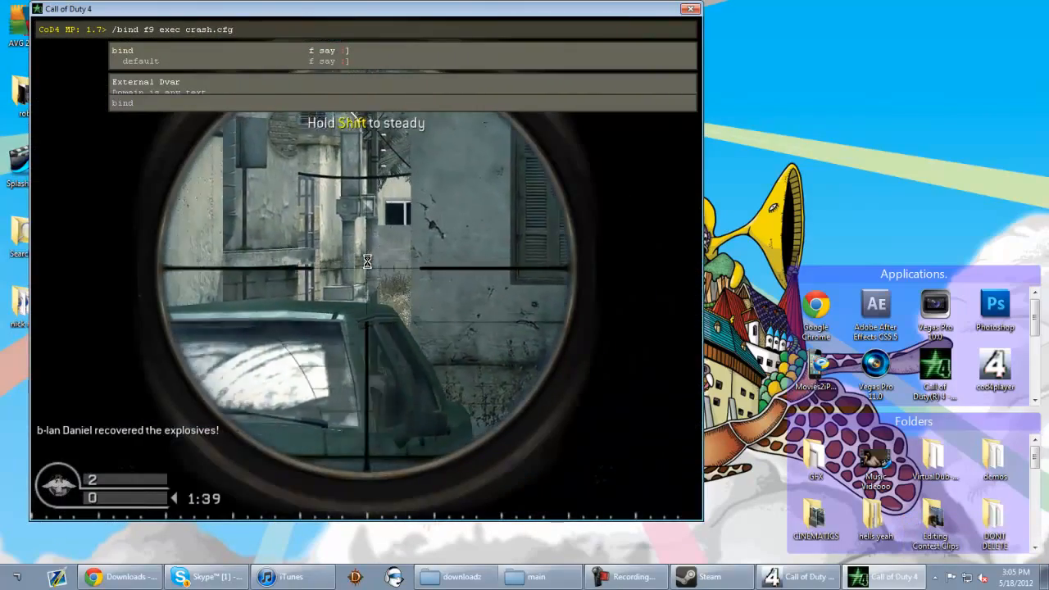
key(Return)
key(grave)
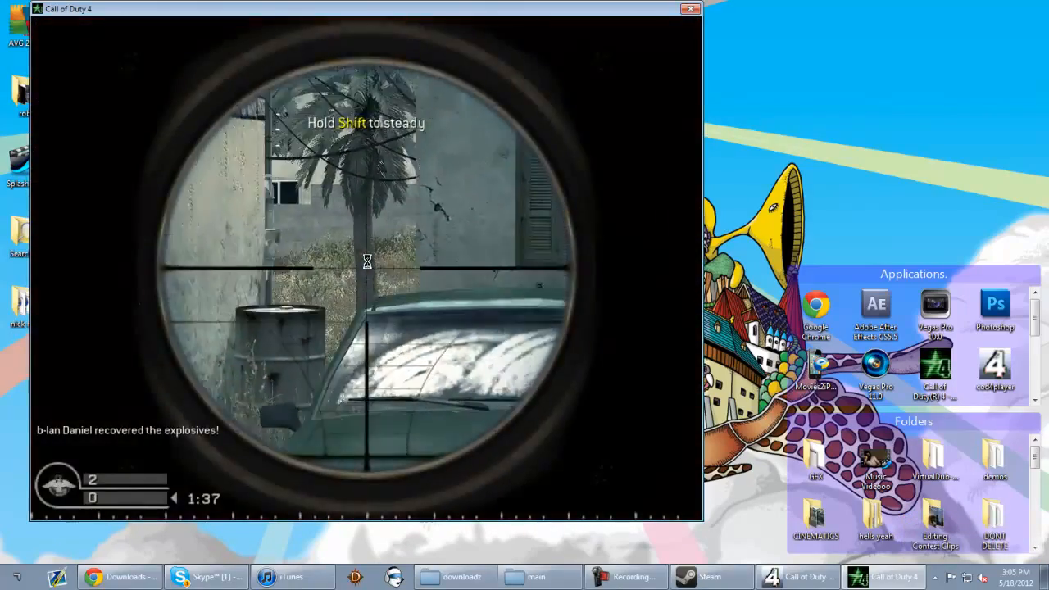
click(367, 260)
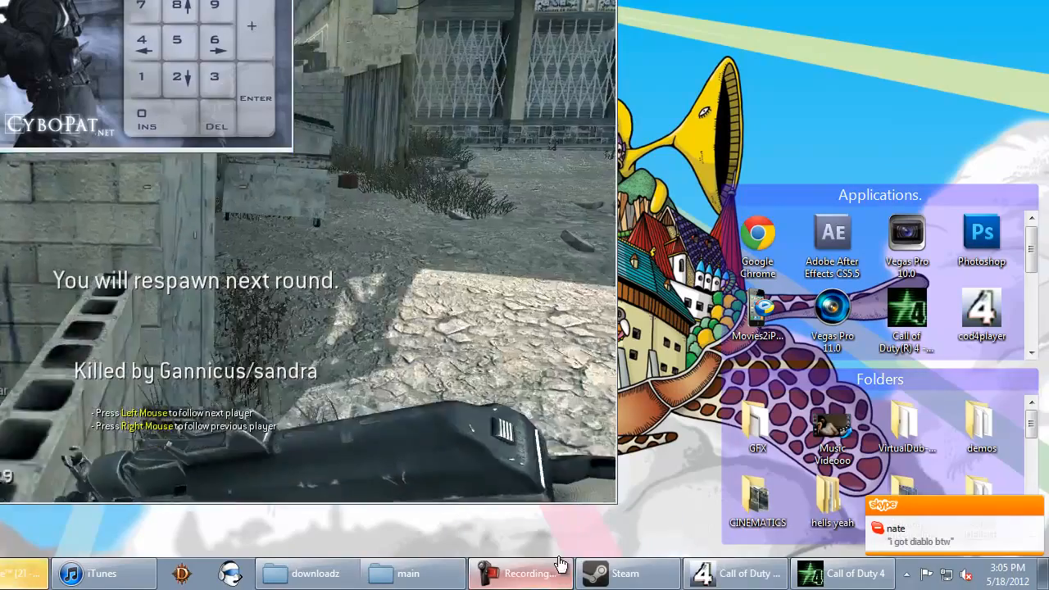
click(524, 574)
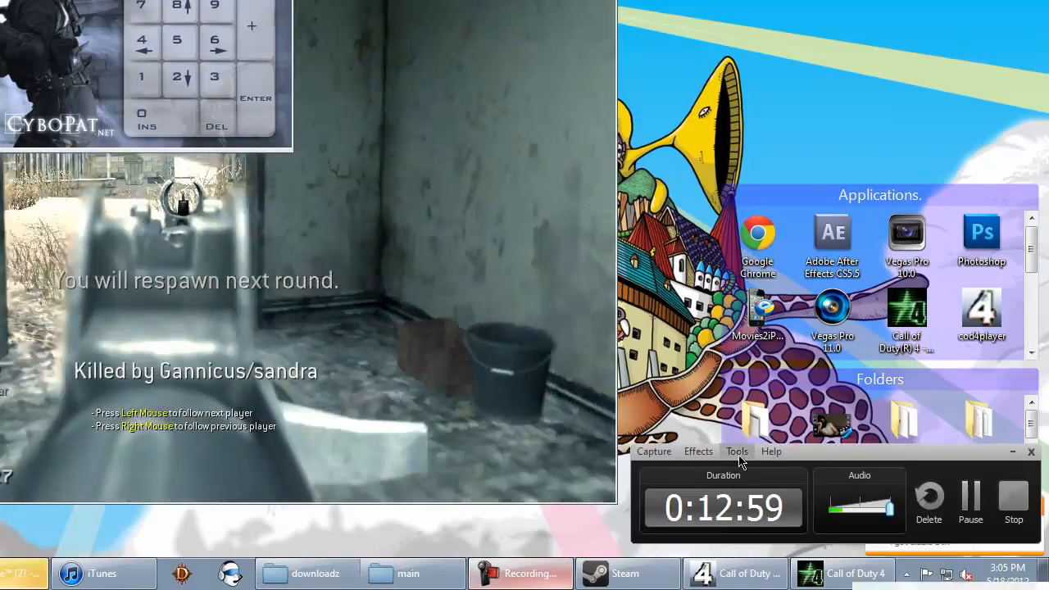
click(771, 452)
mouse_move(741, 458)
click(771, 451)
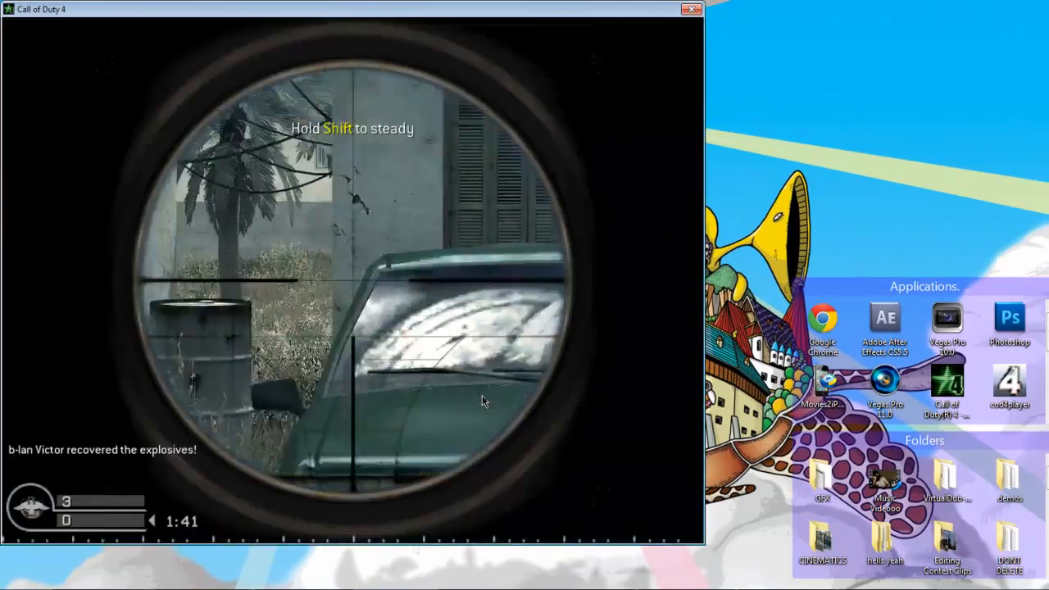
In the game console, bind F1 to exec crash.cfg and return to the demo.
key(grave)
text(/)
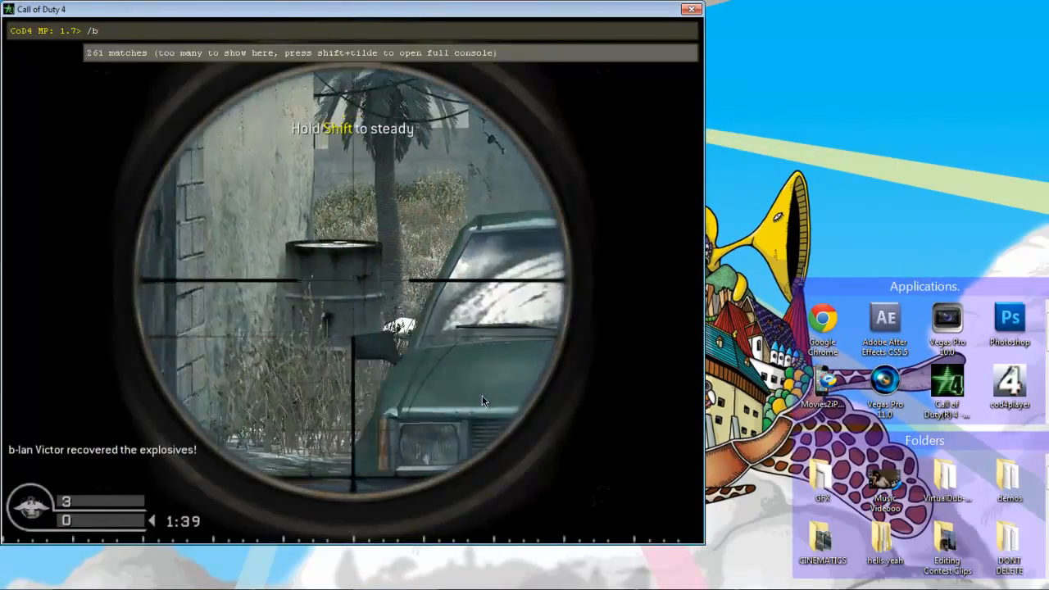
text(bind )
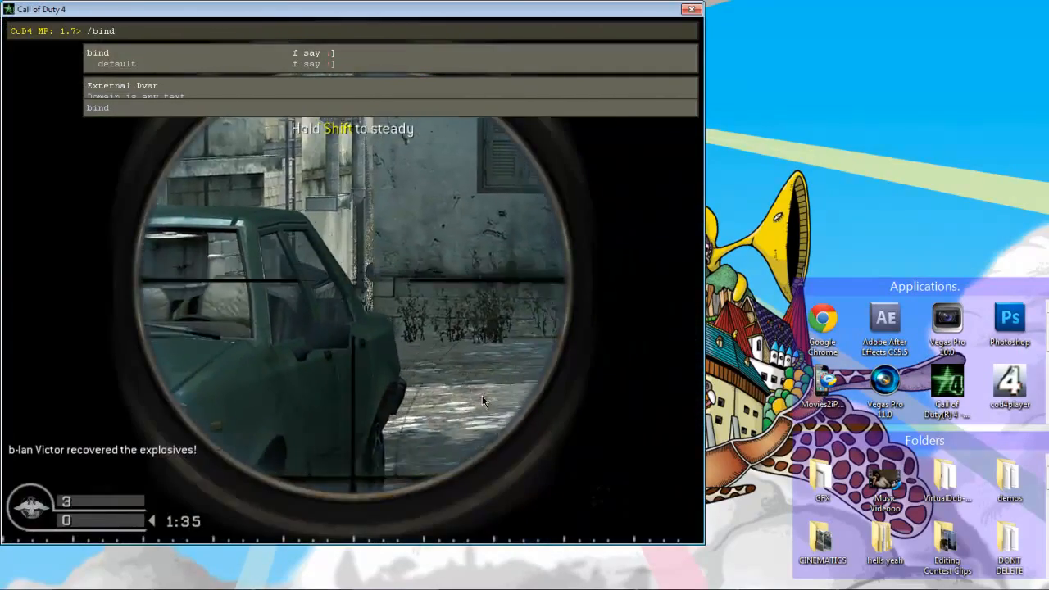
text(f1 )
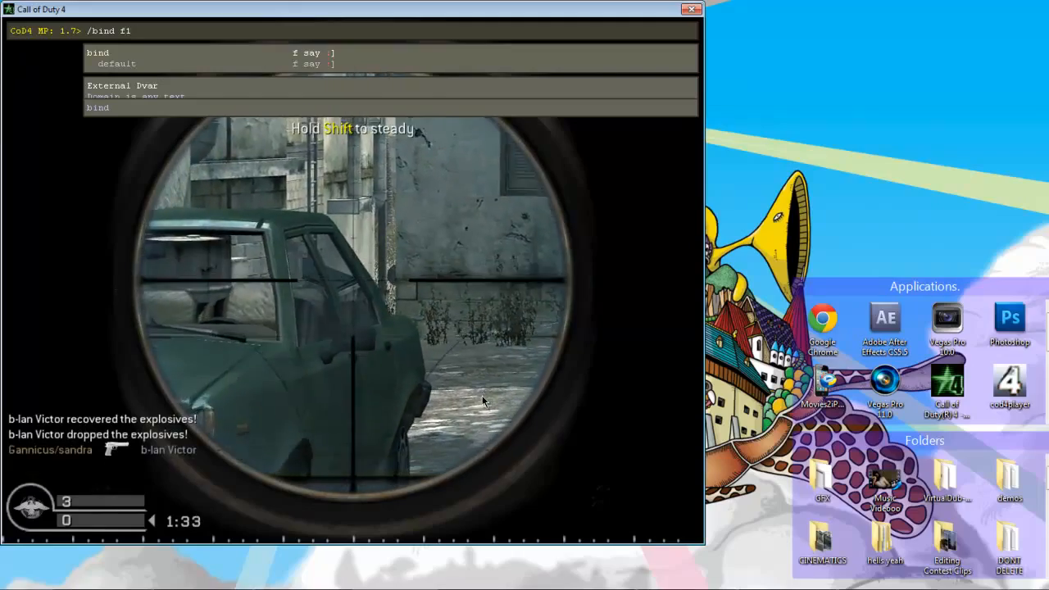
text(exec)
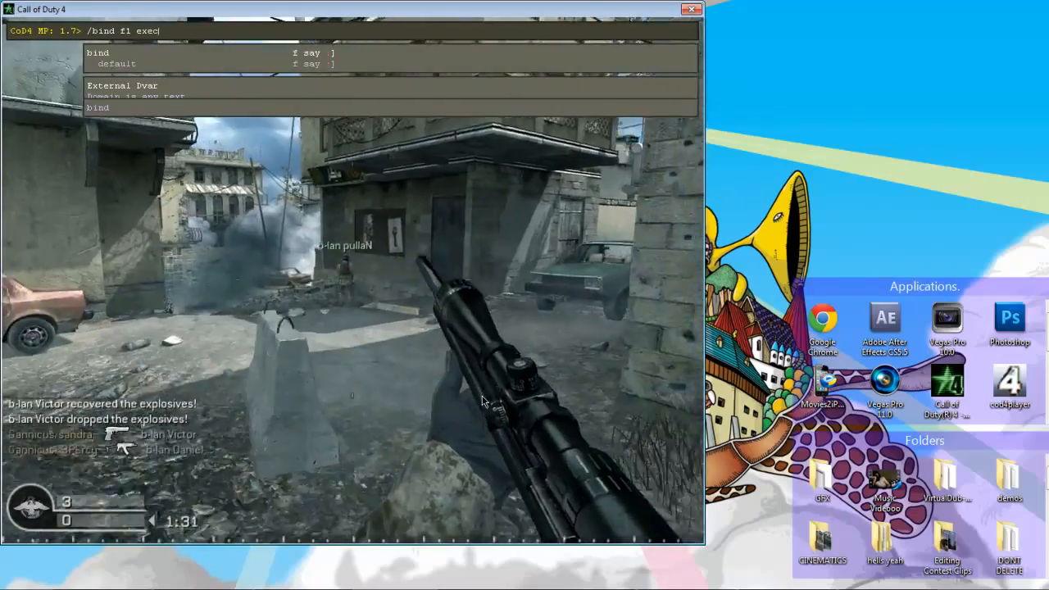
text( crash.c)
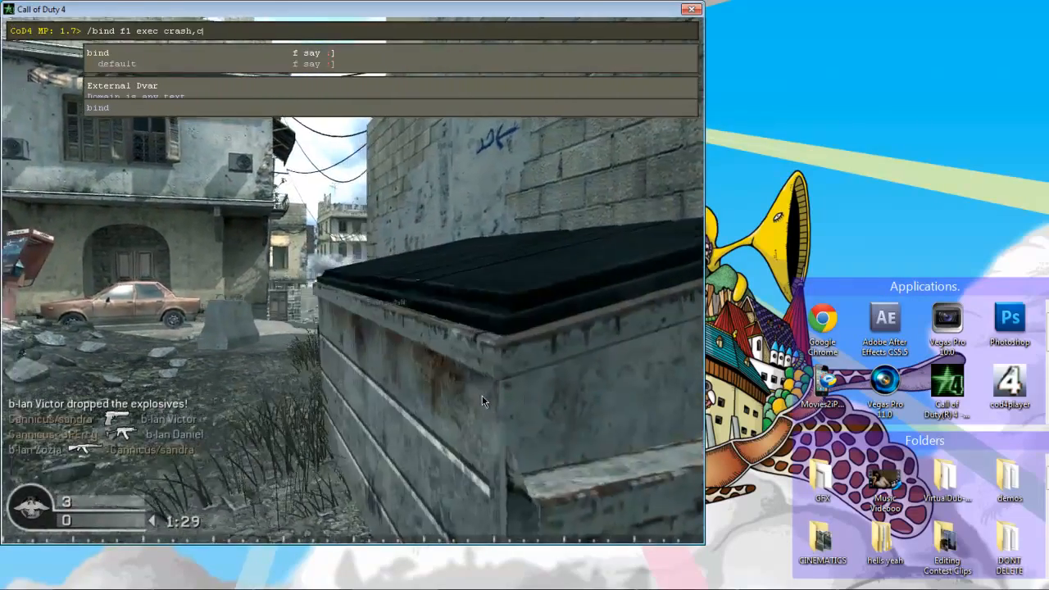
text(fg)
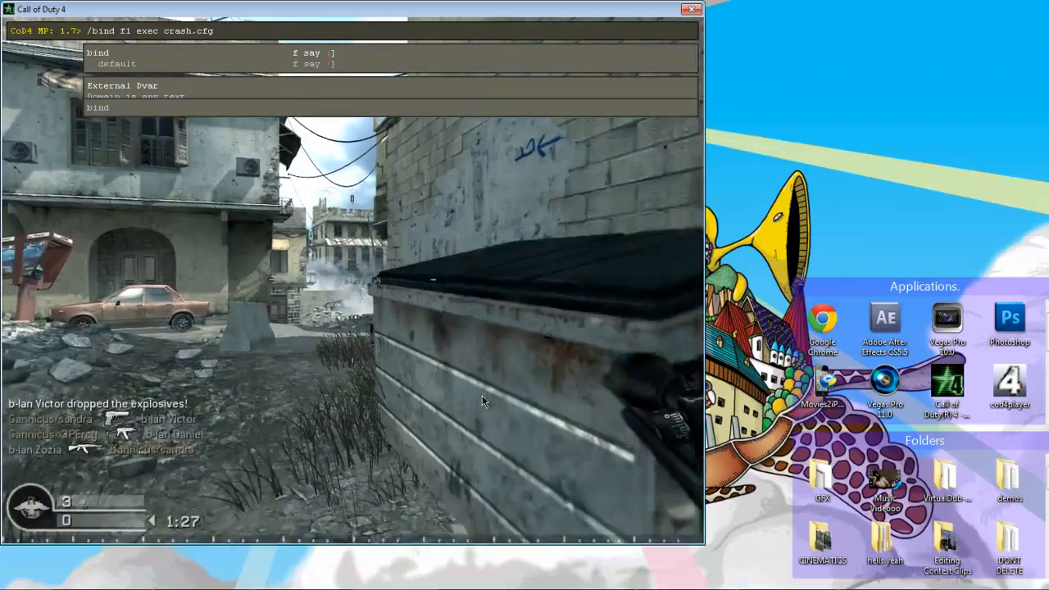
key(Return)
key(grave)
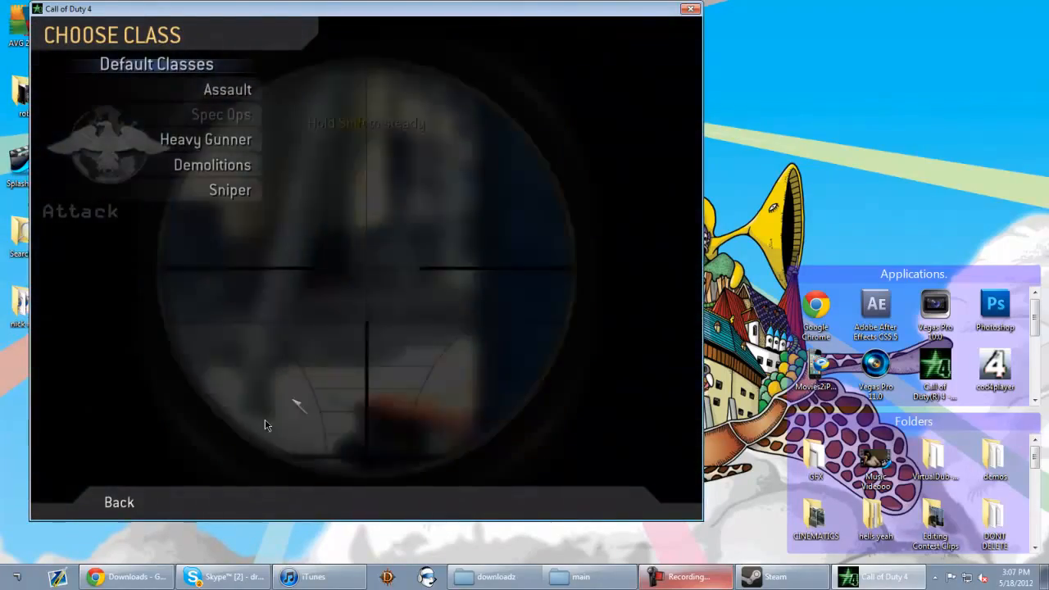
Leave the Choose Class screen and cycle the spectator view through the players in the demo.
click(107, 506)
click(382, 255)
click(381, 255)
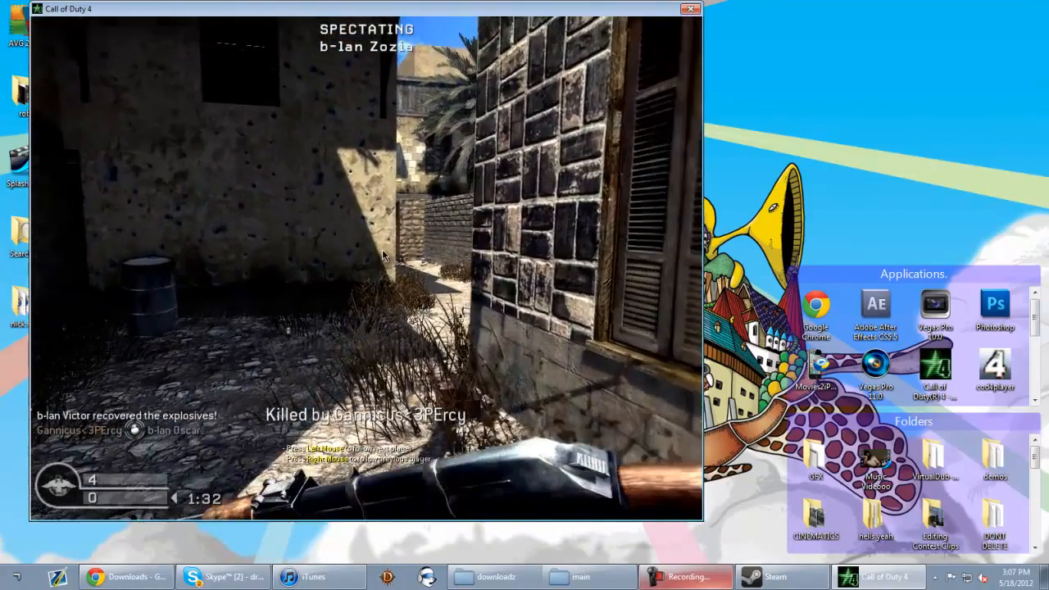
click(382, 255)
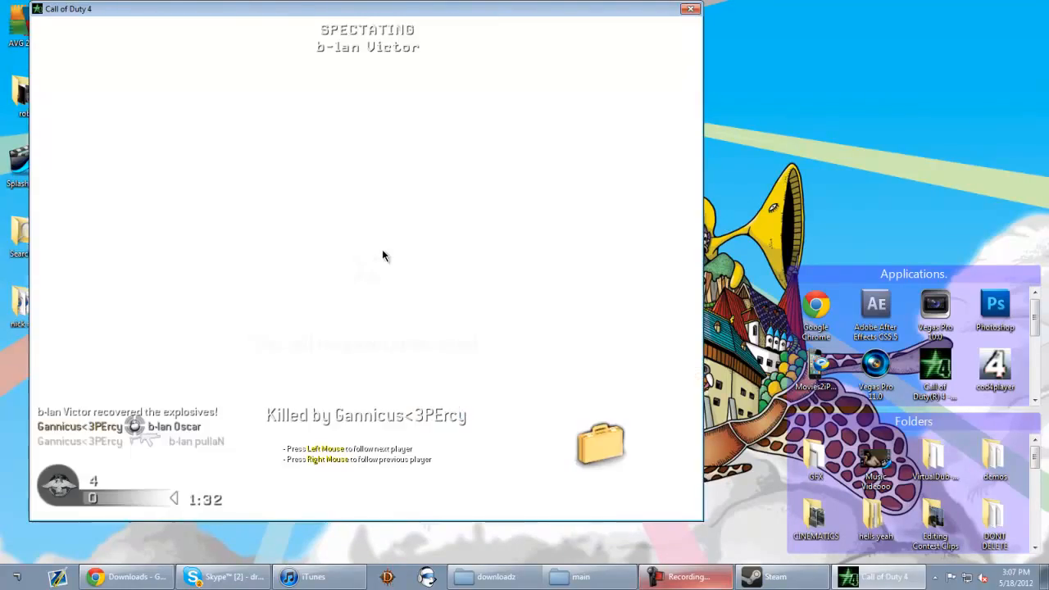
click(381, 255)
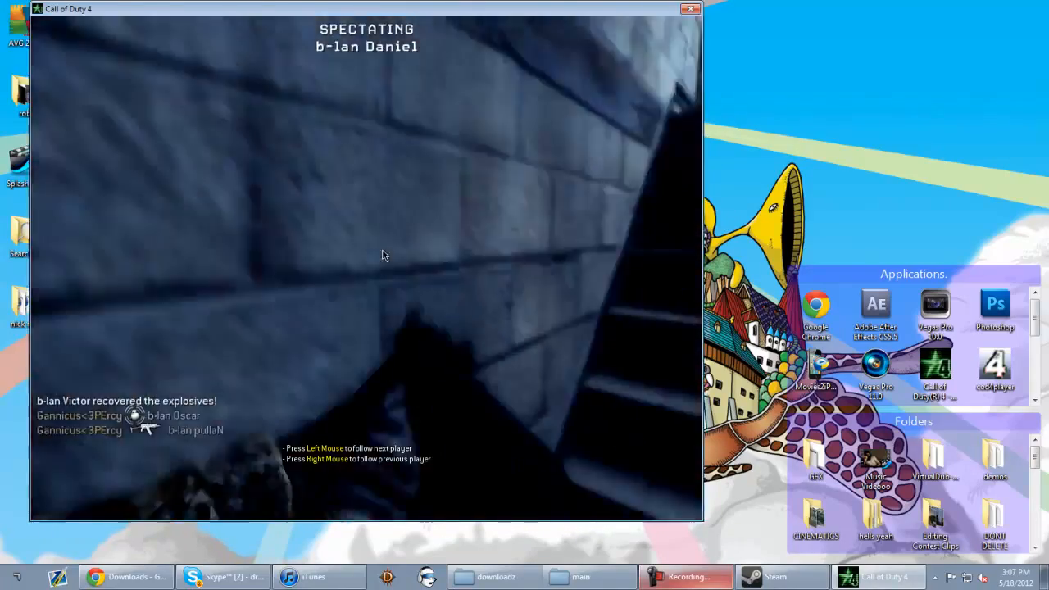
click(383, 255)
click(382, 255)
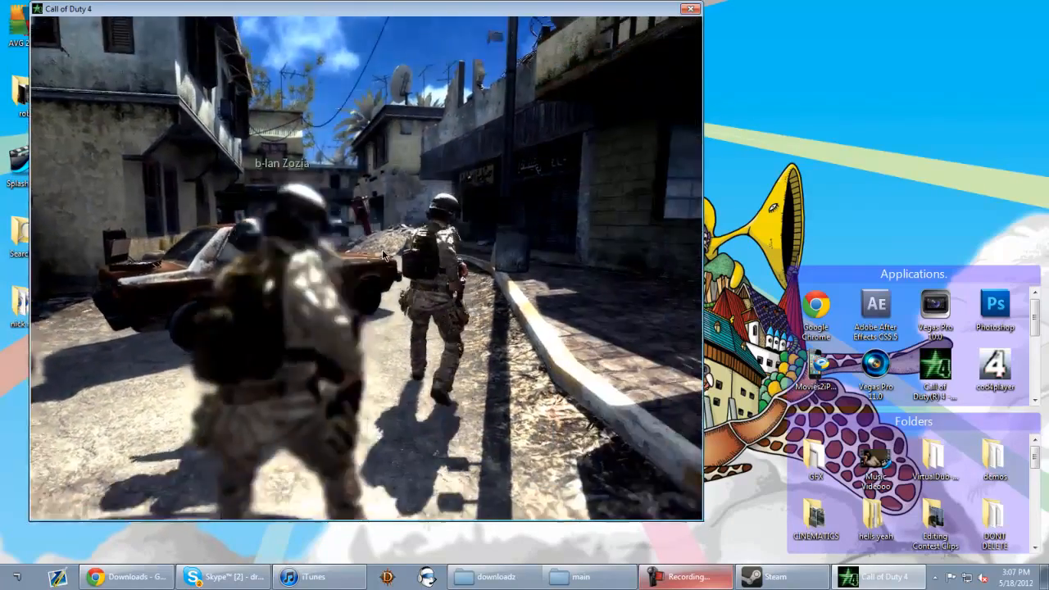
Exit Call of Duty 4 by entering /quit in the console.
key(grave)
text(/q)
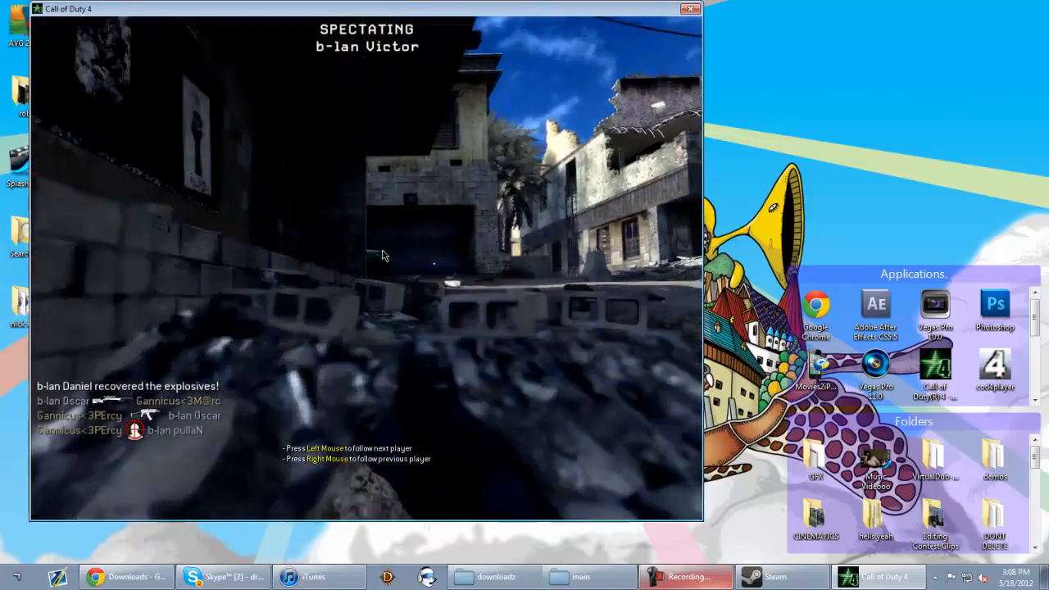
key(grave)
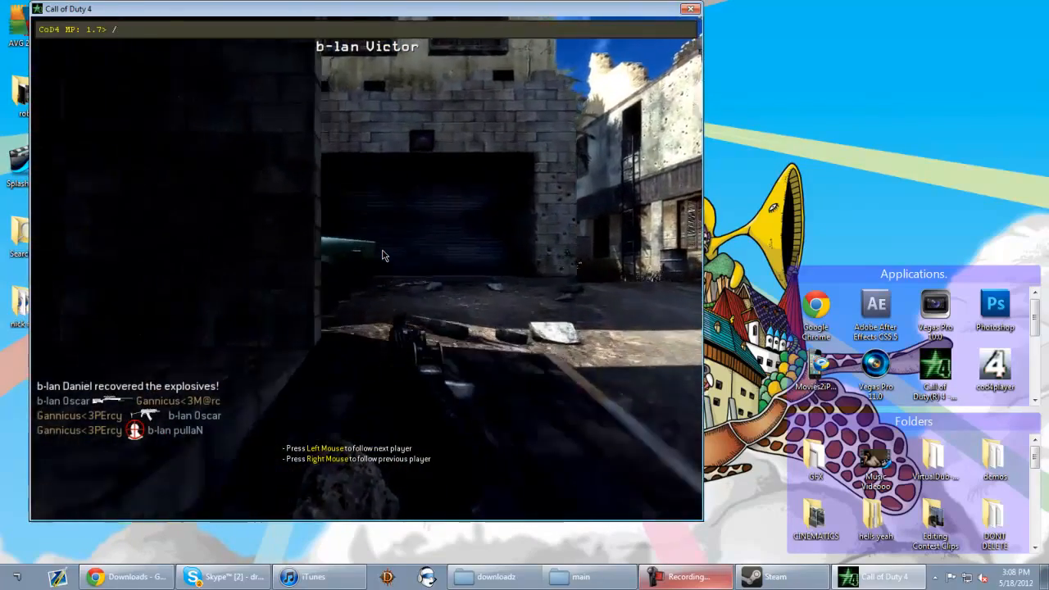
text(/)
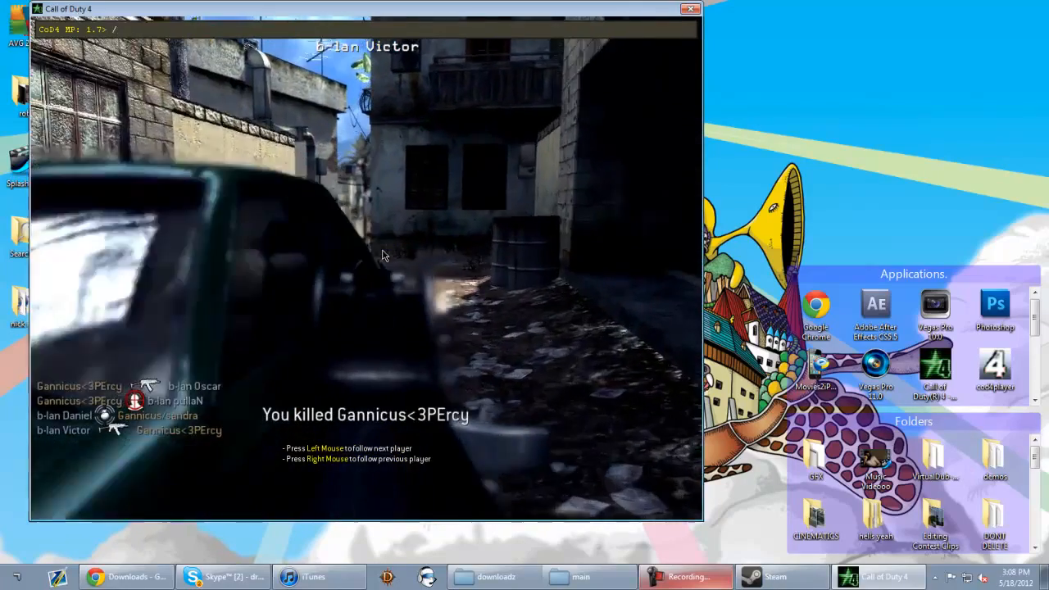
text(quit)
key(Return)
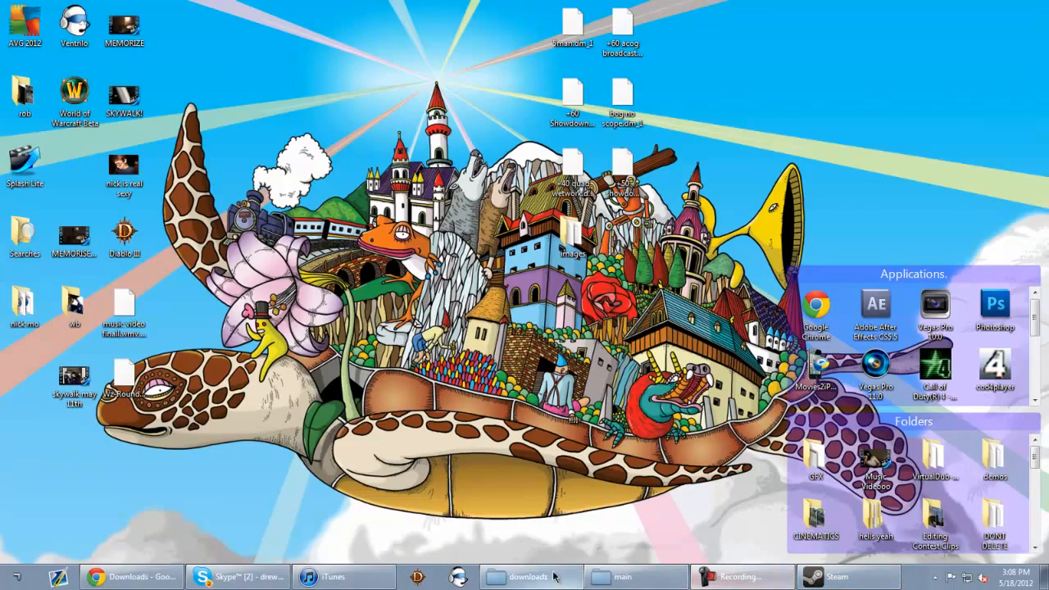
In the open main folder window, browse from Program Files (x86) through Steam, steamapps and common to the call of duty 4 folder.
click(624, 577)
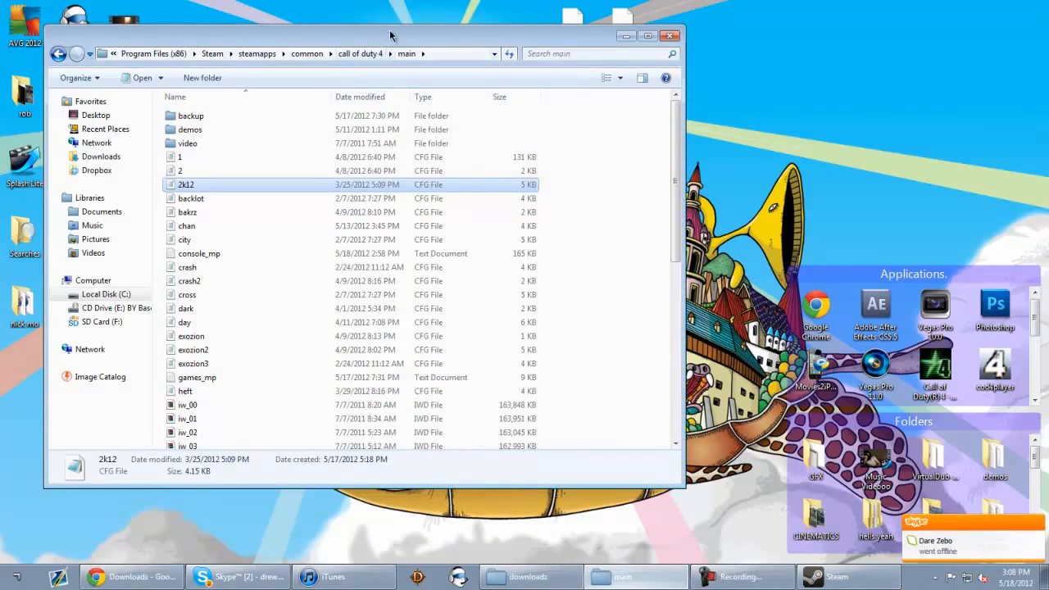
drag(390, 36, 425, 48)
click(388, 66)
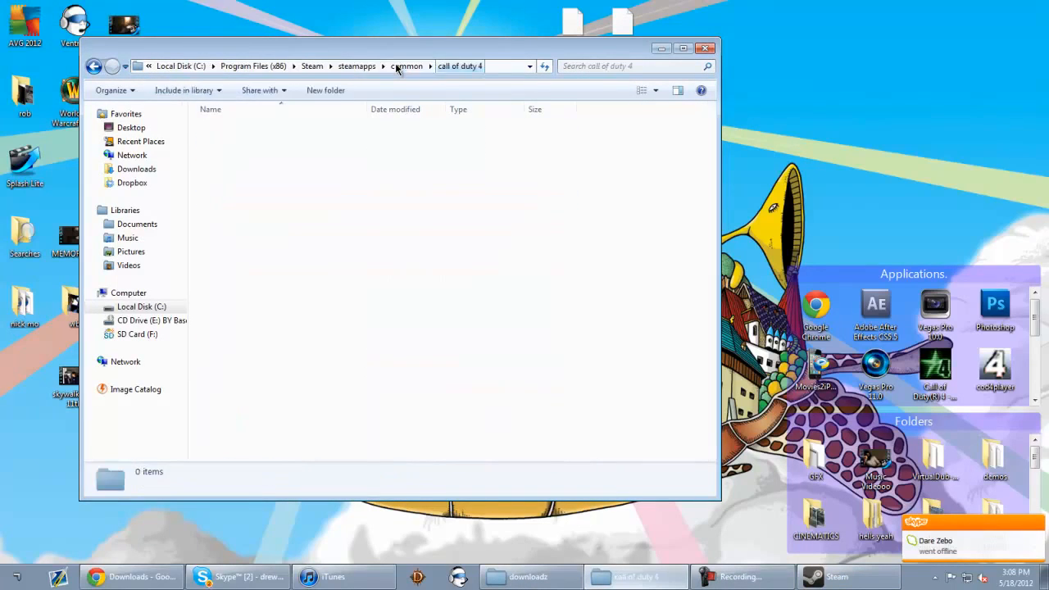
click(254, 66)
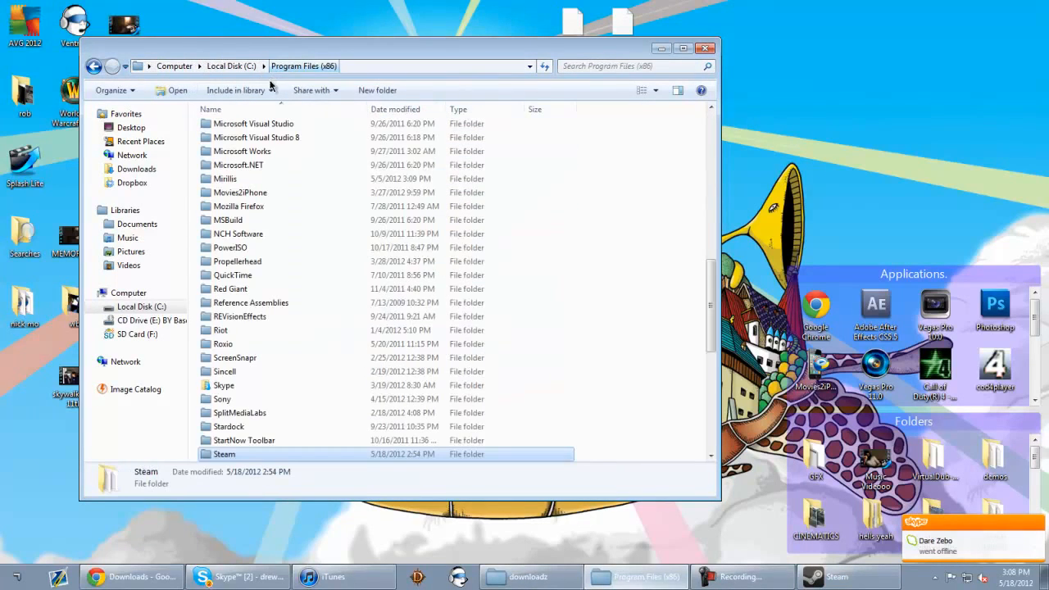
double_click(244, 457)
double_click(234, 279)
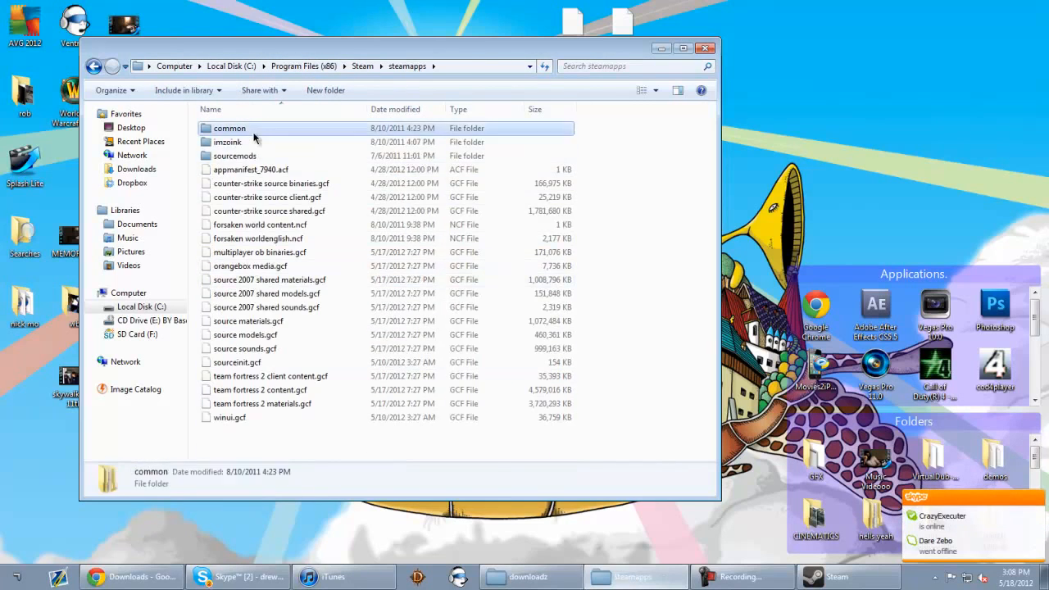
double_click(254, 134)
double_click(270, 131)
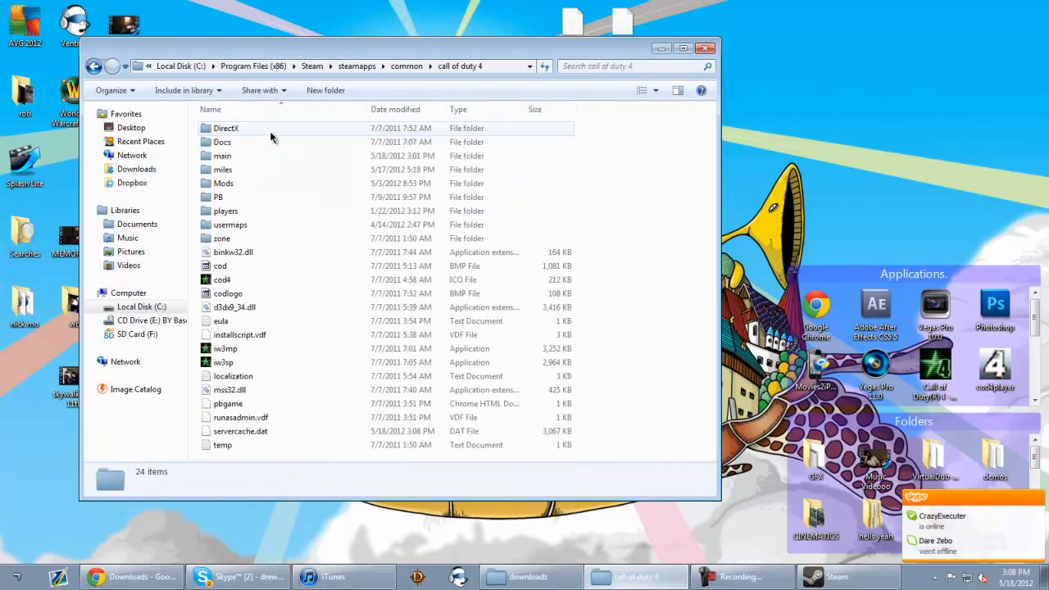
Open the screenshots folder inside Mods\ModWarfare and select the shot7238 image.
double_click(236, 187)
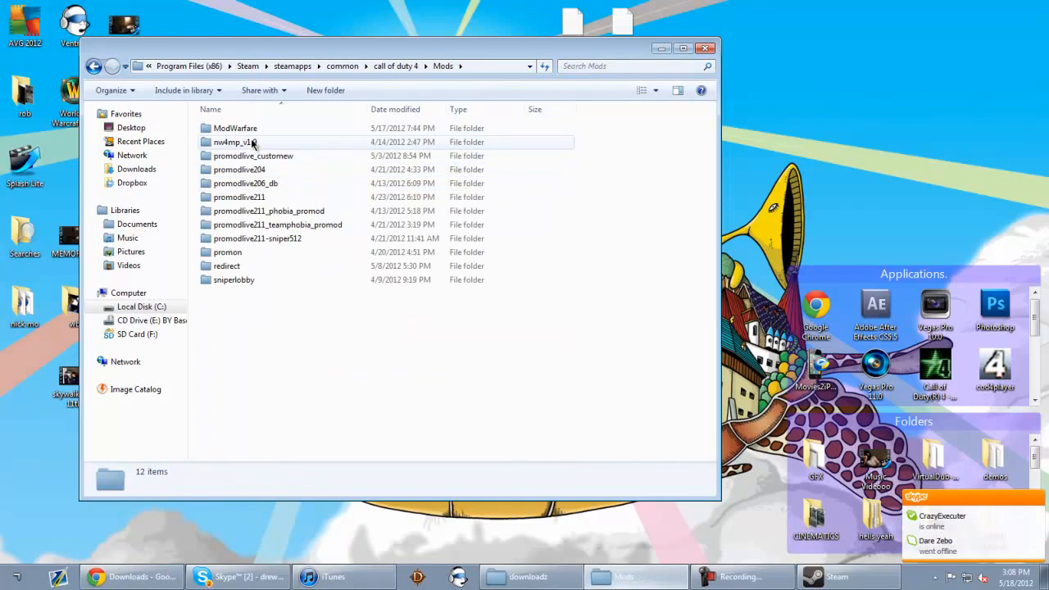
click(386, 66)
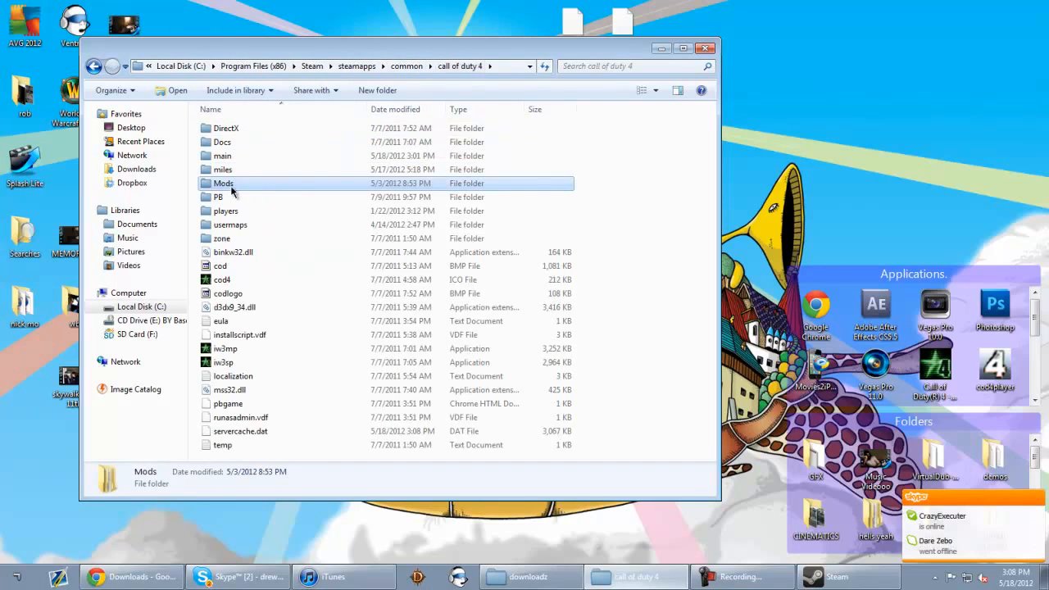
double_click(232, 190)
double_click(243, 128)
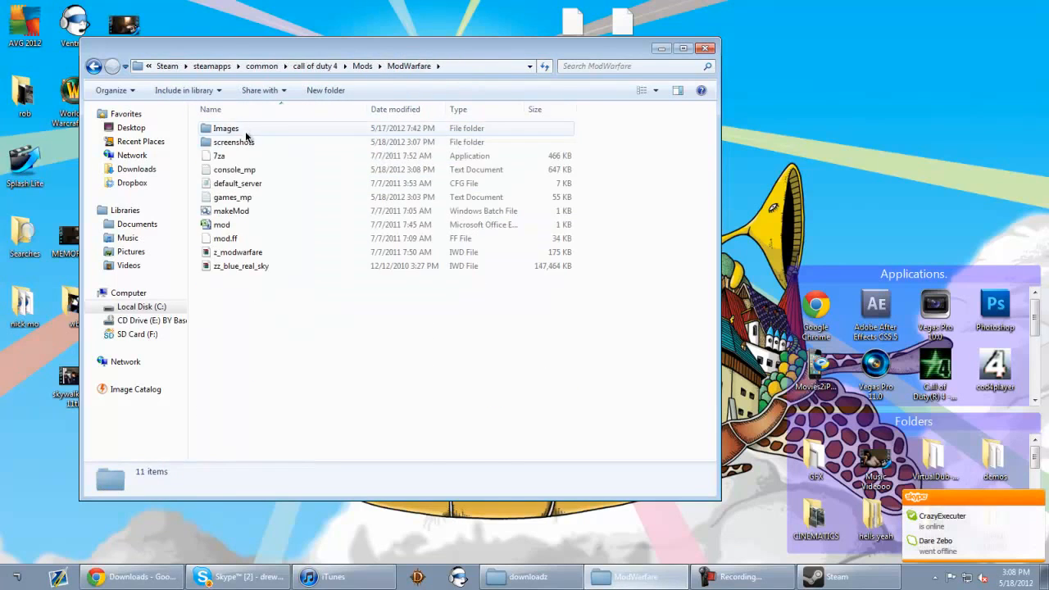
double_click(249, 141)
click(263, 128)
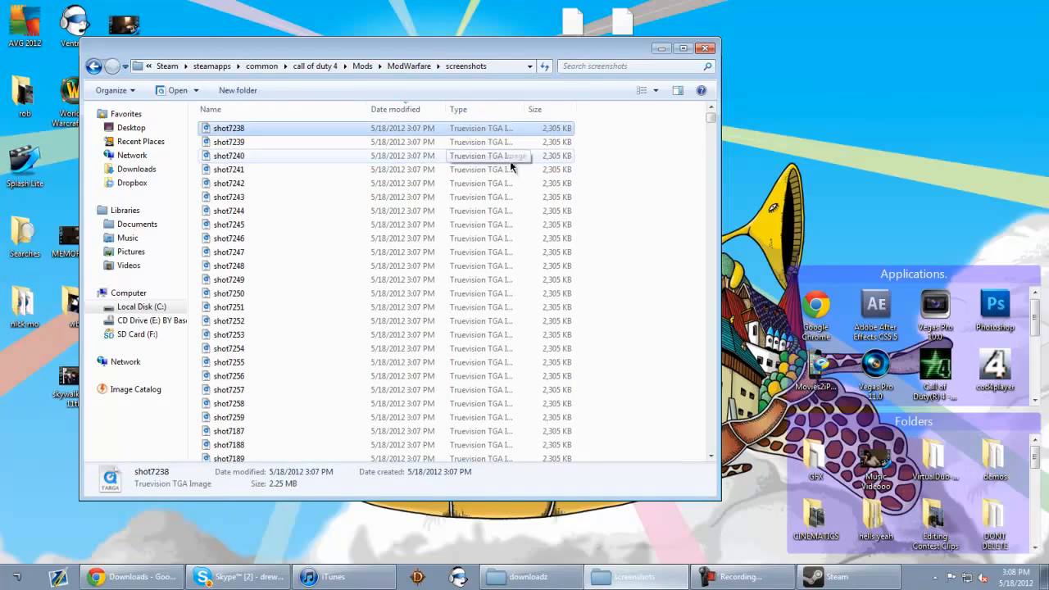
Return to the desktop, search the computer for "virtual", open the VirtualDub-1.9.11 folder and launch the VirtualDub application.
key(super+d)
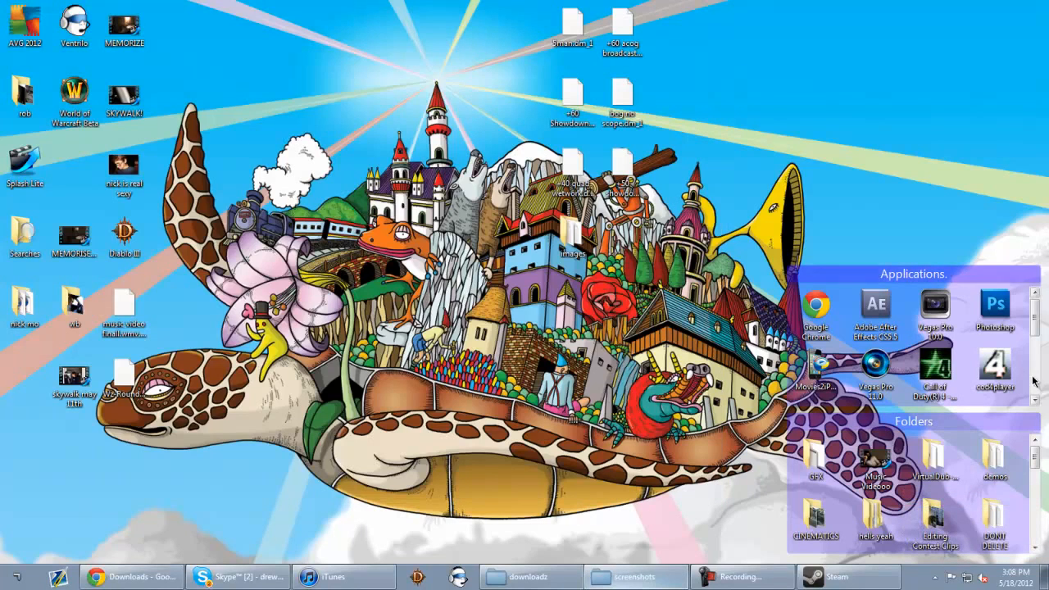
click(17, 563)
text(virtual)
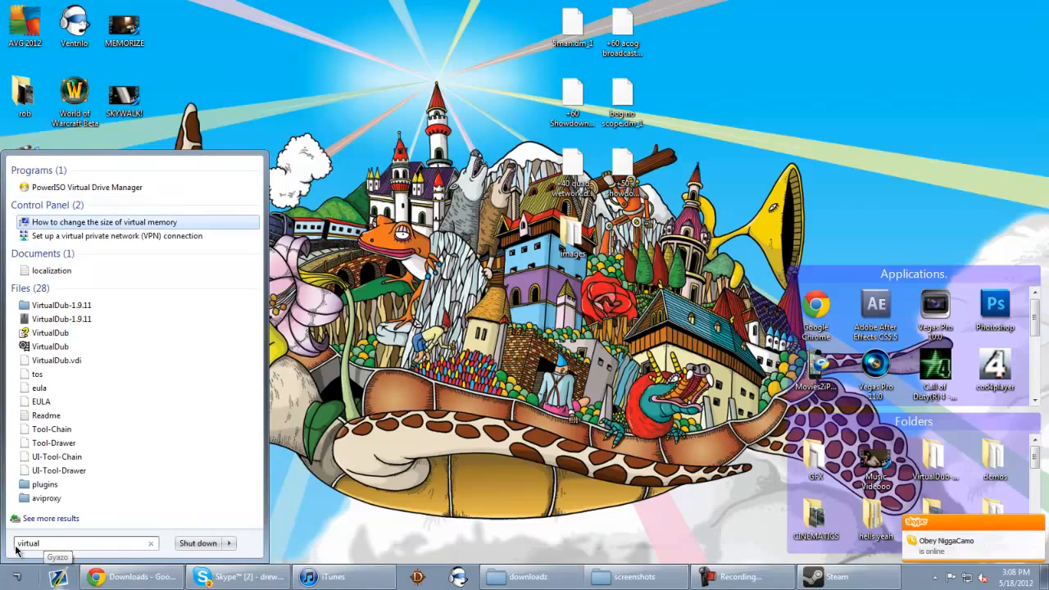
key(Return)
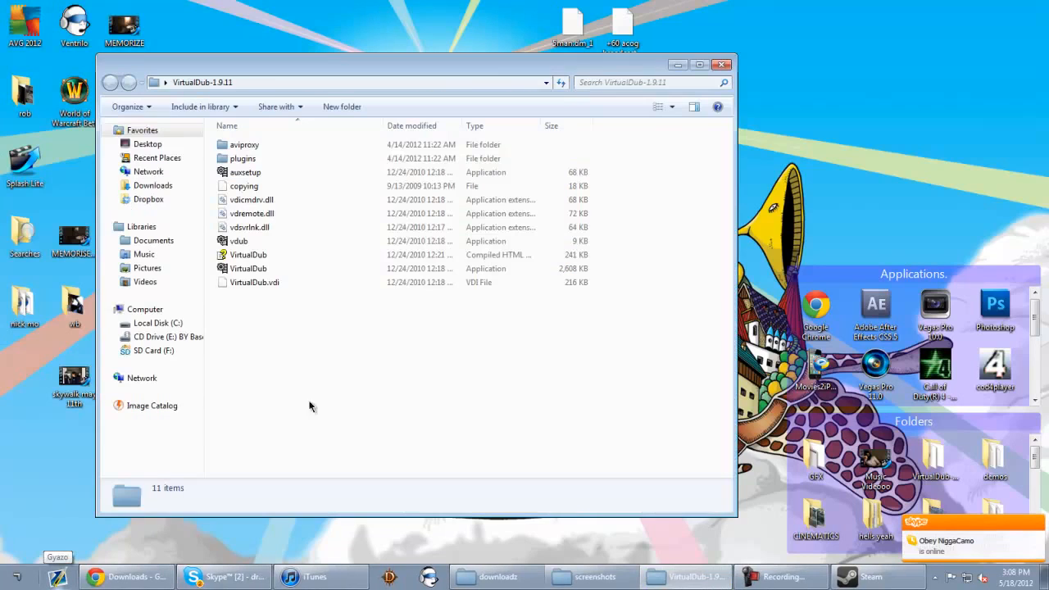
drag(278, 68, 387, 36)
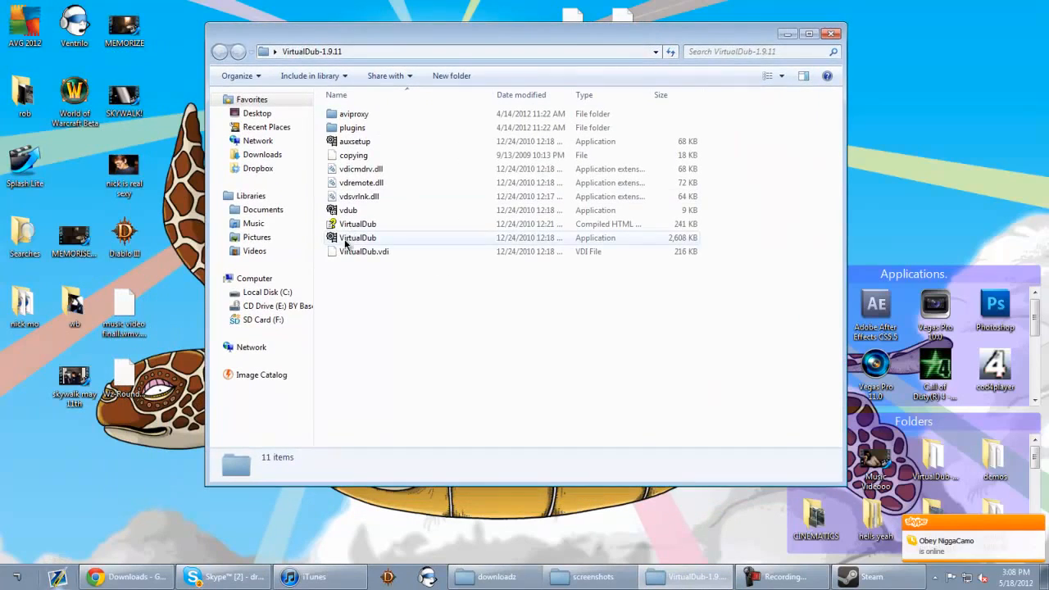
click(353, 240)
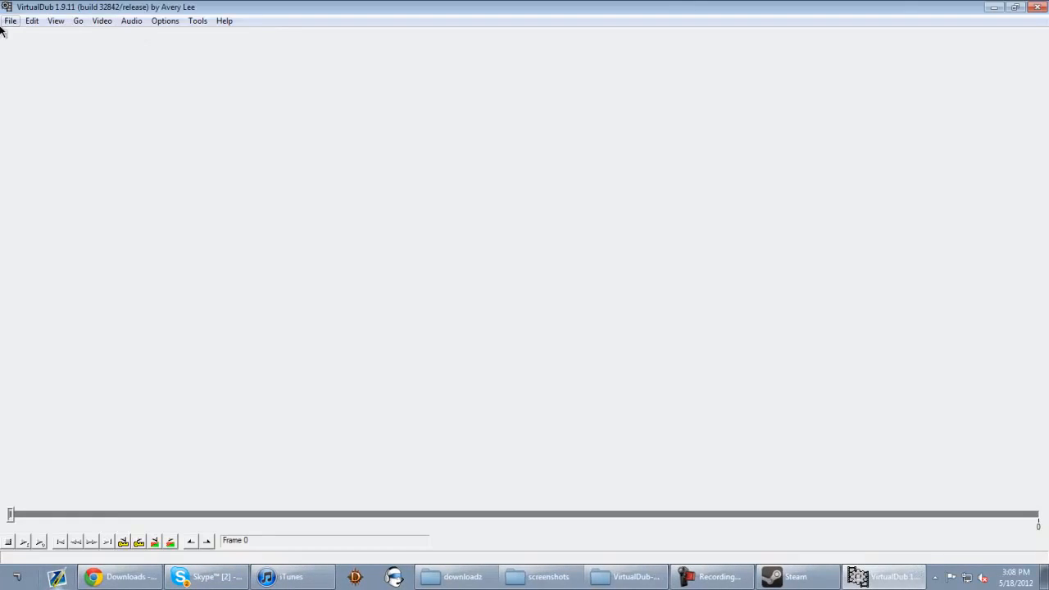
Open shot0000 from the screenshots folder as a video in VirtualDub and scrub the timeline to about frame 857.
click(573, 578)
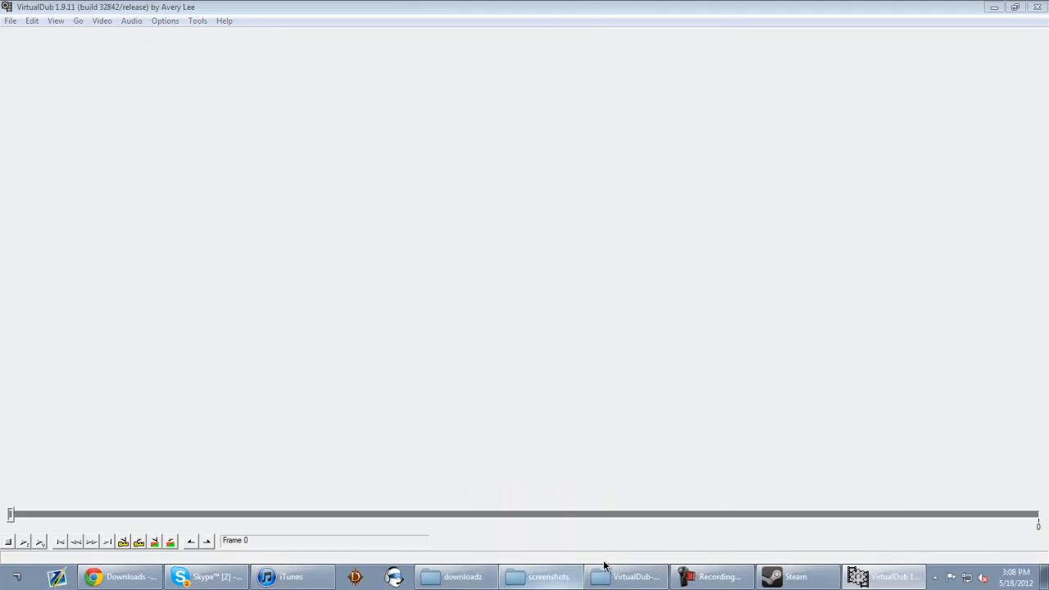
click(416, 5)
click(10, 20)
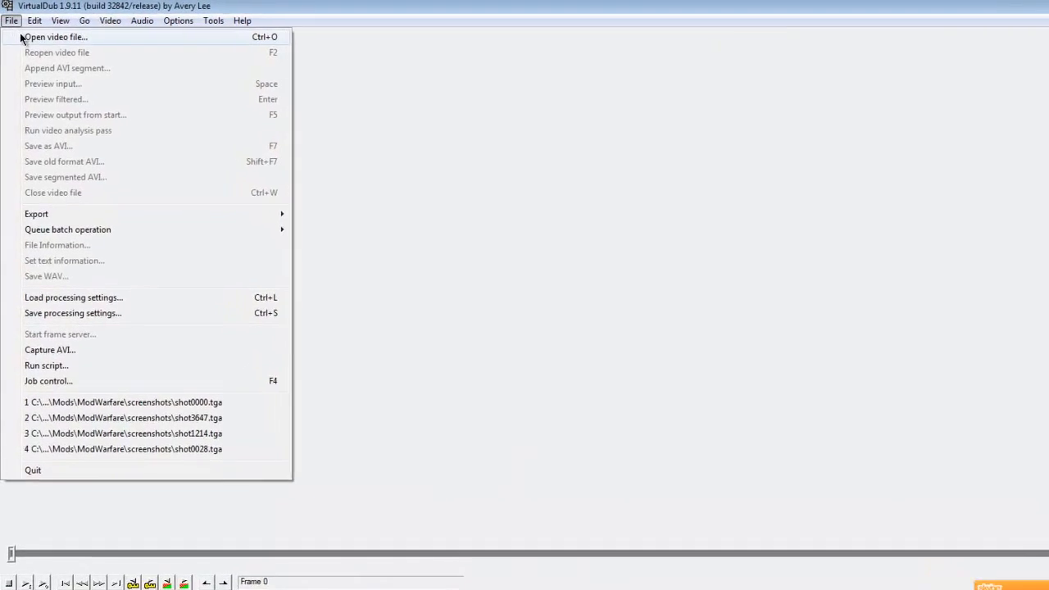
click(33, 37)
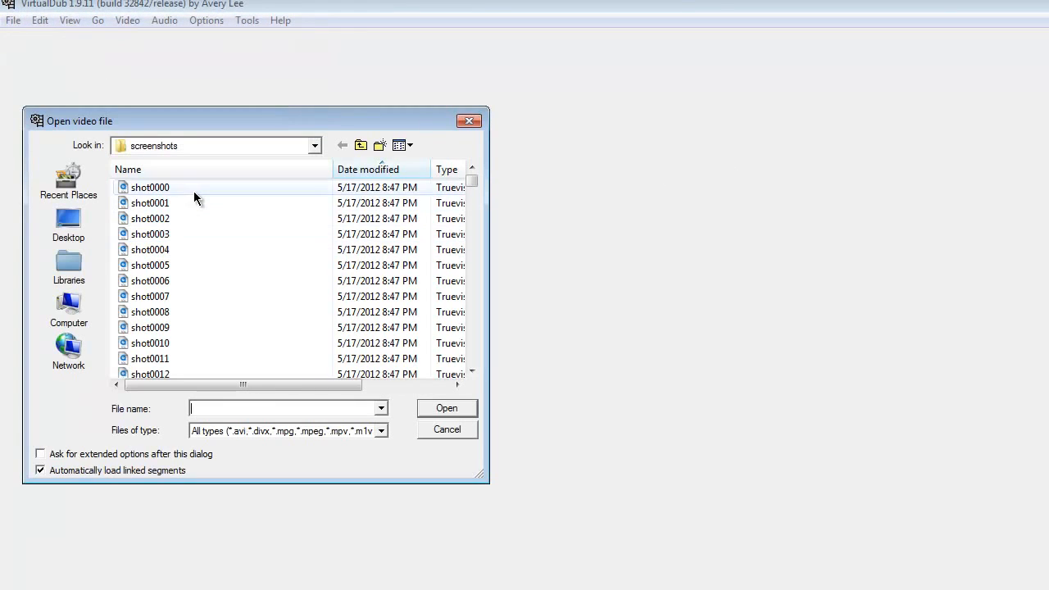
click(196, 188)
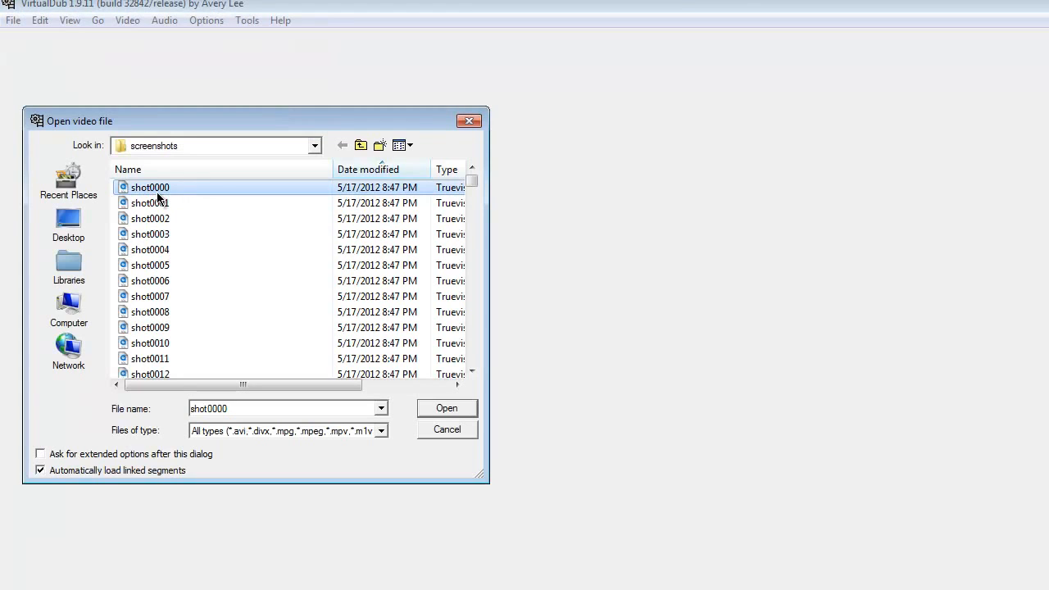
click(446, 408)
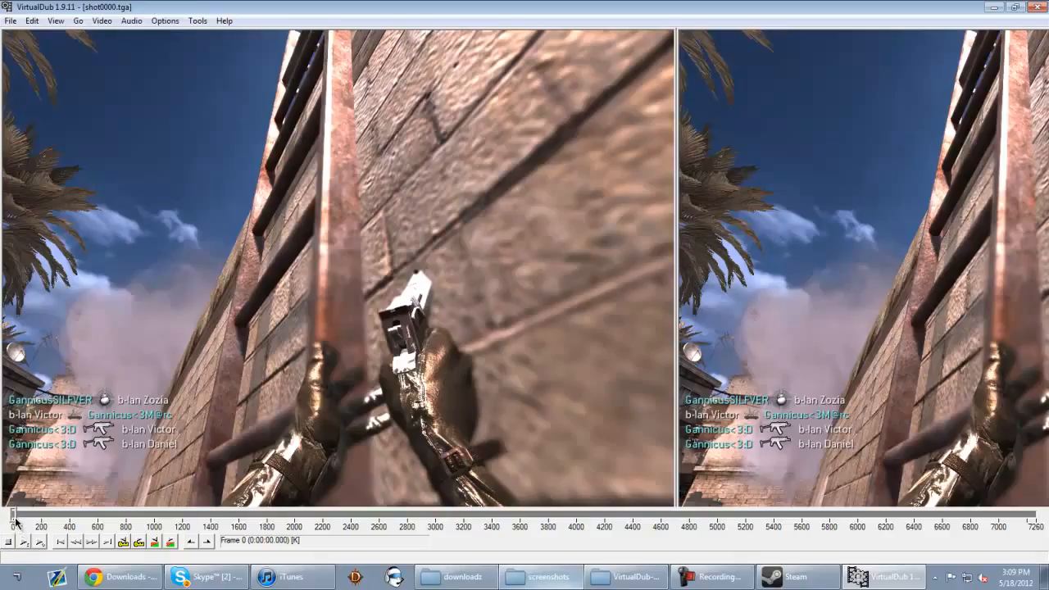
drag(13, 521, 131, 514)
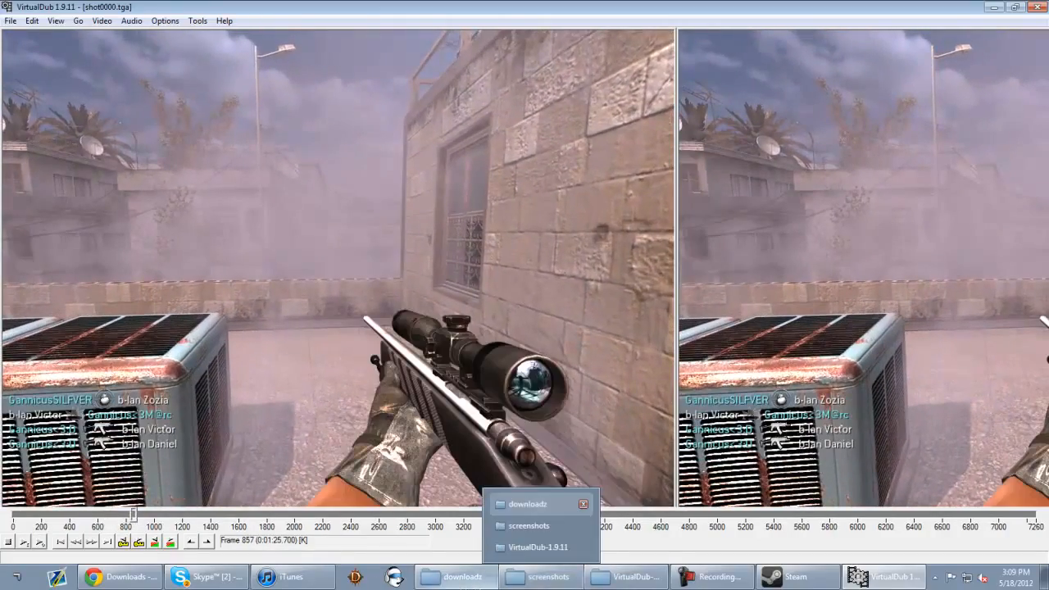
Examine the screenshots folder from first to last file, selecting all captured frames and clearing the selection again.
click(548, 577)
click(297, 22)
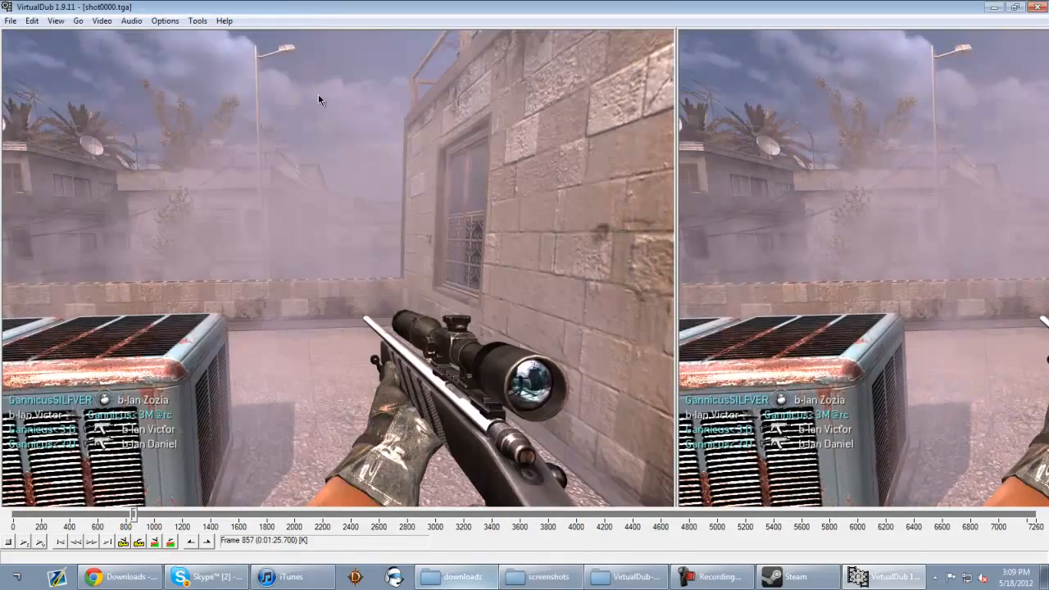
click(535, 583)
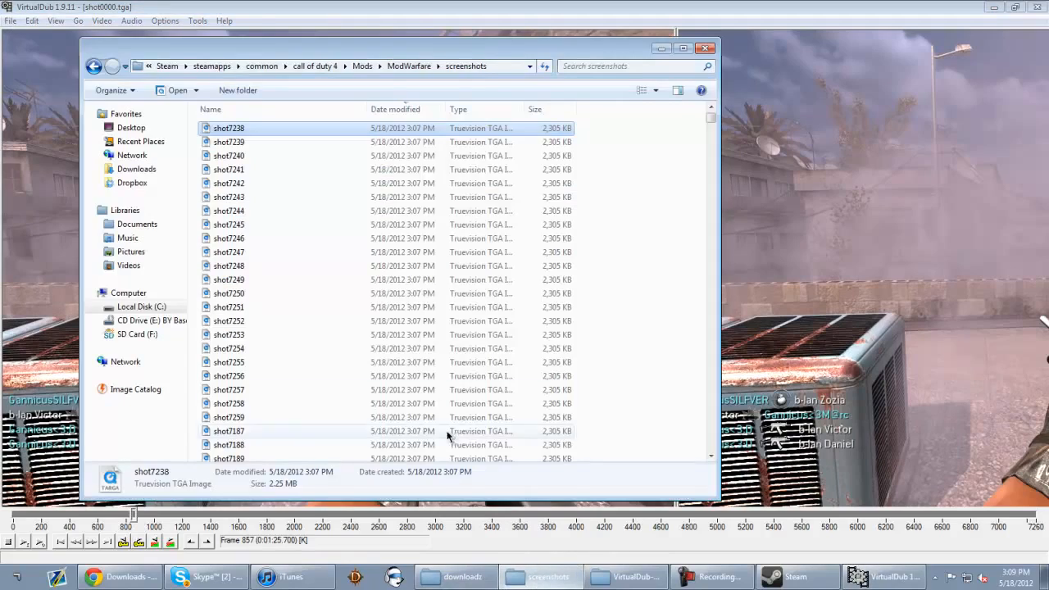
drag(715, 117, 709, 457)
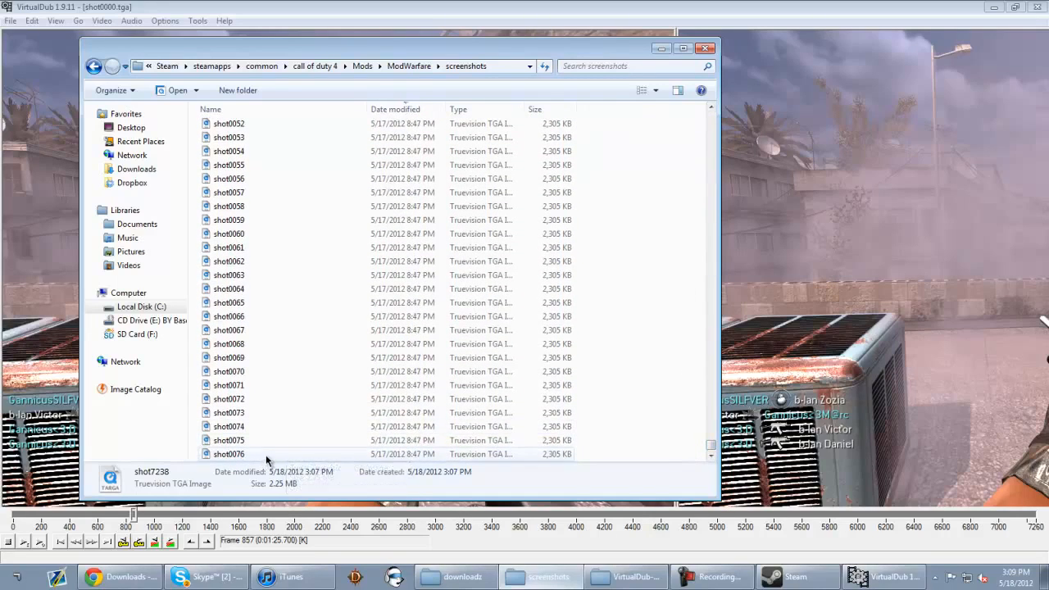
key(ctrl+a)
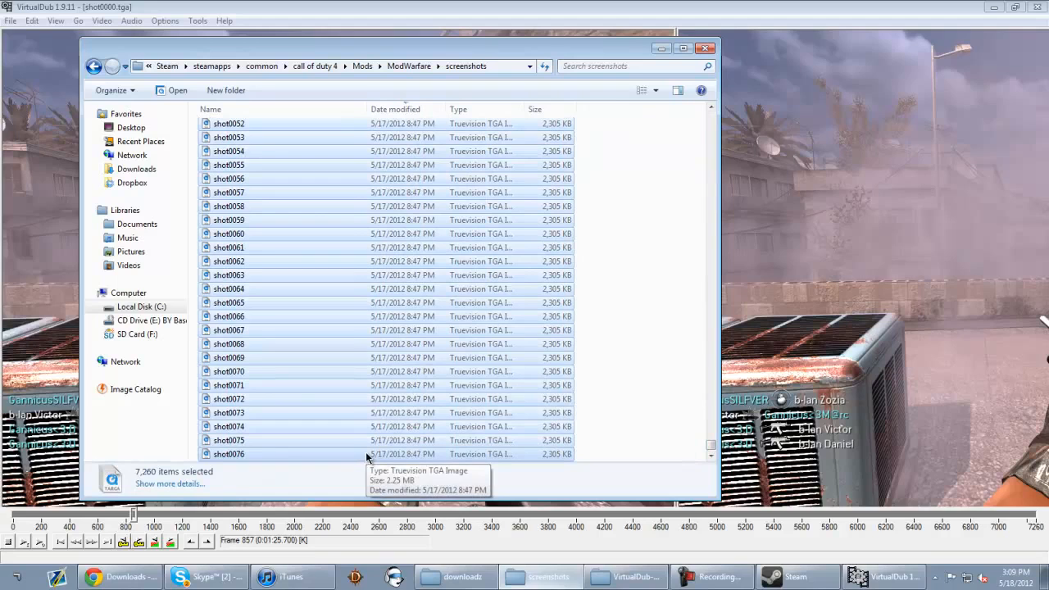
click(669, 280)
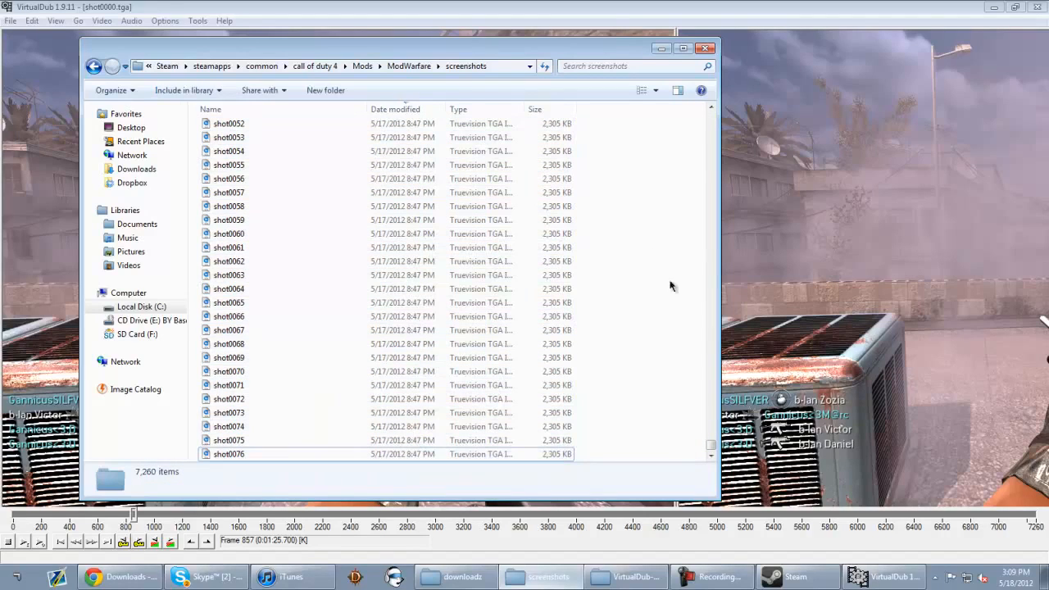
scroll(714, 450, down, 15)
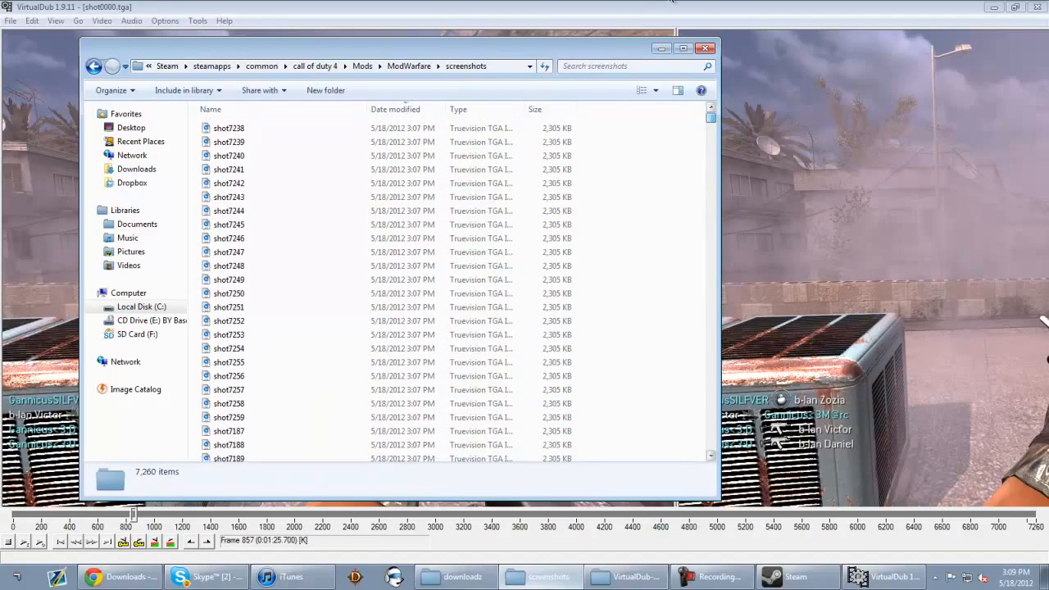
Return to VirtualDub and scrub the footage forward to about frame 5891, then back to about frame 1919.
click(203, 505)
drag(136, 519, 723, 508)
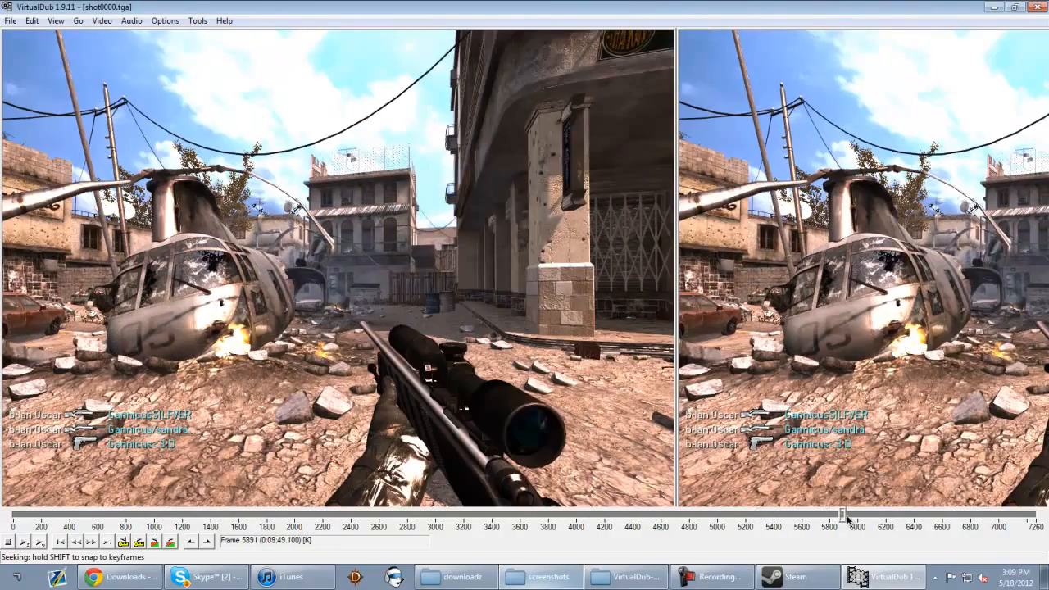
drag(848, 517, 283, 519)
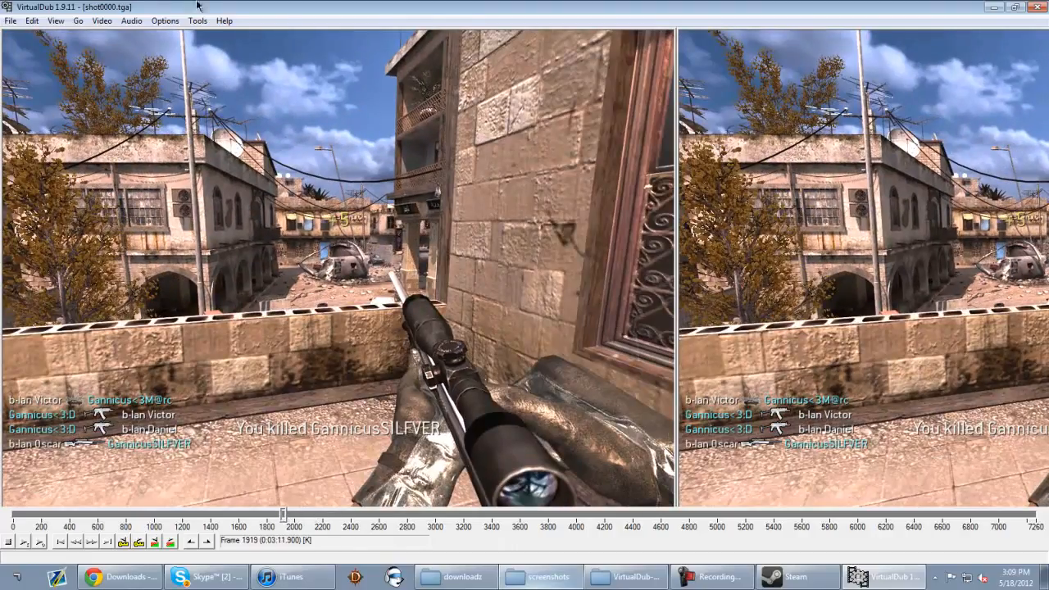
Change the video's source frame rate to 300 fps, preview the input and move on to about frame 2058.
click(114, 22)
click(123, 51)
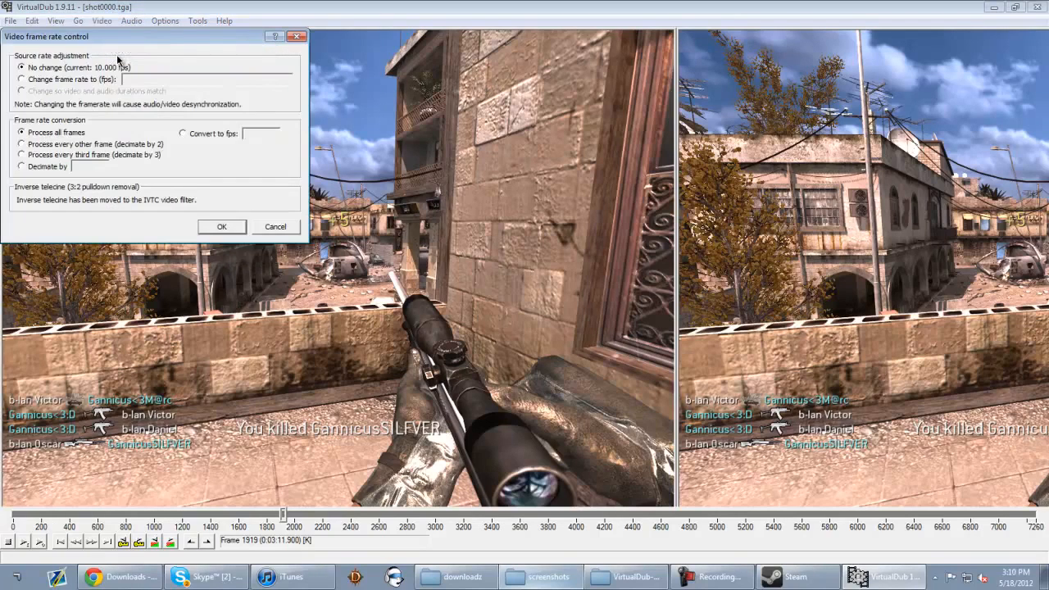
click(35, 80)
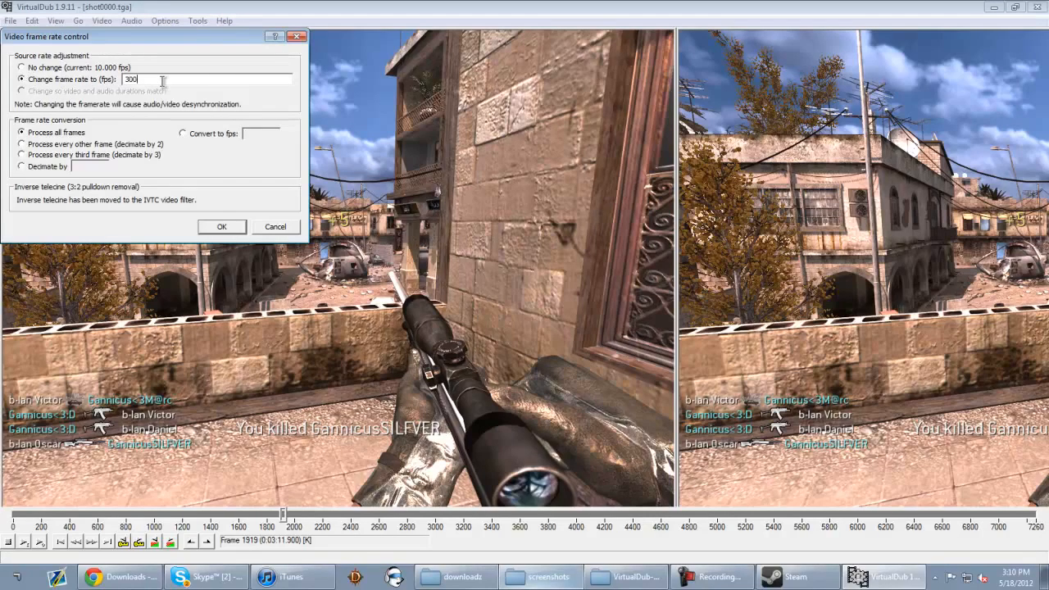
click(219, 228)
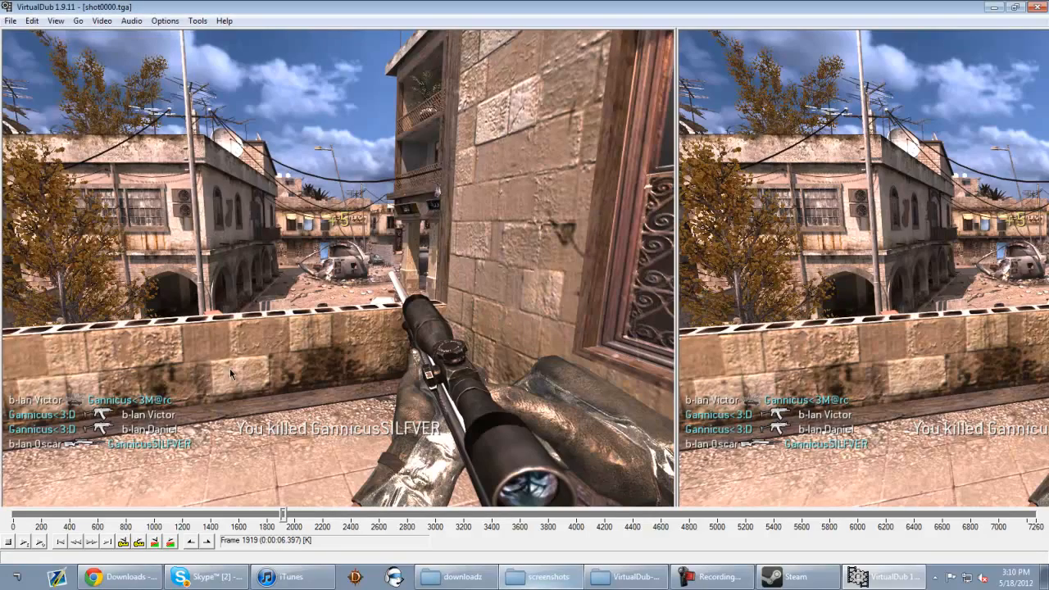
key(space)
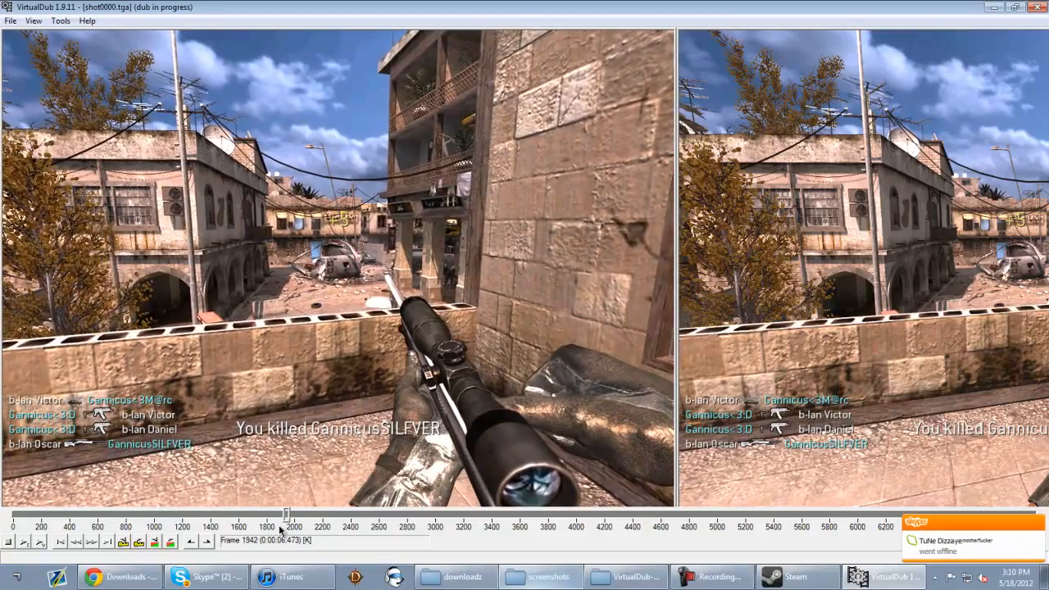
mouse_move(287, 515)
mouse_down()
mouse_move(335, 516)
mouse_move(301, 516)
mouse_up()
click(12, 23)
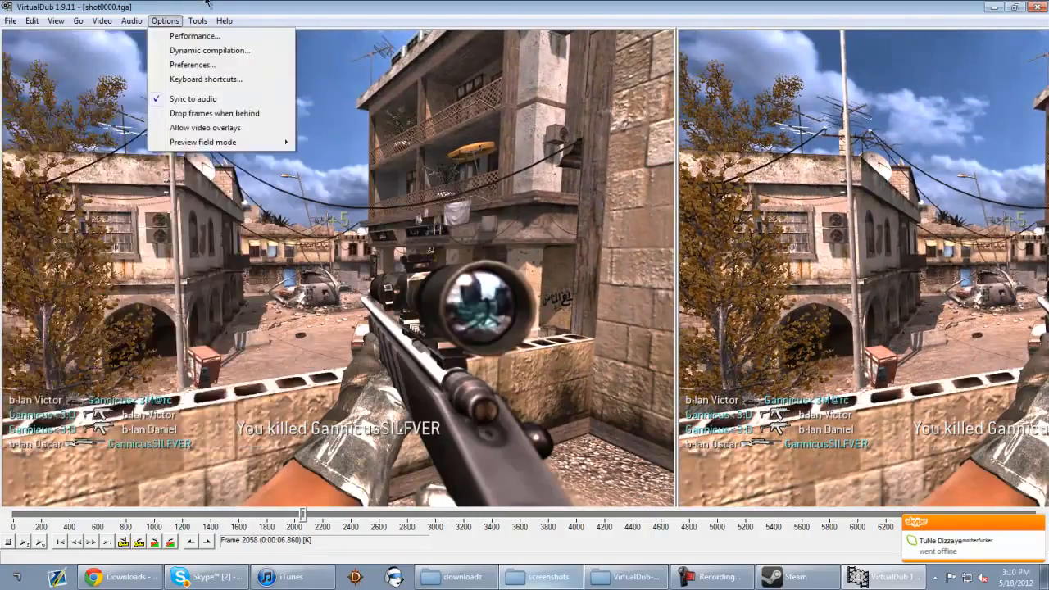
click(243, 9)
click(14, 20)
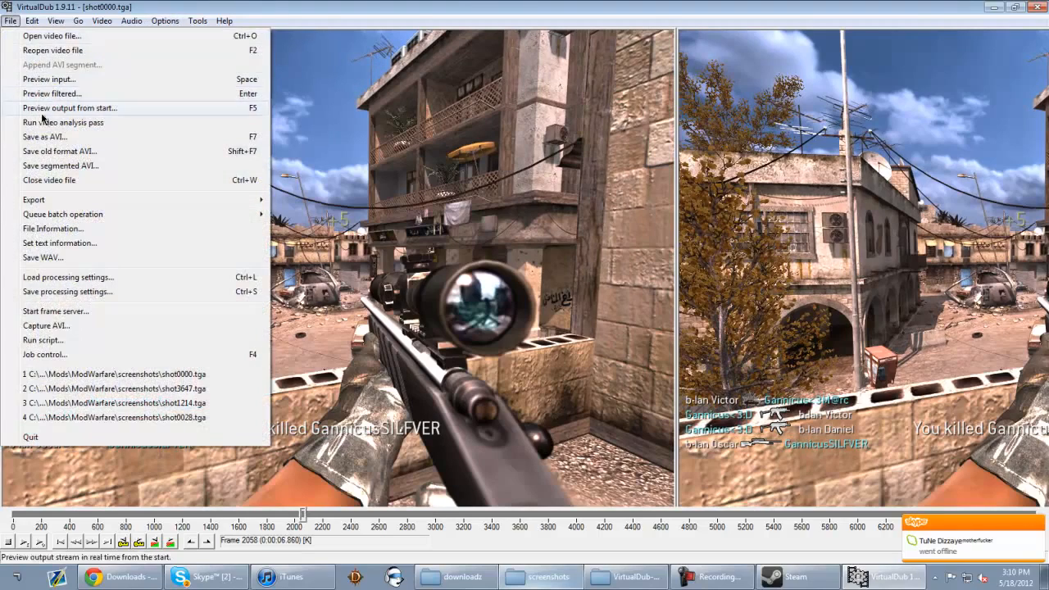
click(49, 136)
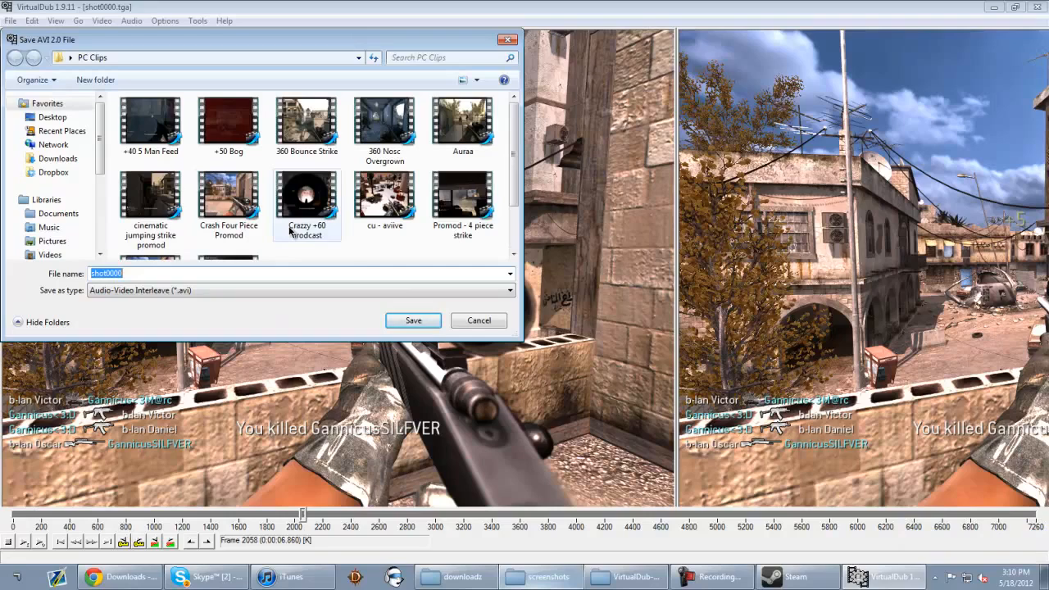
text(hahaha)
click(478, 322)
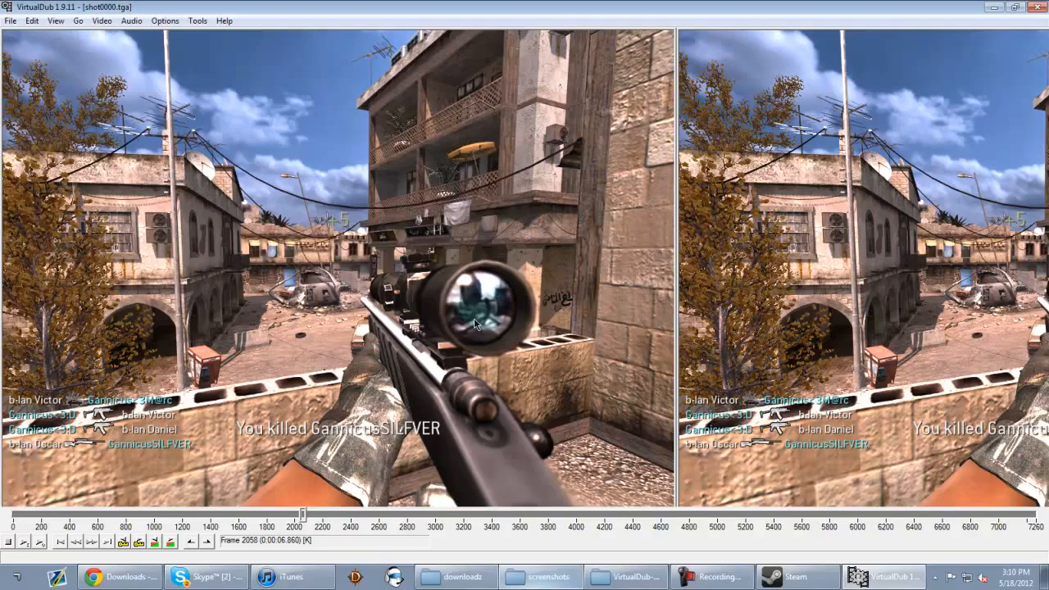
Minimize VirtualDub and the open folder windows to reach the desktop.
click(993, 6)
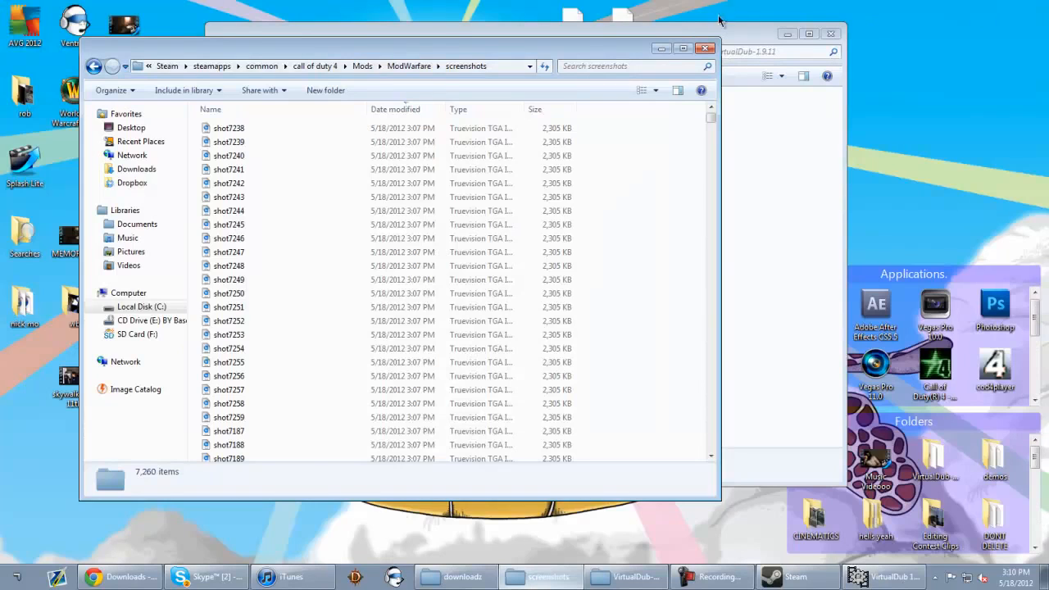
click(737, 36)
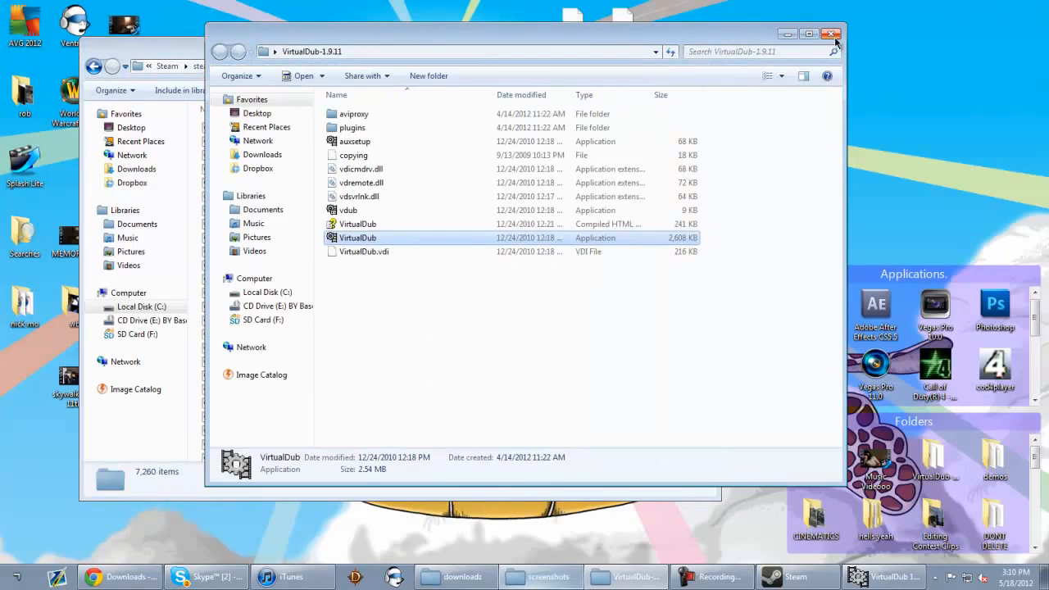
drag(172, 42, 318, 65)
click(208, 576)
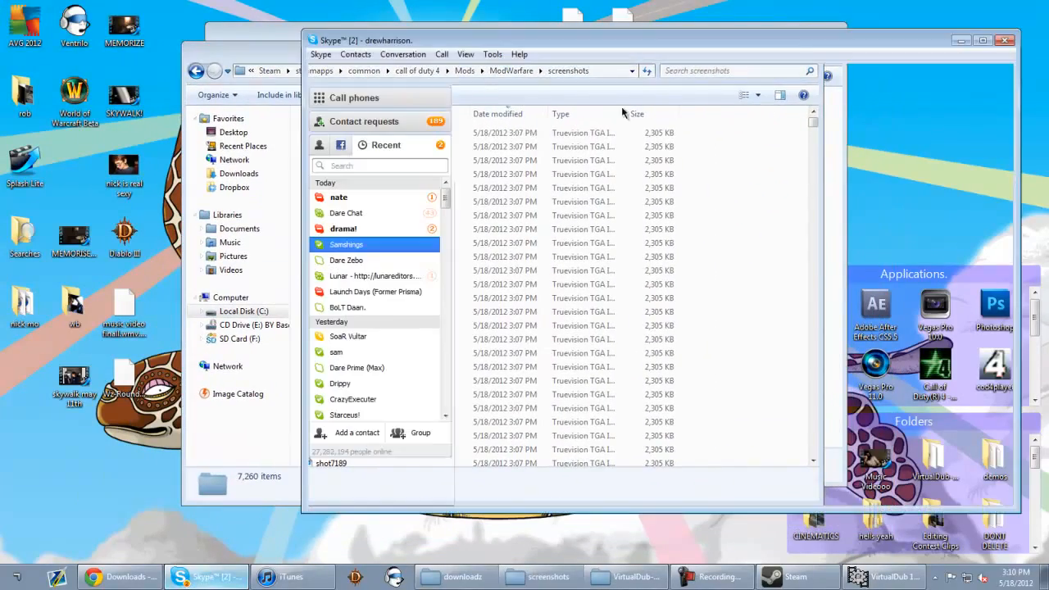
click(955, 41)
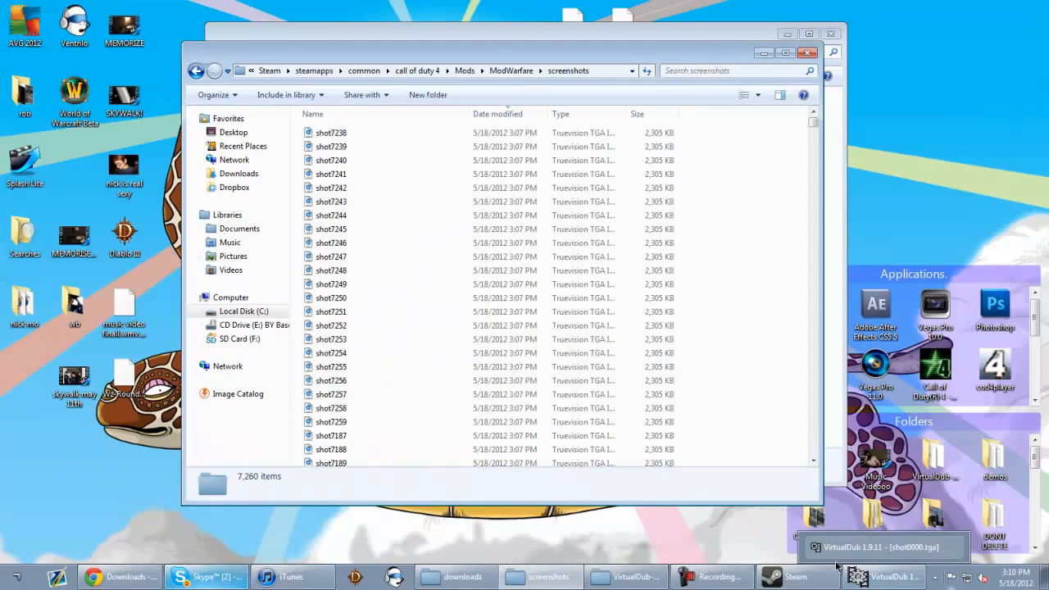
click(721, 576)
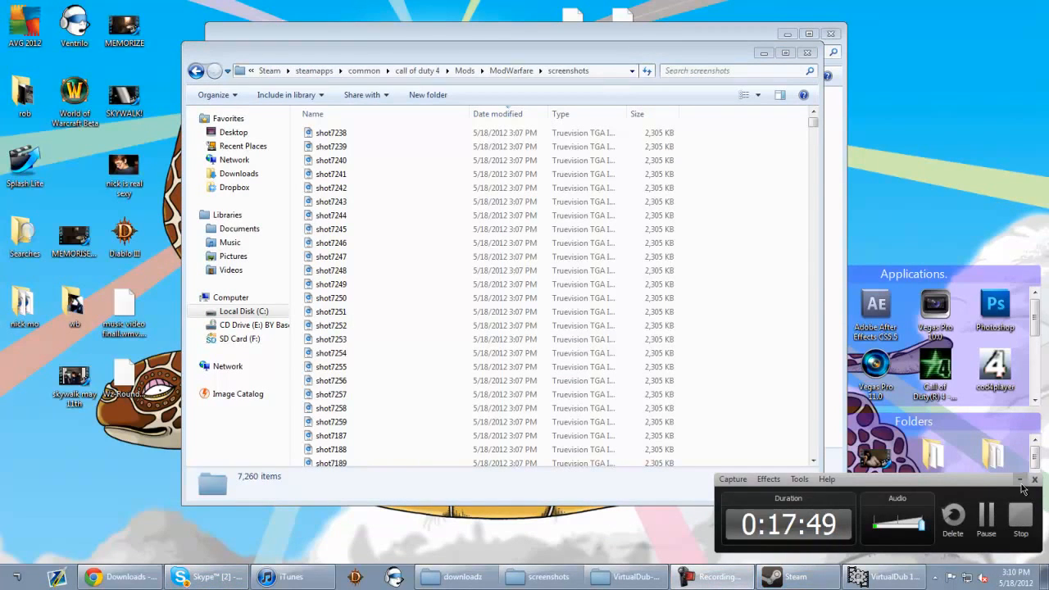
click(1020, 480)
click(738, 34)
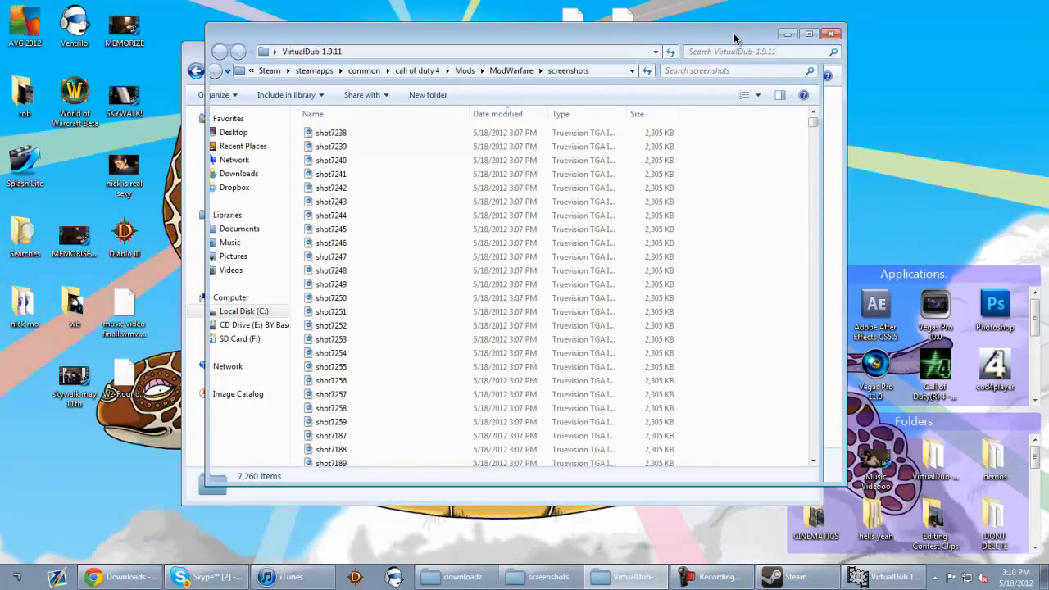
click(785, 35)
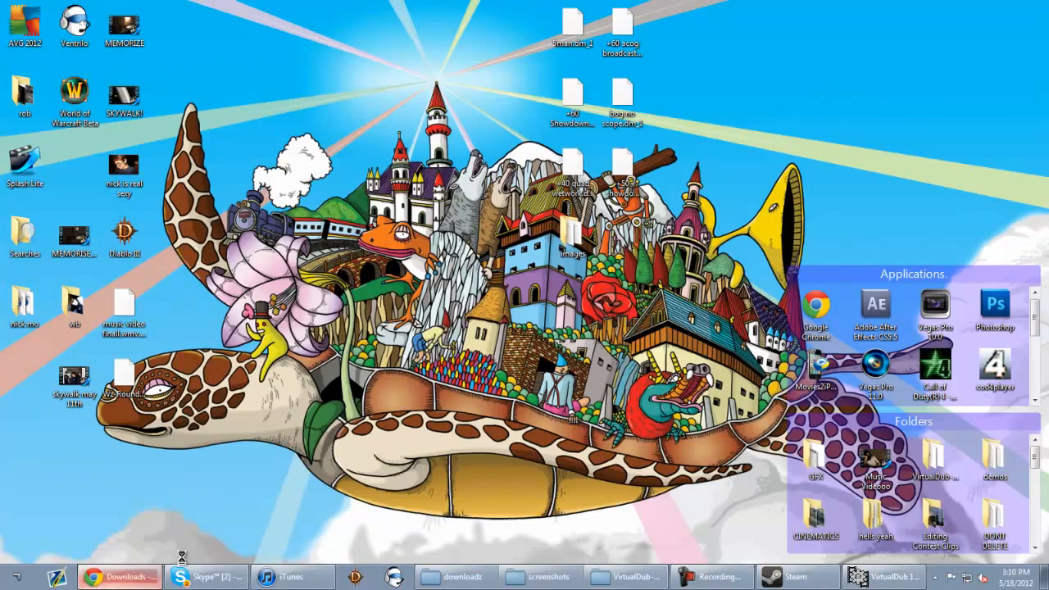
click(120, 576)
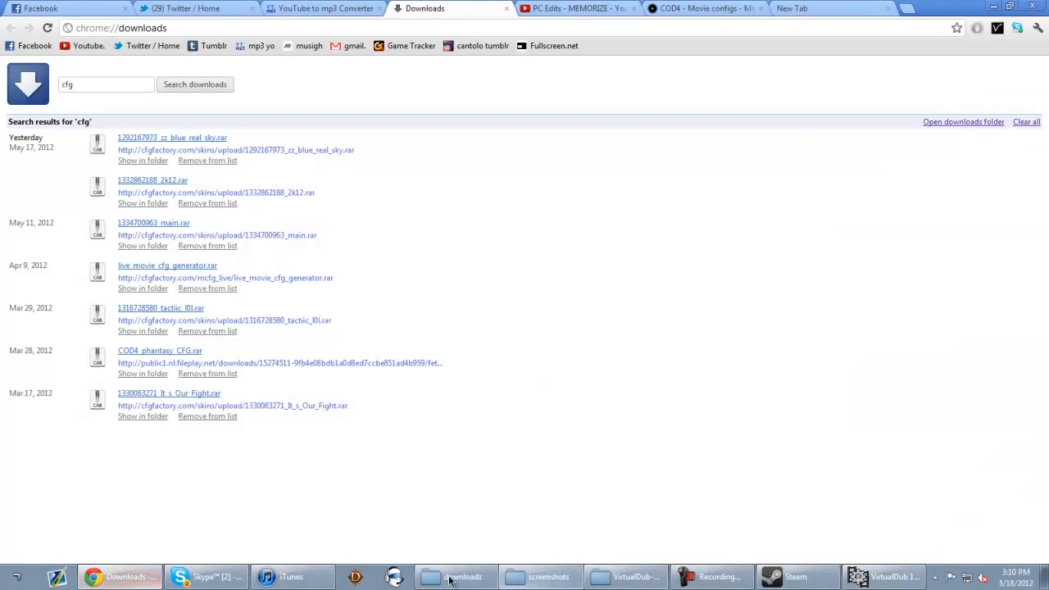
click(17, 576)
click(17, 576)
click(627, 576)
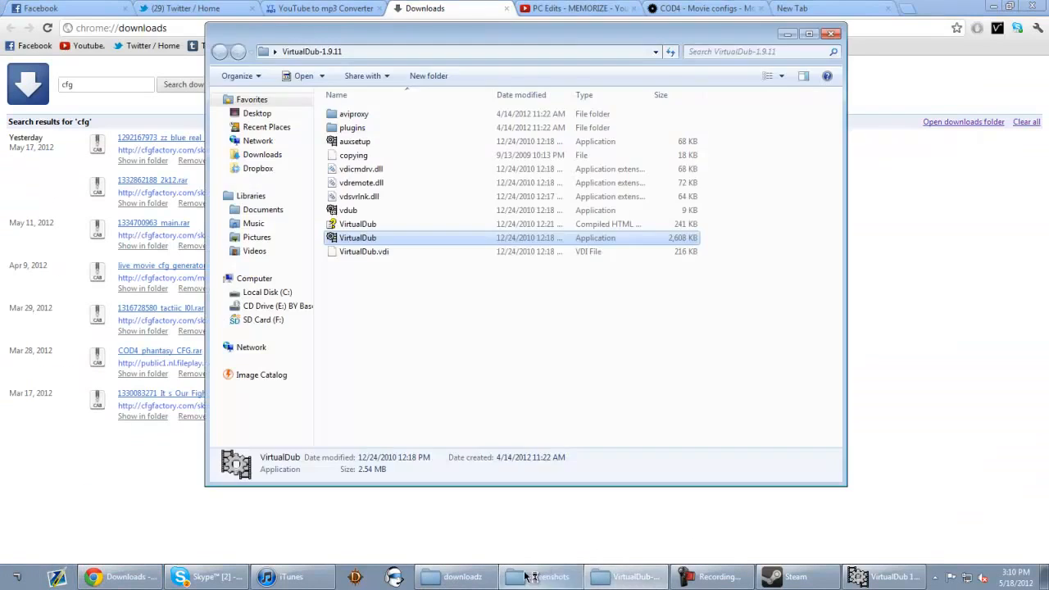
Select all captured shot images in the screenshots folder and send them to the Recycle Bin.
click(529, 576)
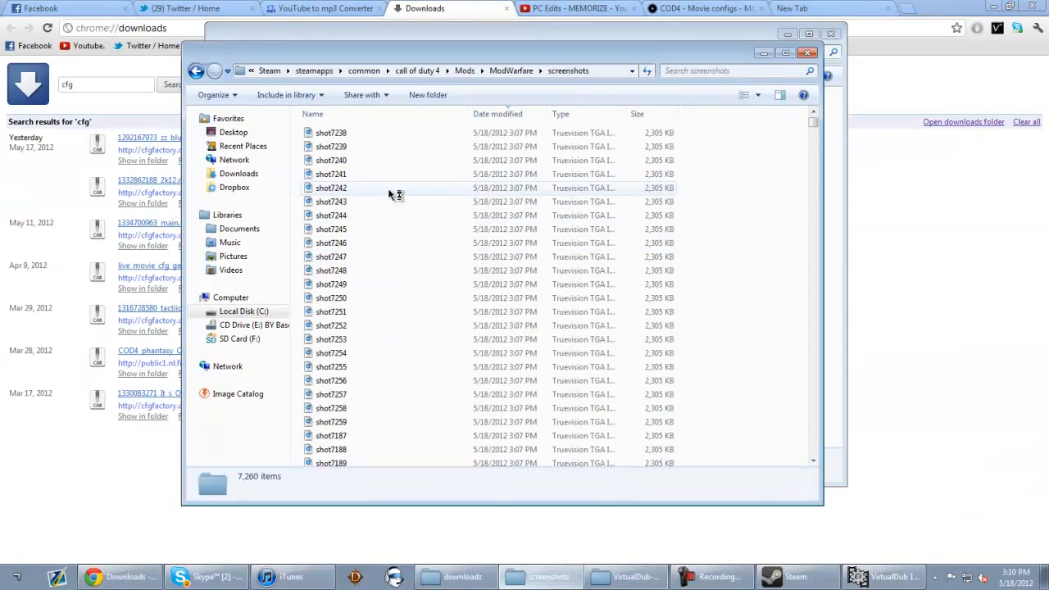
click(544, 136)
drag(812, 123, 799, 457)
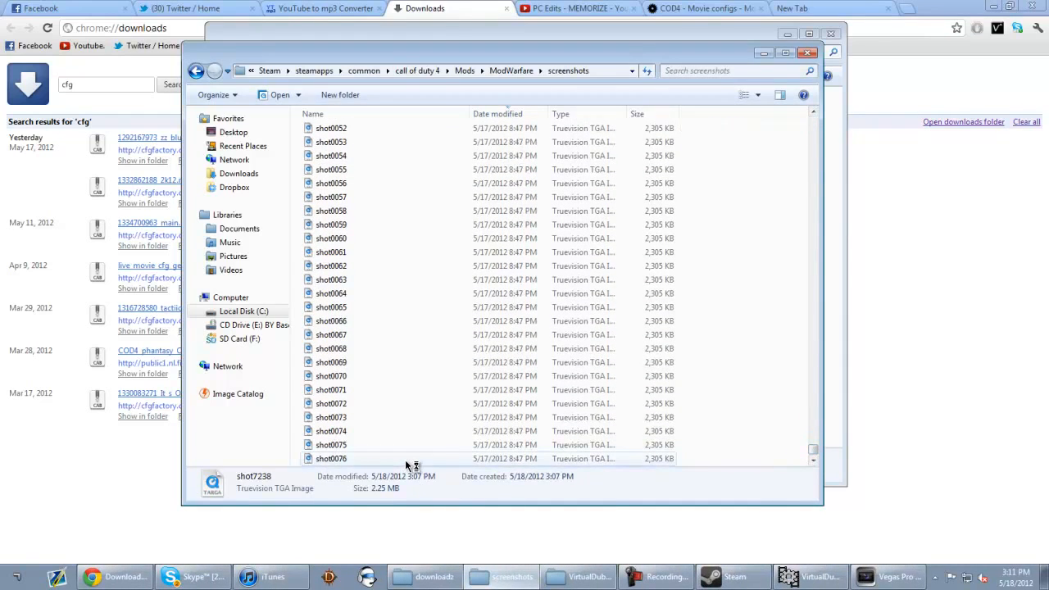
key(ctrl+a)
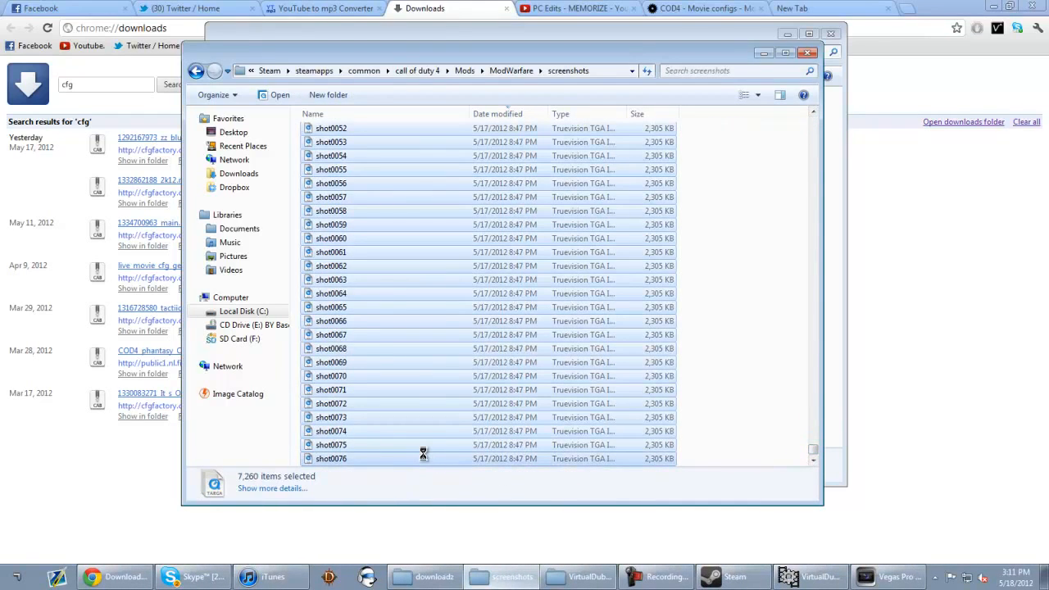
key(Delete)
key(Return)
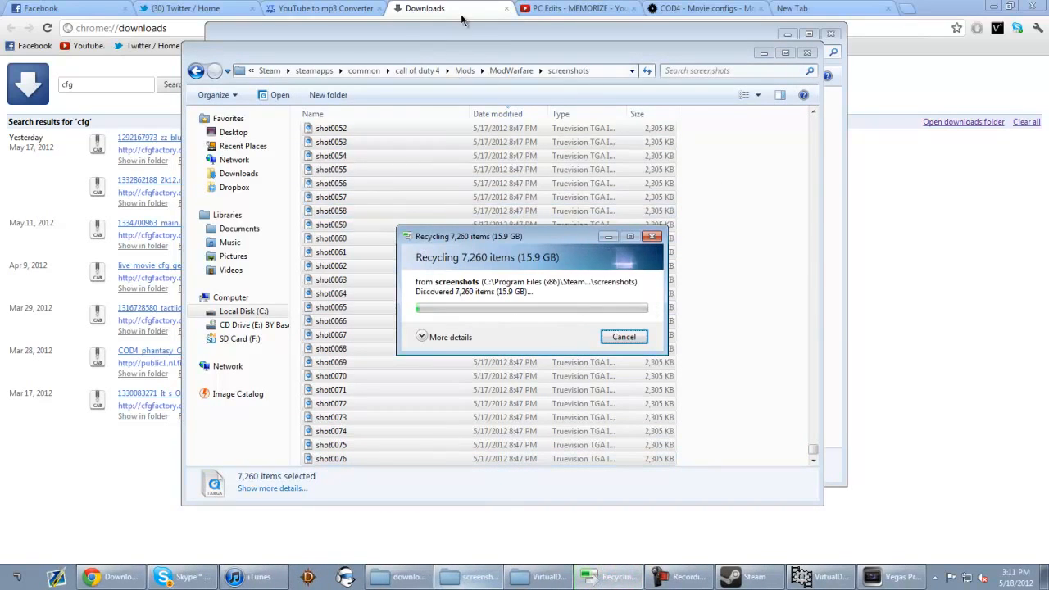
Switch to Vegas Pro and preview the gameplay clip on the video track from about 00:00:20.08 to 00:00:23.09.
click(428, 25)
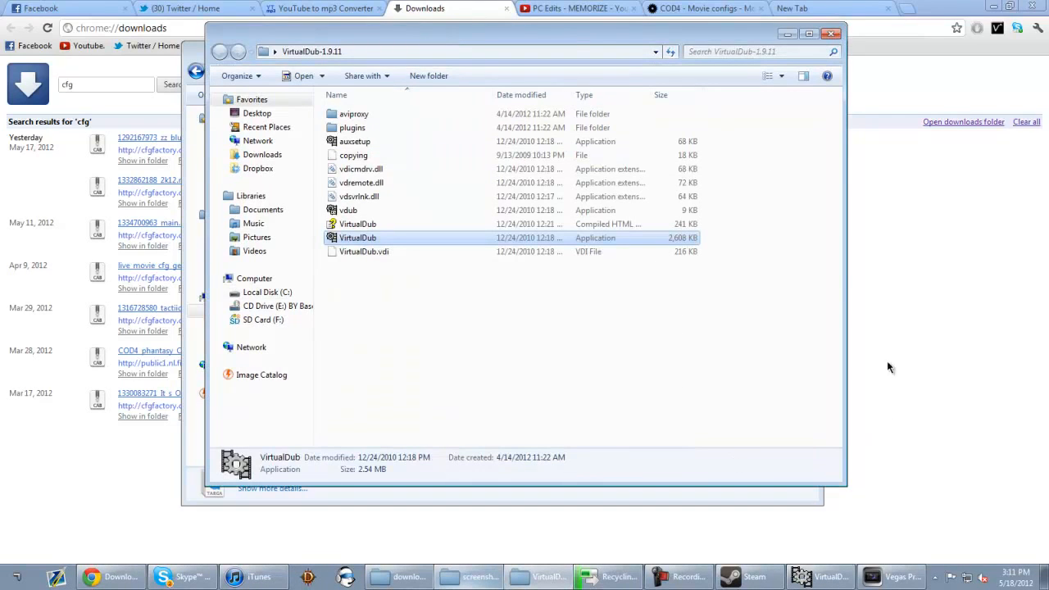
drag(539, 45, 592, 222)
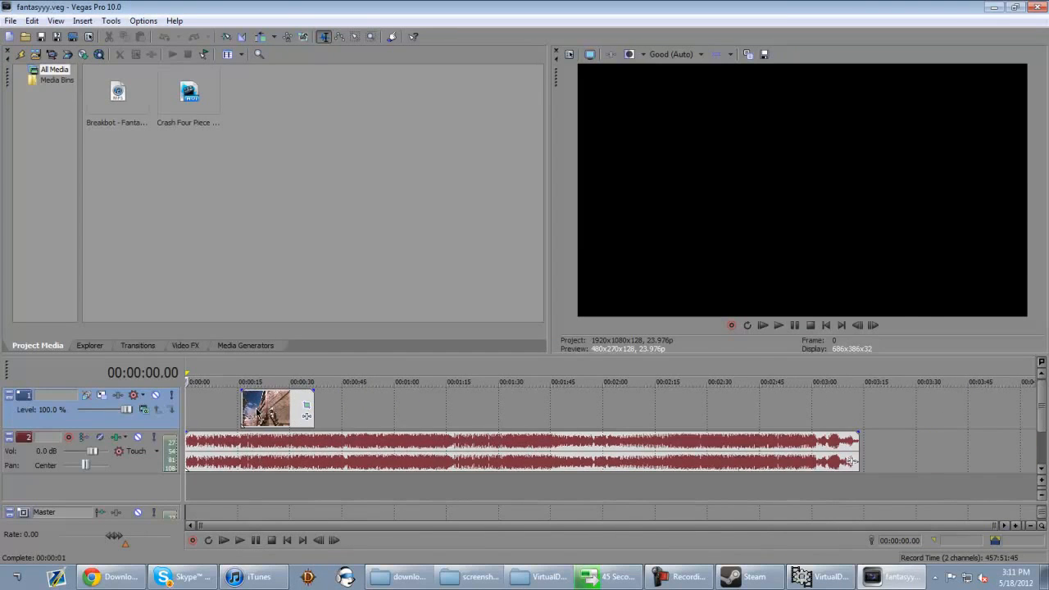
click(257, 409)
scroll(436, 407, up, 2)
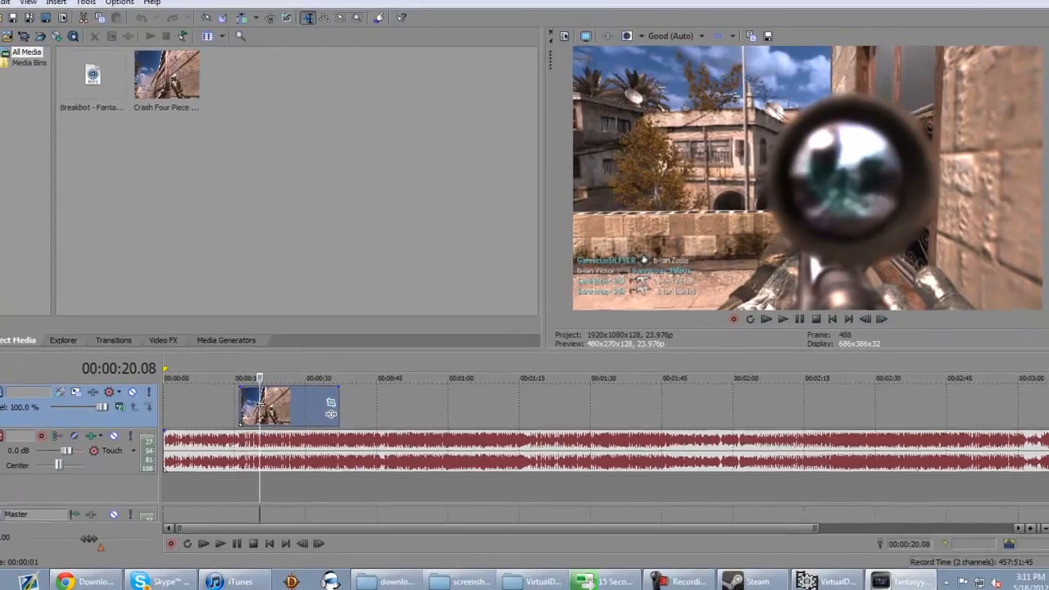
key(space)
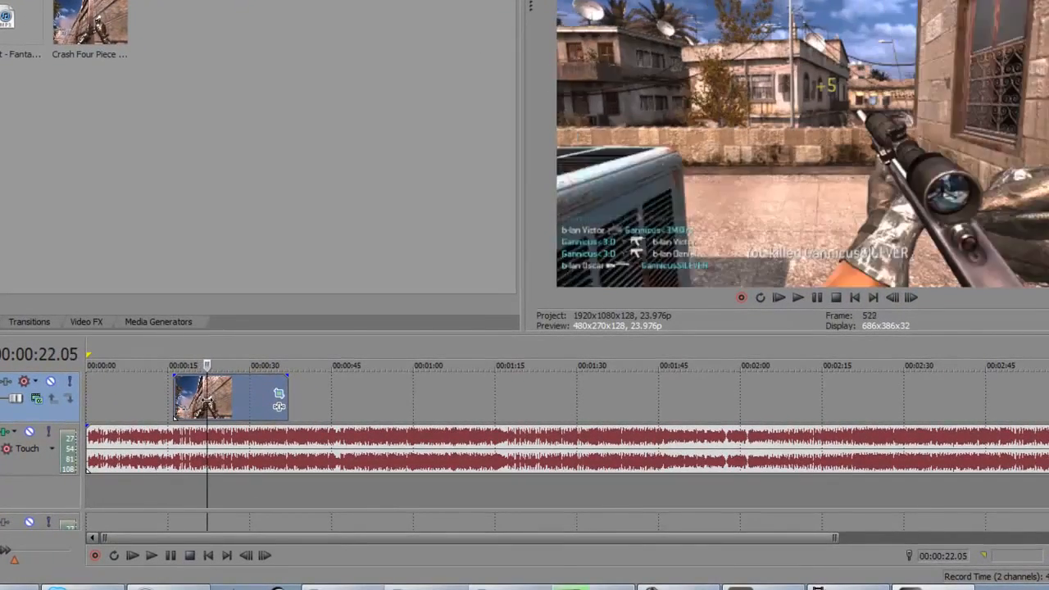
key(Return)
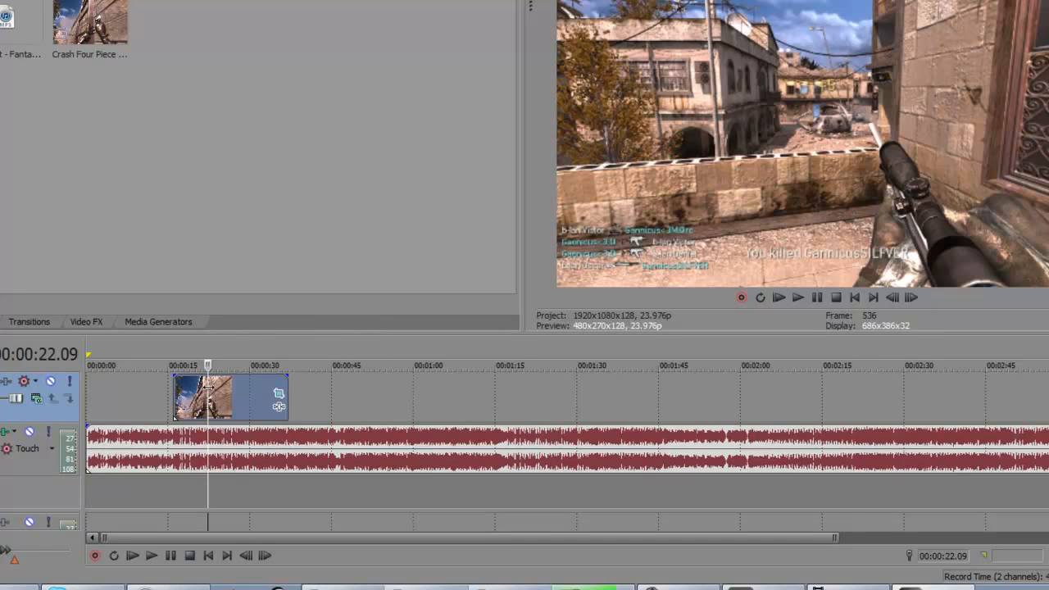
mouse_move(208, 385)
mouse_down()
mouse_move(225, 378)
mouse_move(213, 379)
mouse_up()
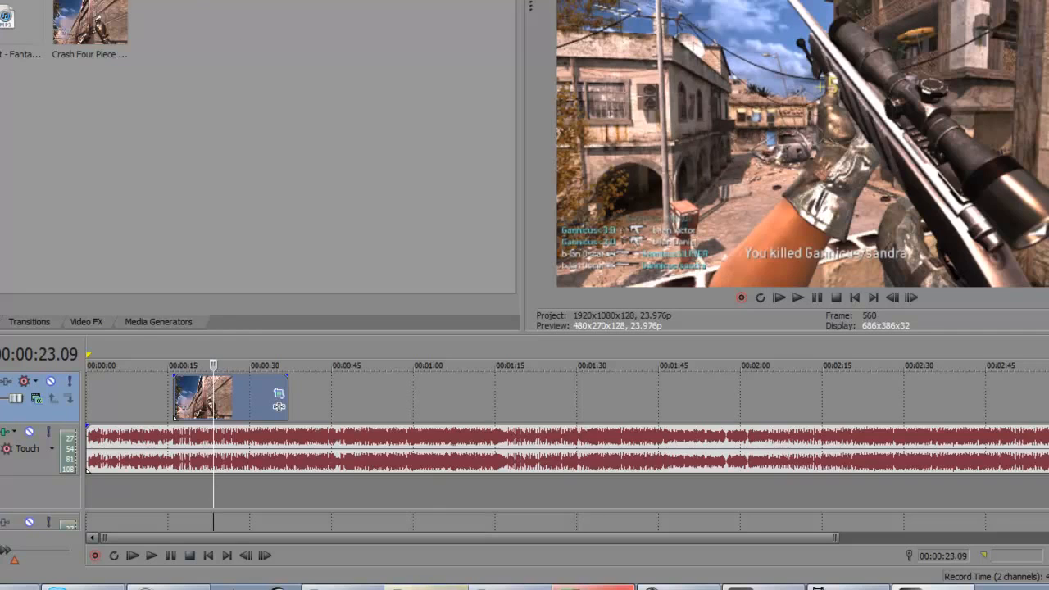
Import the video file cu - aviive from the PC Clips folder on the desktop into the project media.
key(alt+f)
mouse_move(123, 84)
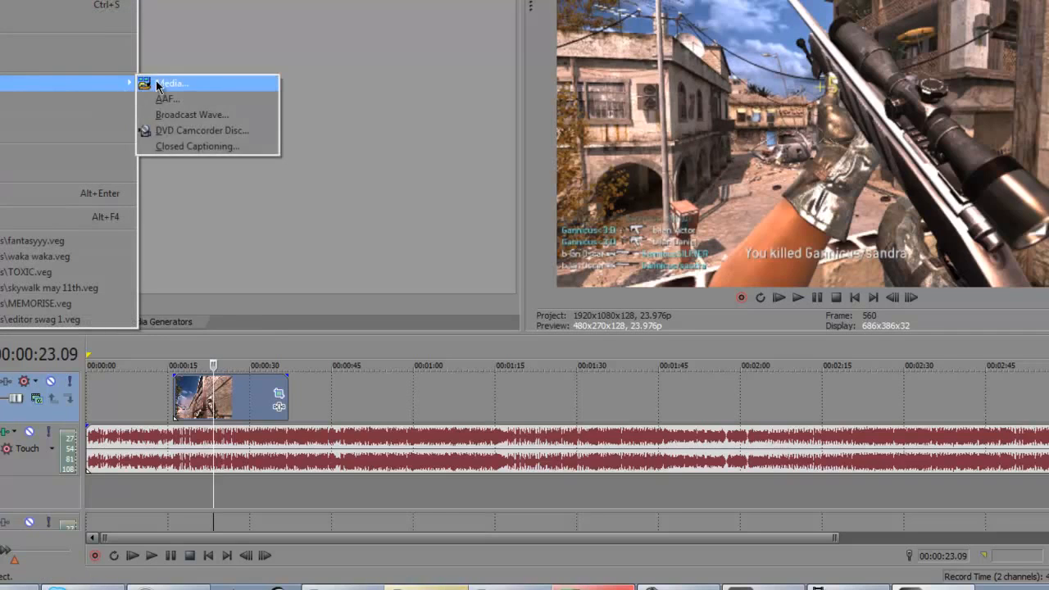
click(168, 83)
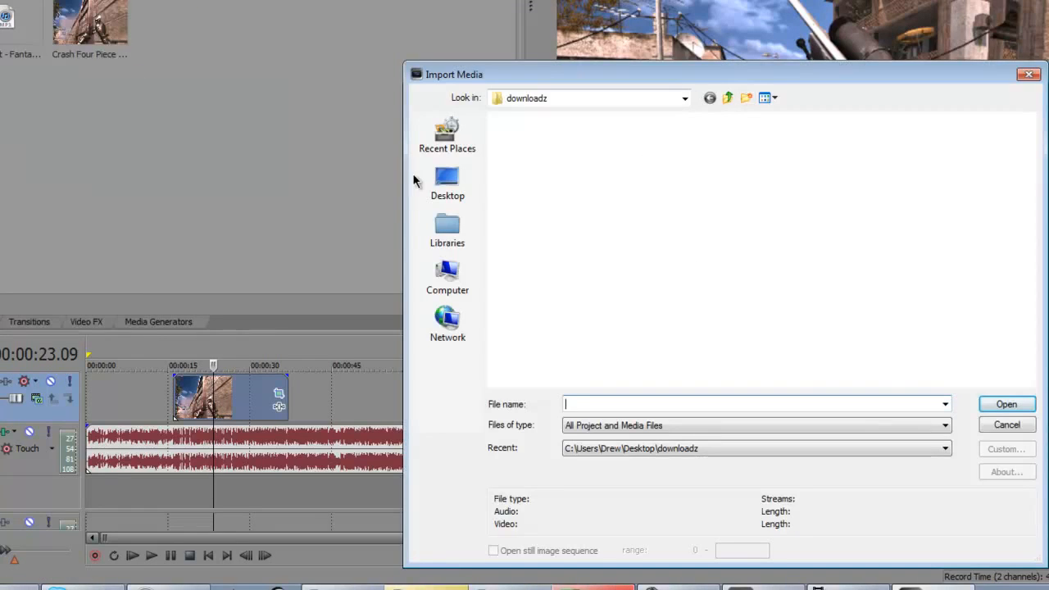
click(448, 181)
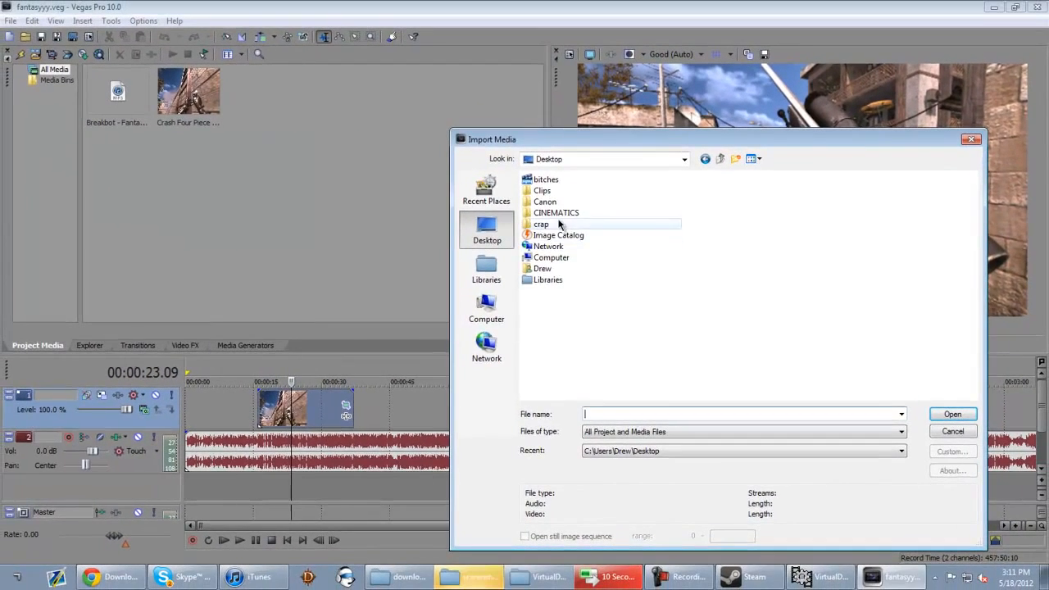
double_click(549, 303)
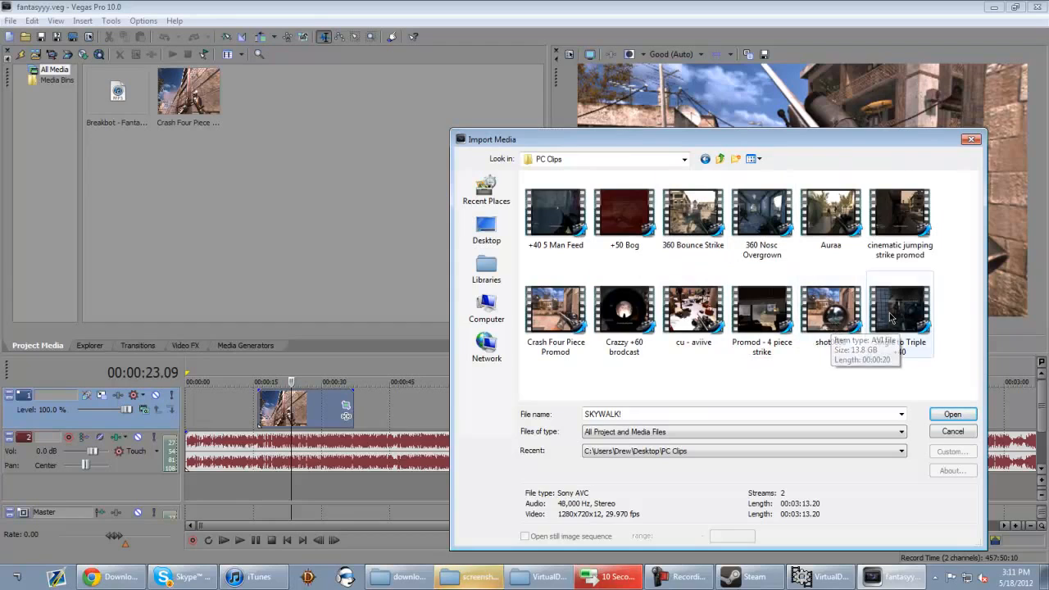
click(830, 311)
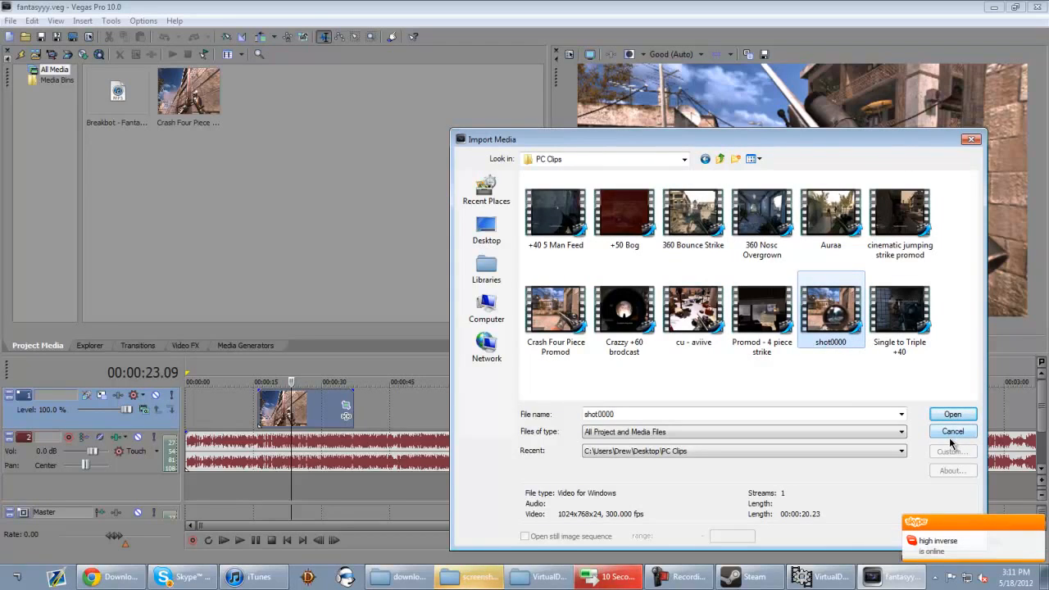
click(762, 312)
click(693, 311)
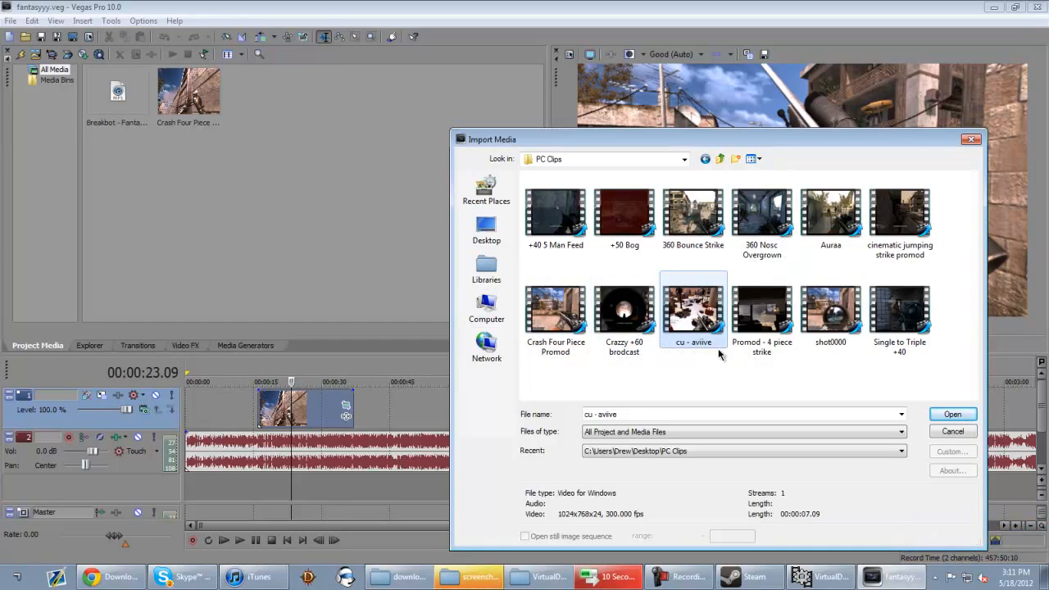
click(953, 414)
Place the cu - aviive clip on the video track after the first gameplay clip and compare frames of both clips in the preview.
drag(290, 98, 388, 409)
click(387, 416)
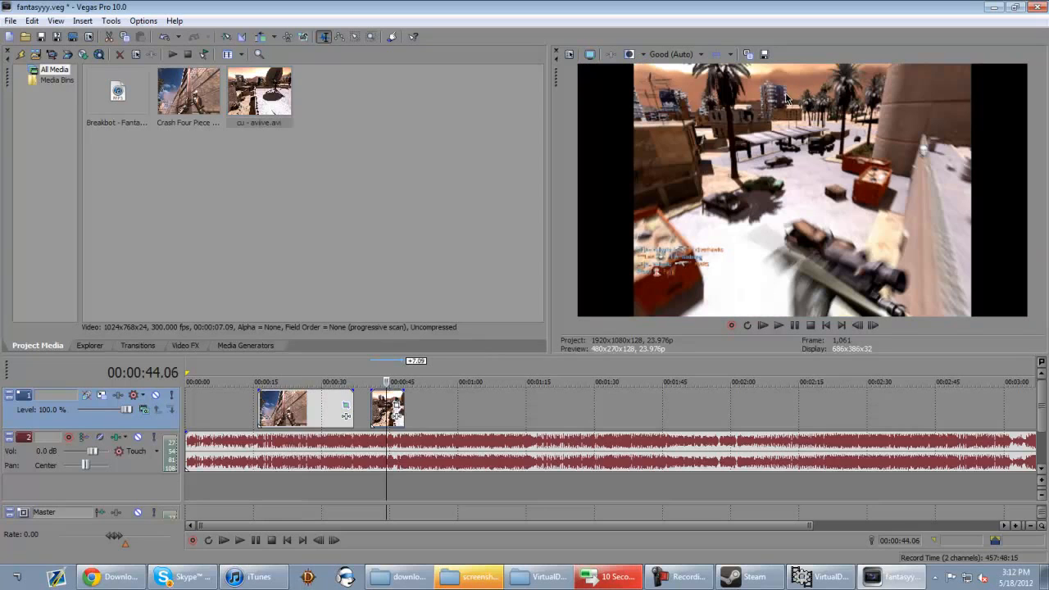
click(300, 414)
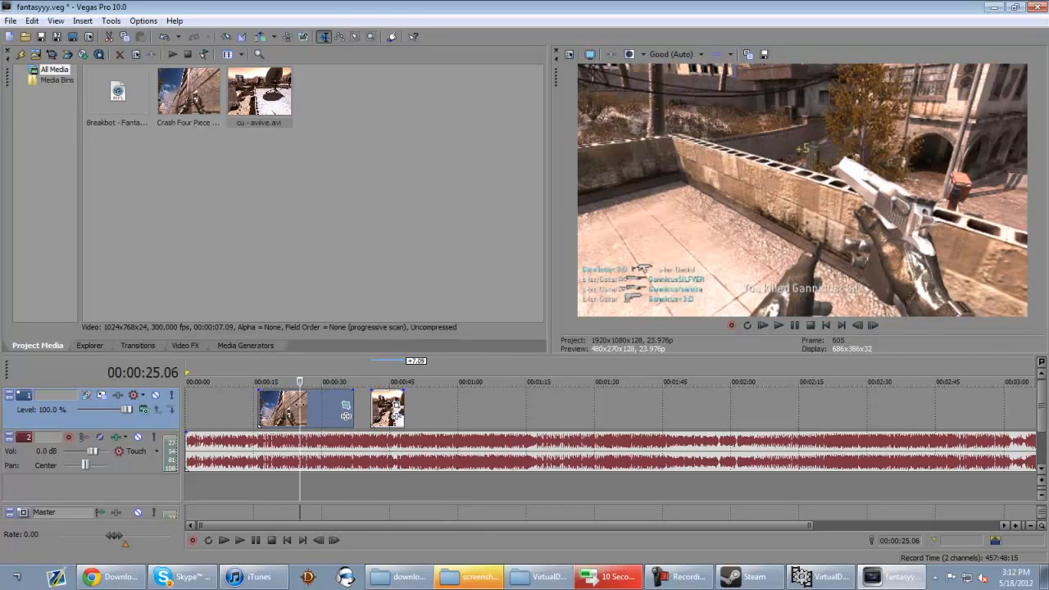
click(385, 401)
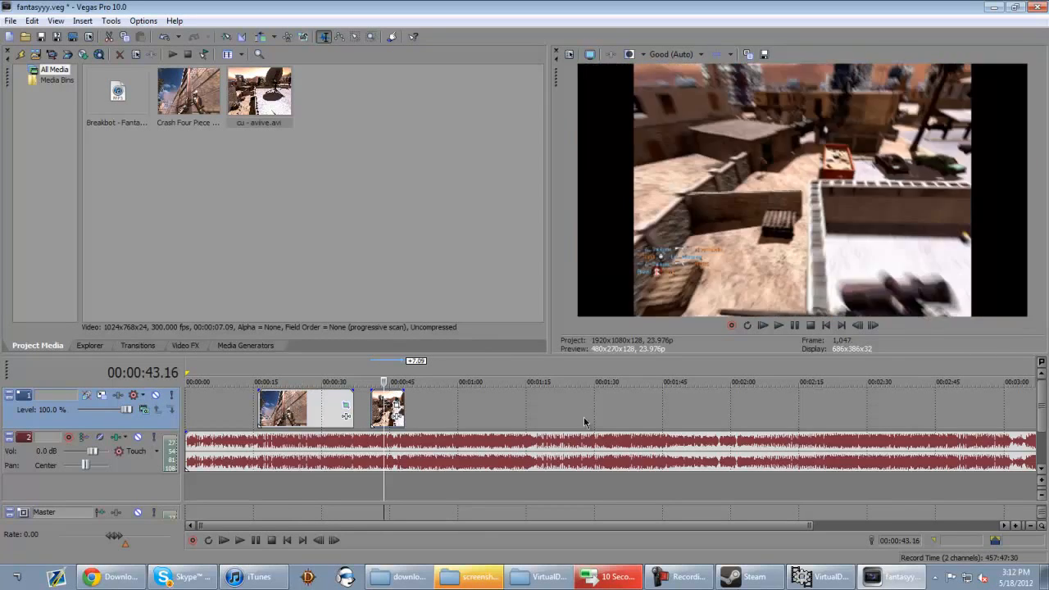
scroll(459, 401, up, 3)
scroll(525, 374, down, 3)
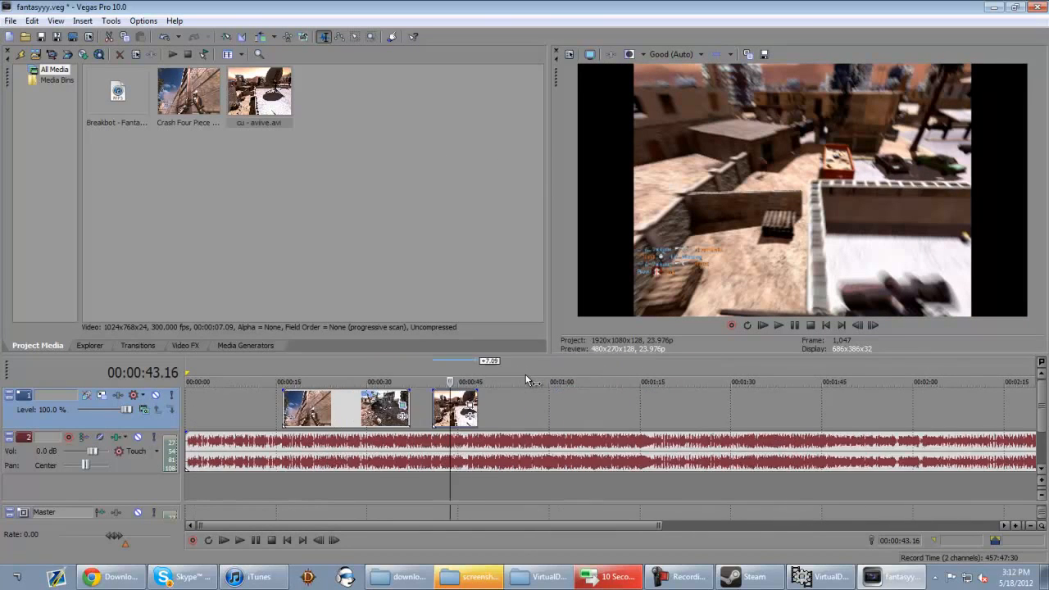
key(Page_Up)
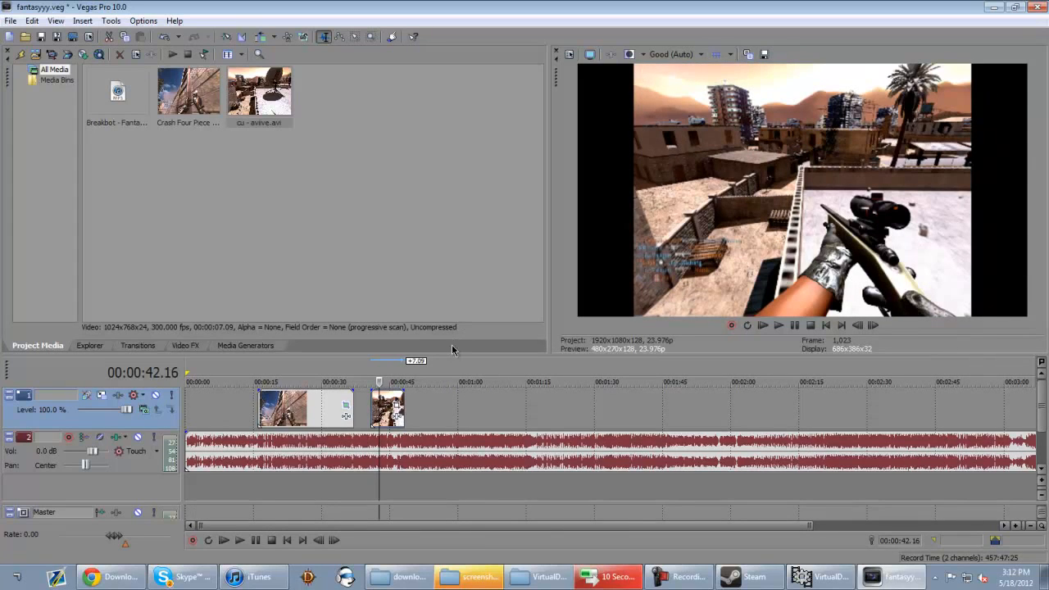
Set the cu - aviive event to Disable resample in its event properties.
right_click(385, 400)
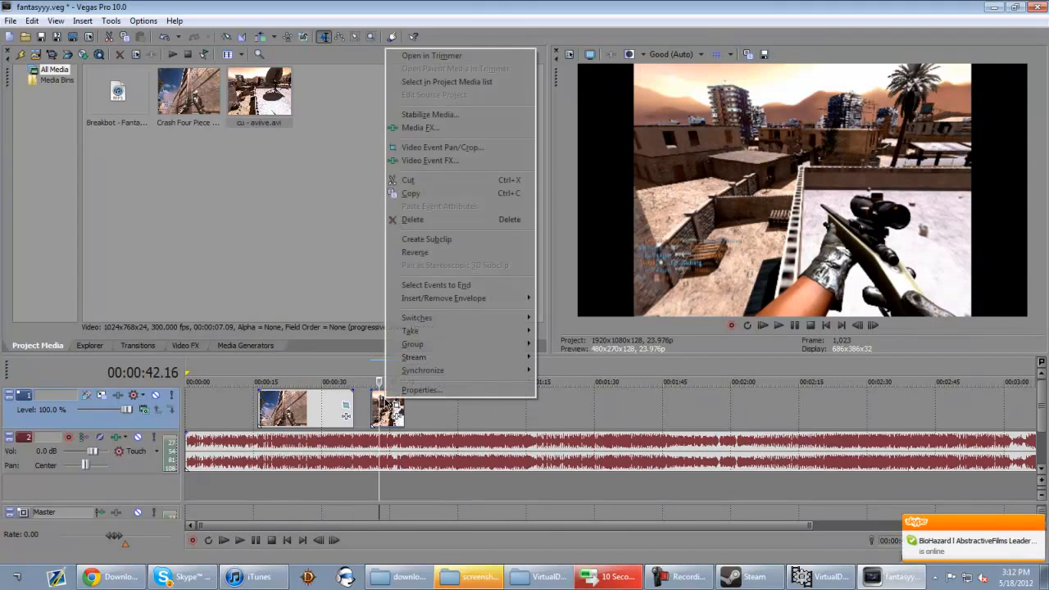
click(416, 391)
click(454, 238)
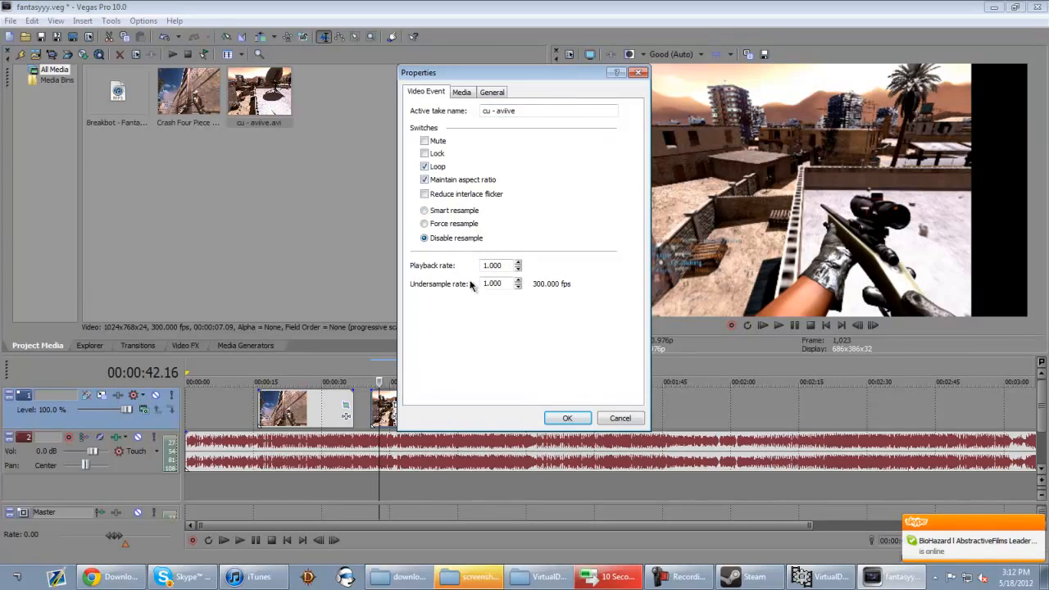
click(565, 418)
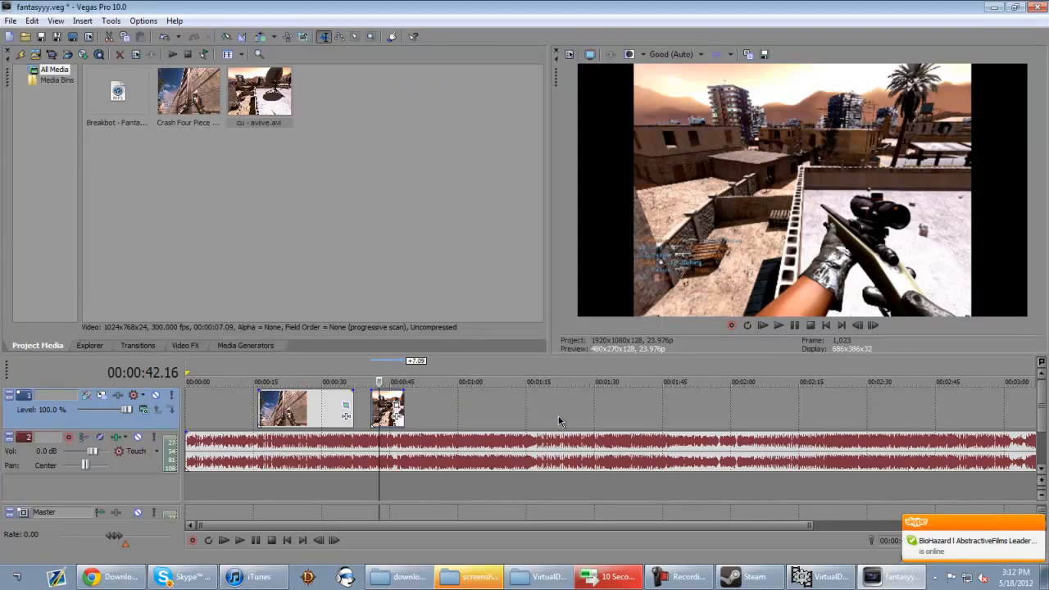
Crop the cu - aviive event with the 16:9 Widescreen TV aspect ratio preset in Event Pan/Crop.
click(397, 408)
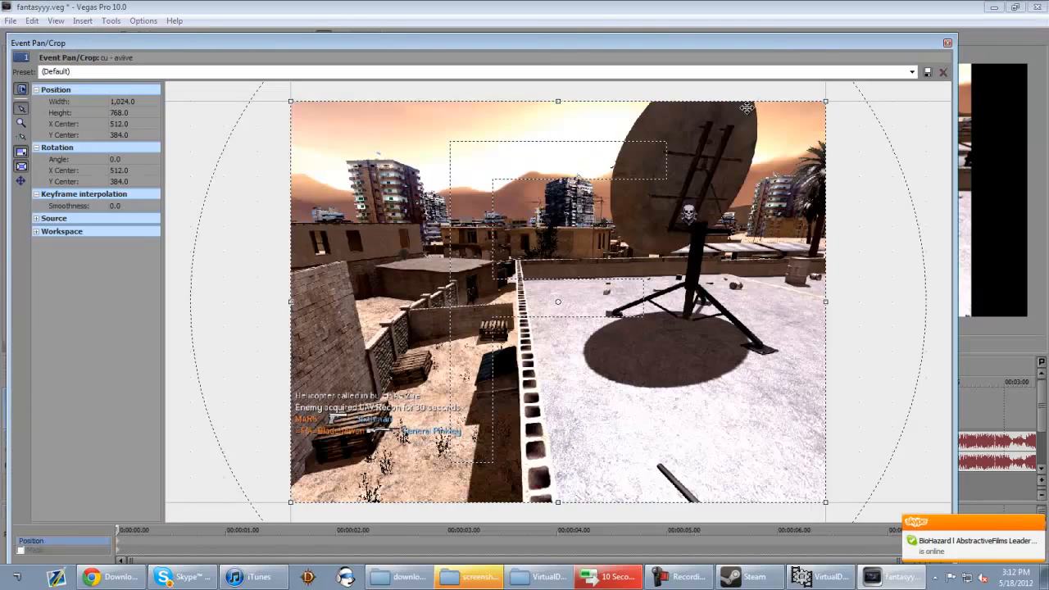
click(911, 72)
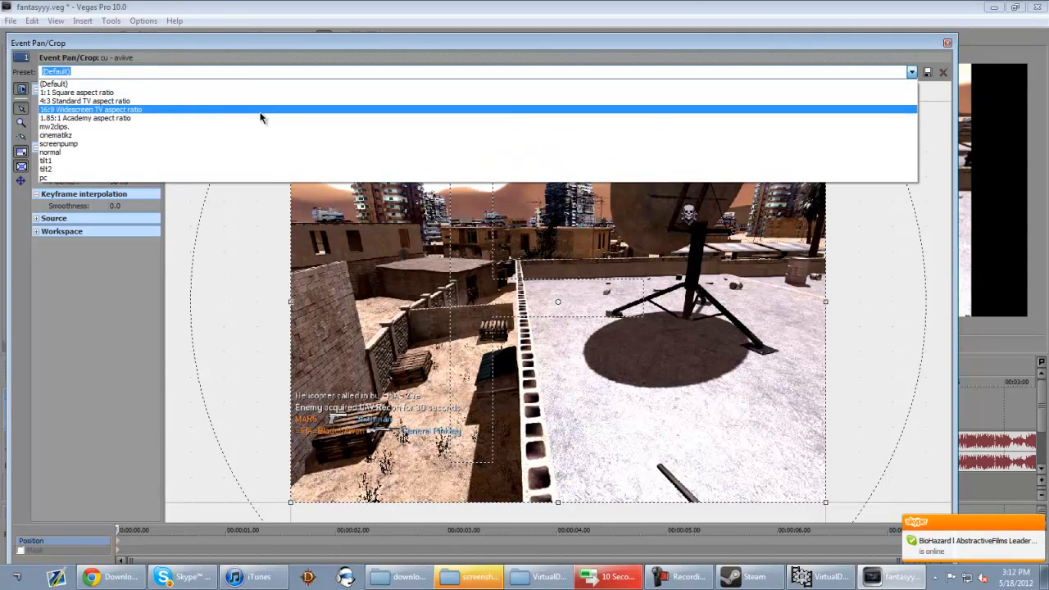
click(262, 110)
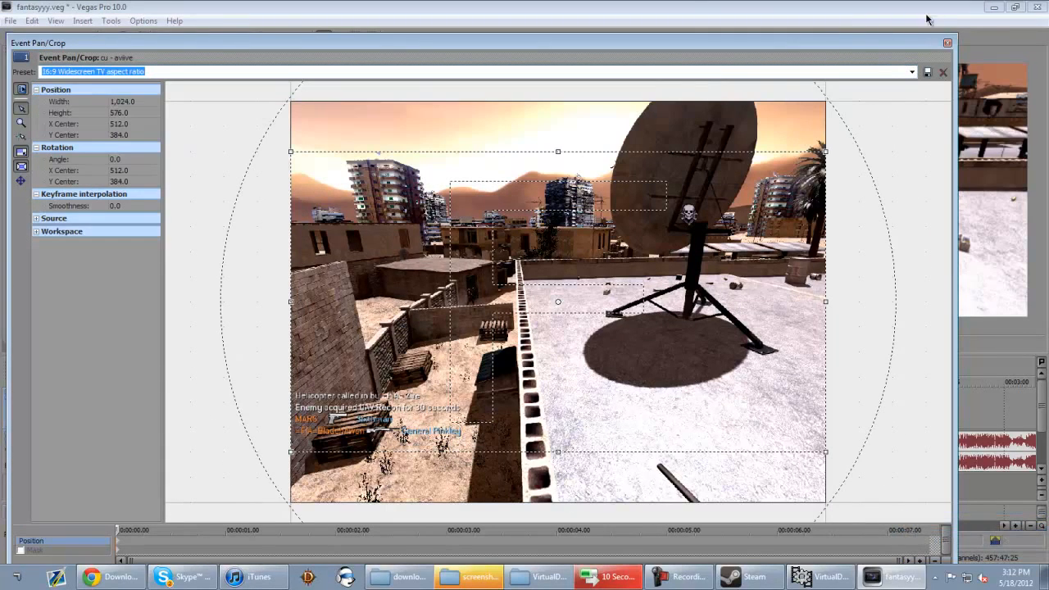
click(912, 72)
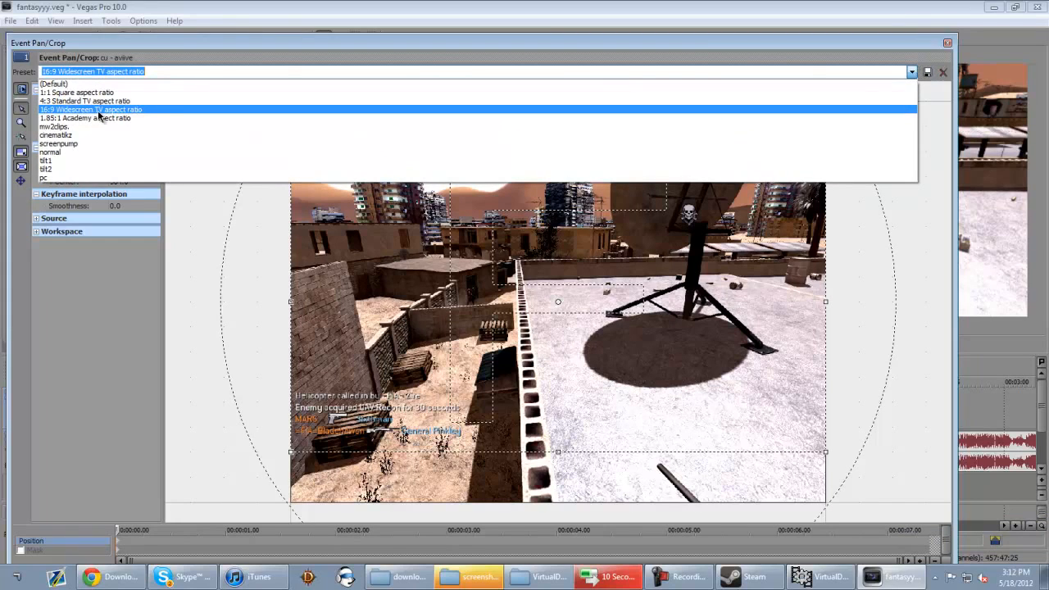
click(149, 112)
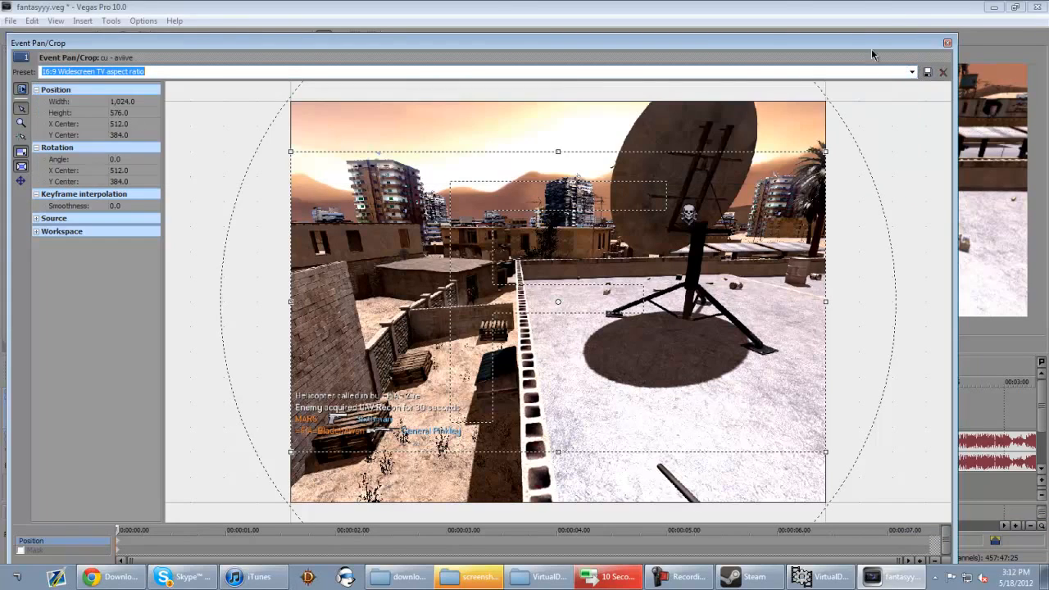
click(947, 42)
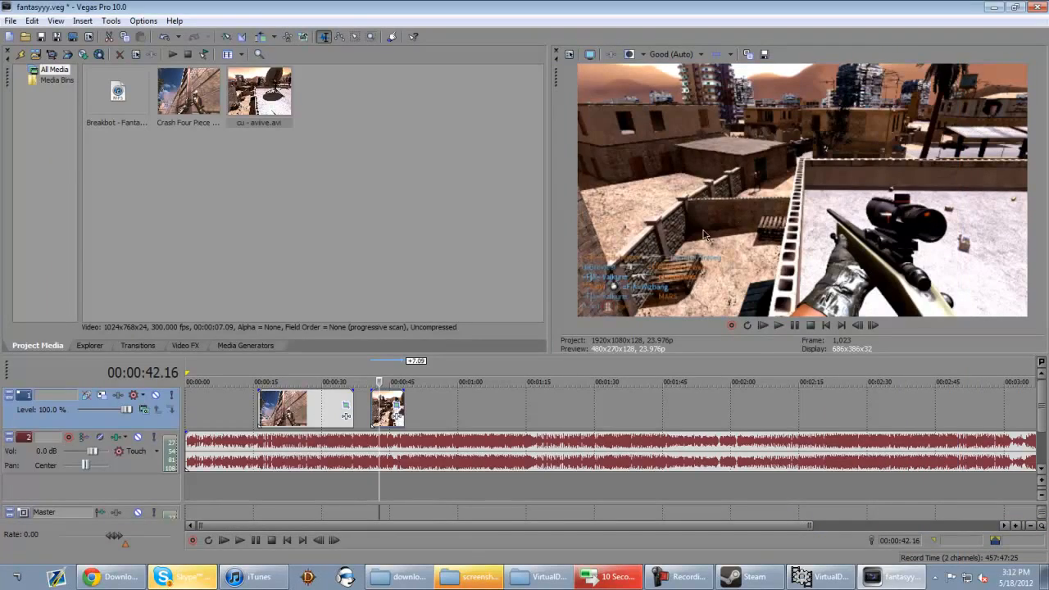
Set the video preview quality to Best (Full) and show the first gameplay clip at 00:00:25.13.
click(692, 54)
mouse_move(700, 110)
click(735, 122)
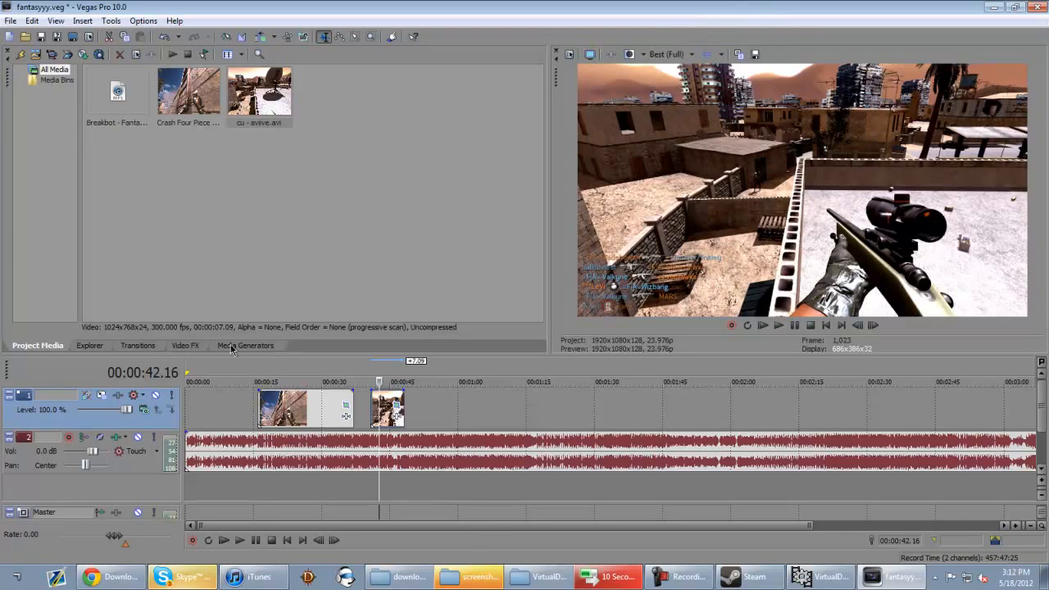
click(276, 409)
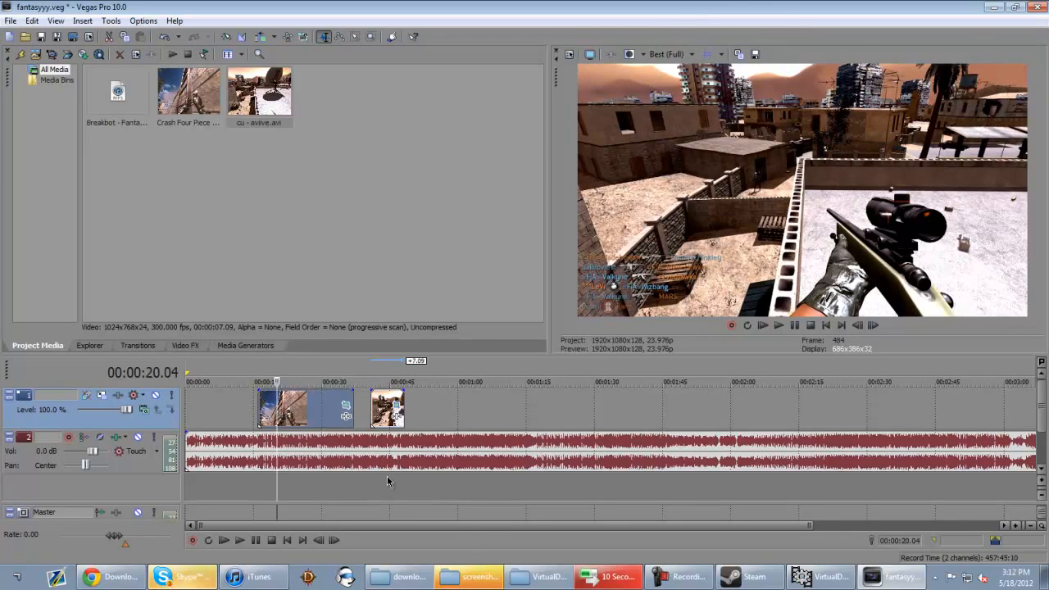
click(302, 429)
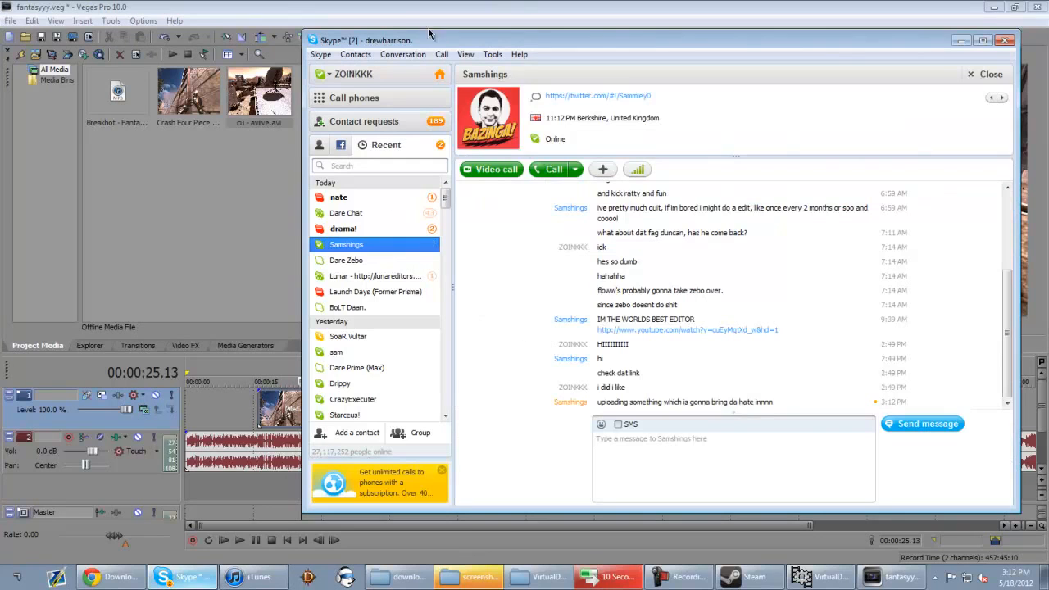
click(344, 230)
click(595, 7)
mouse_move(869, 567)
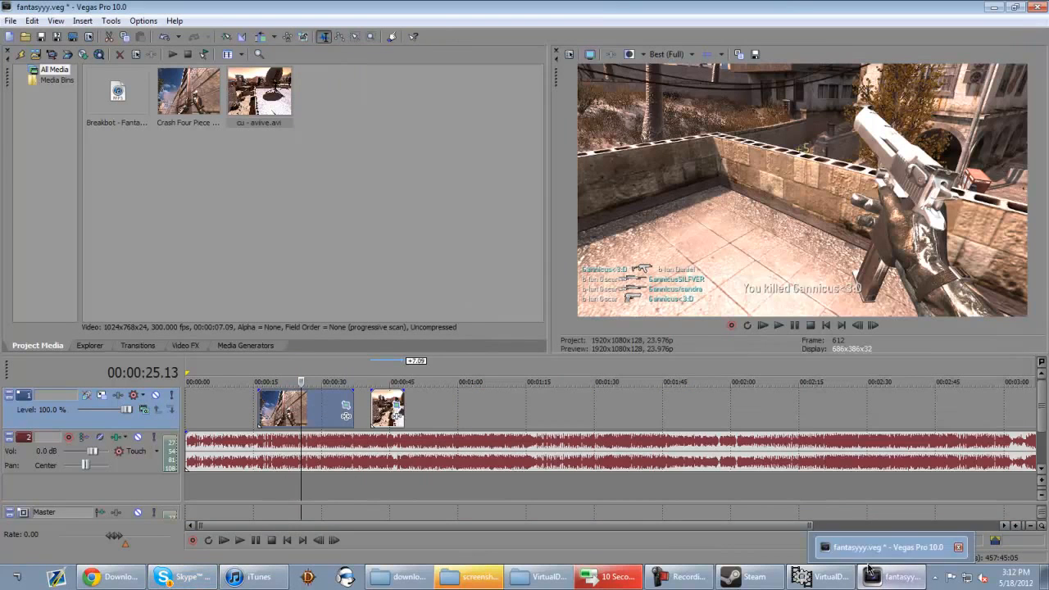
Bring up the recycling progress window and close it together with the screenshots folder window.
mouse_move(606, 577)
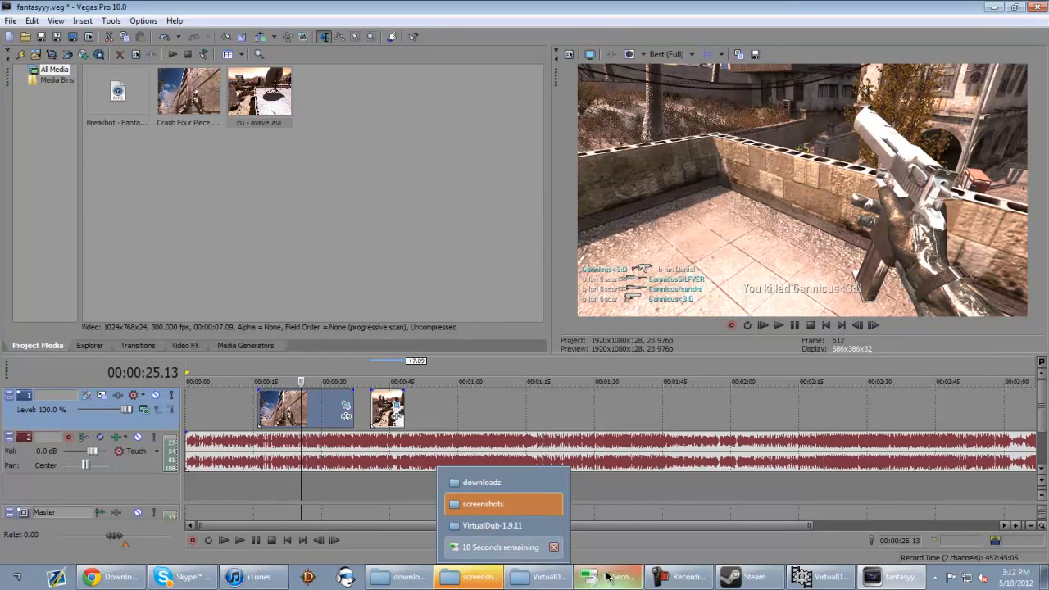
click(500, 547)
click(570, 344)
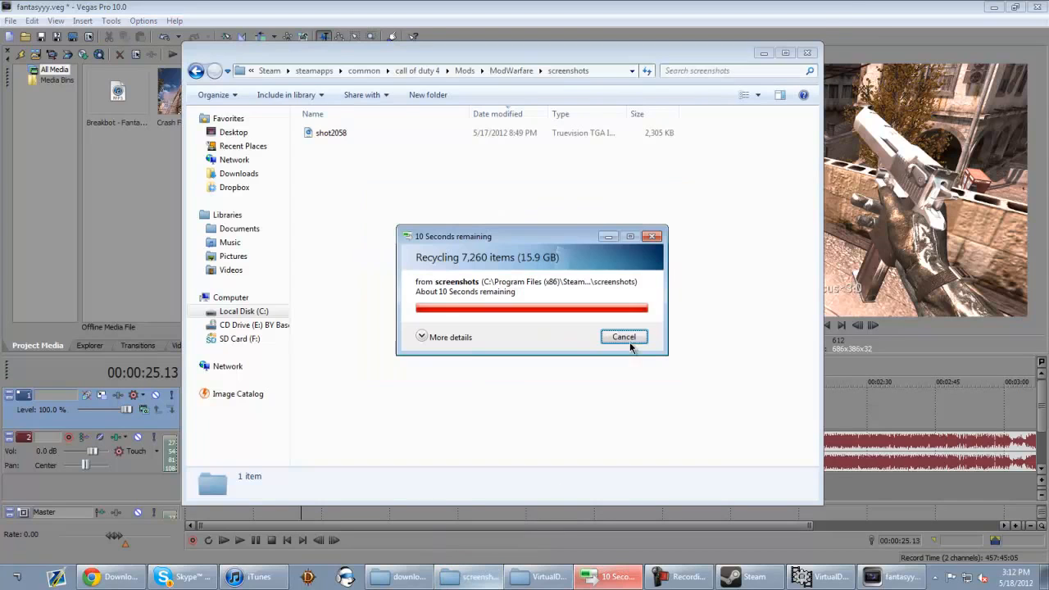
click(807, 52)
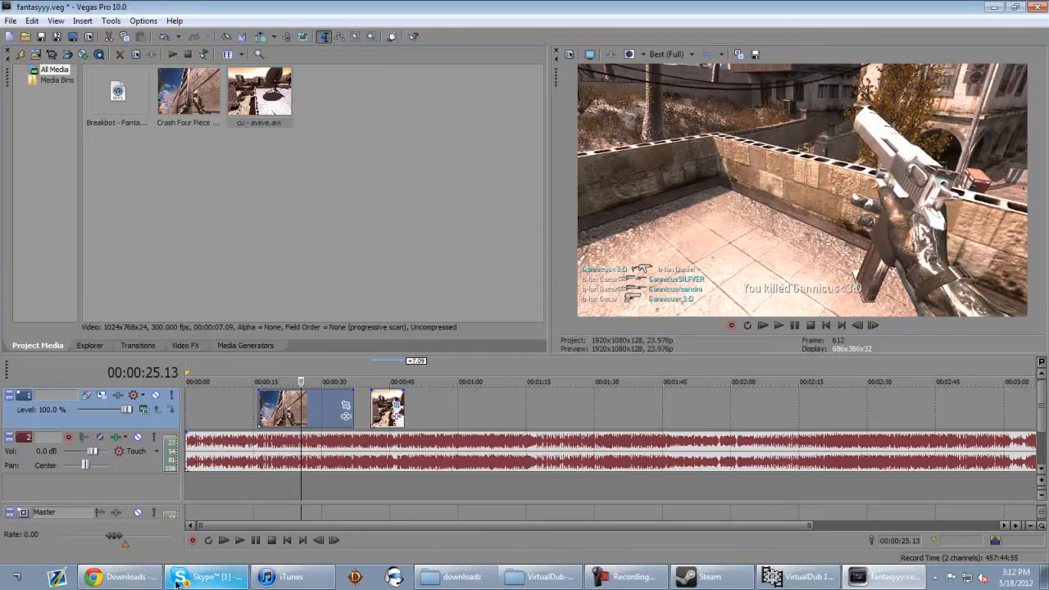
Switch to Chrome and open the Modification Center from the COD4 Movie configs page on cfgfactory.com.
click(123, 577)
click(700, 8)
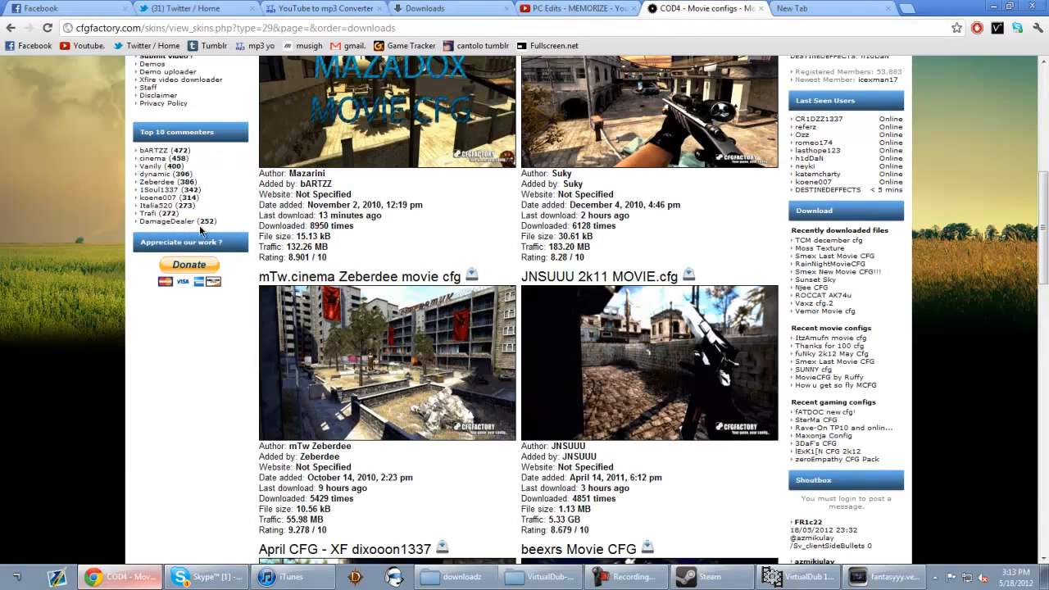
scroll(200, 228, up, 3)
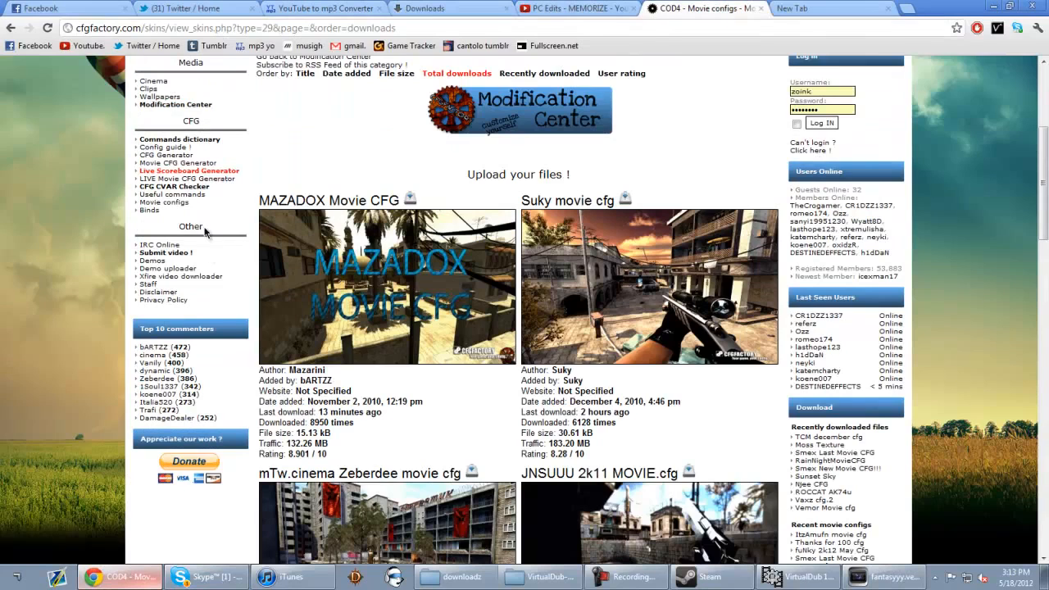
click(175, 104)
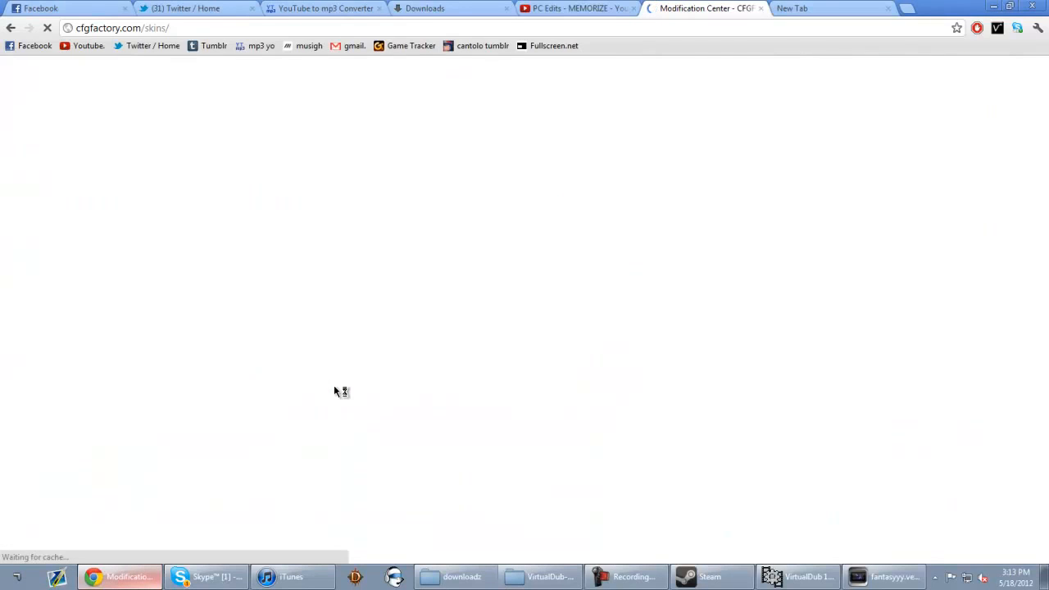
Open the Skies category under Call of Duty 4: Modern Warfare and browse the available sky mods.
scroll(344, 398, down, 4)
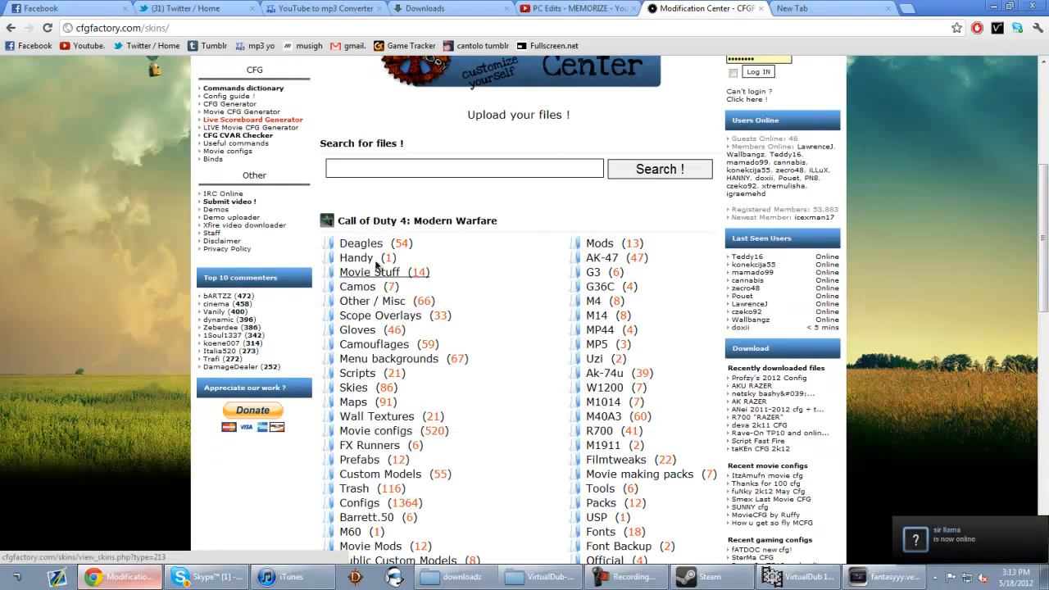
scroll(355, 394, down, 6)
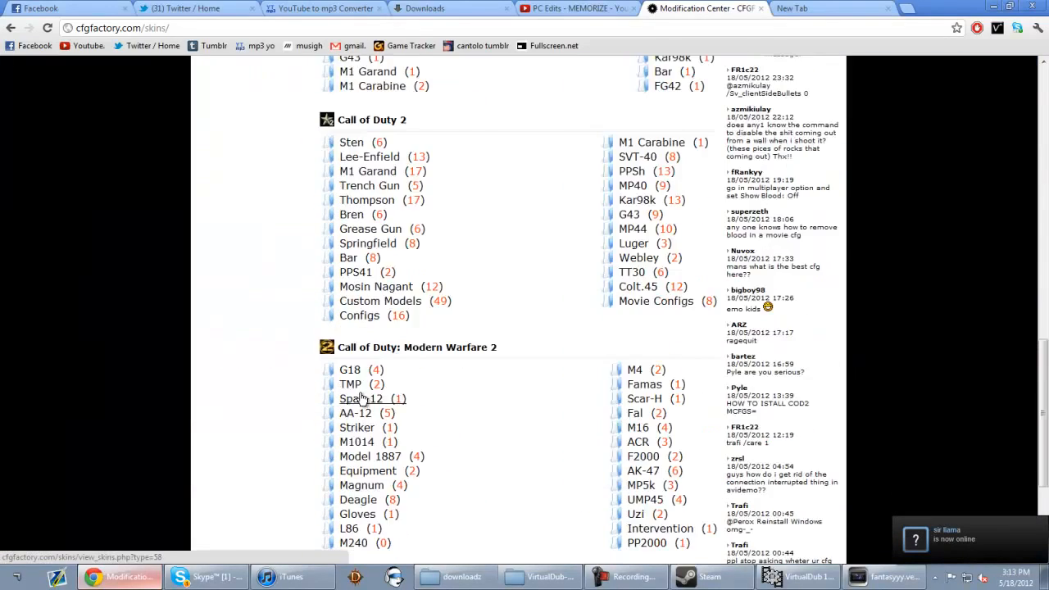
scroll(369, 385, up, 6)
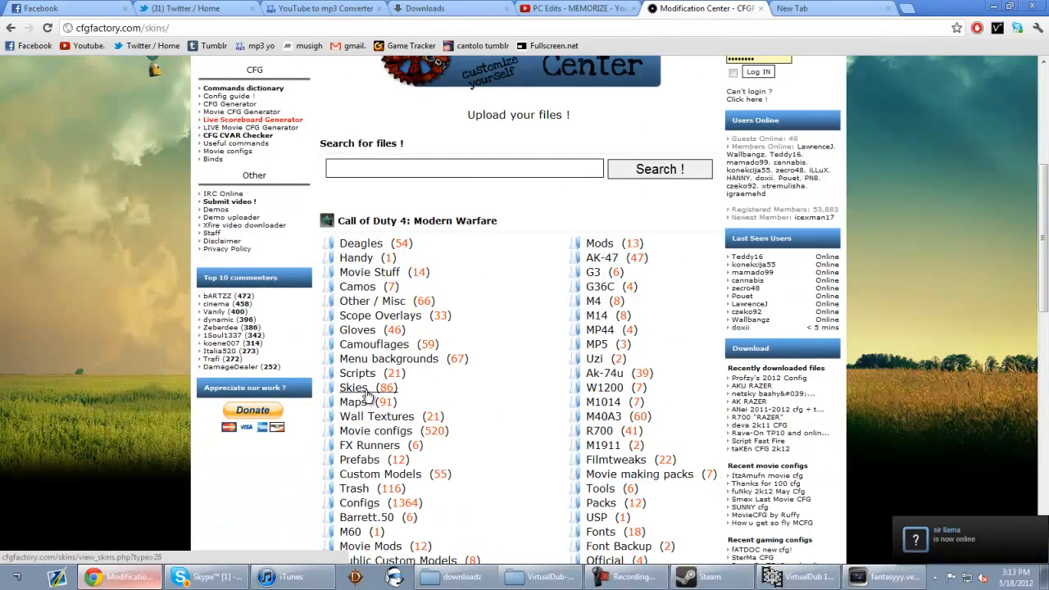
click(355, 388)
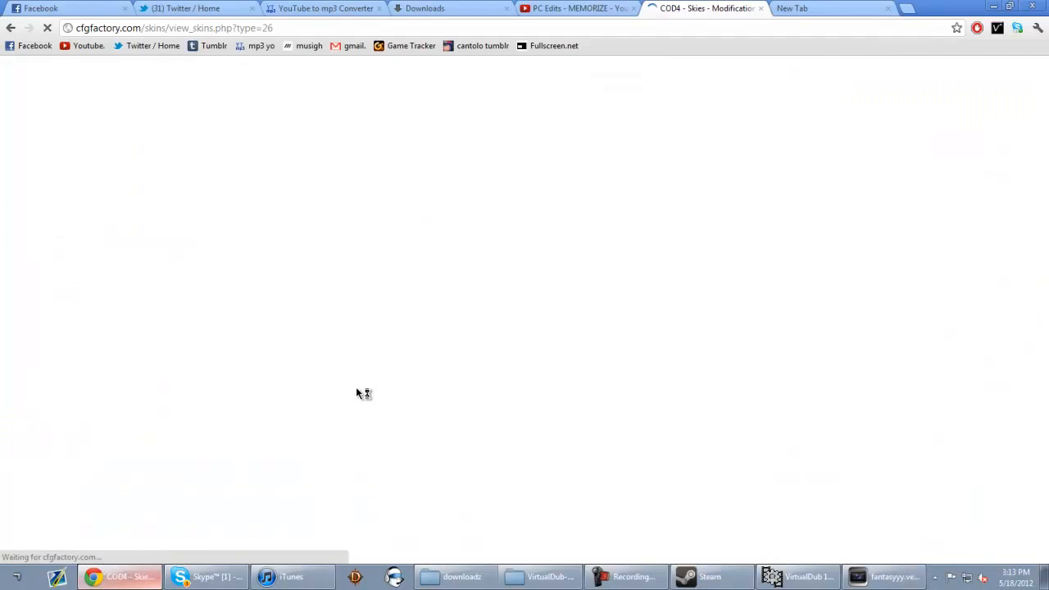
scroll(279, 312, down, 10)
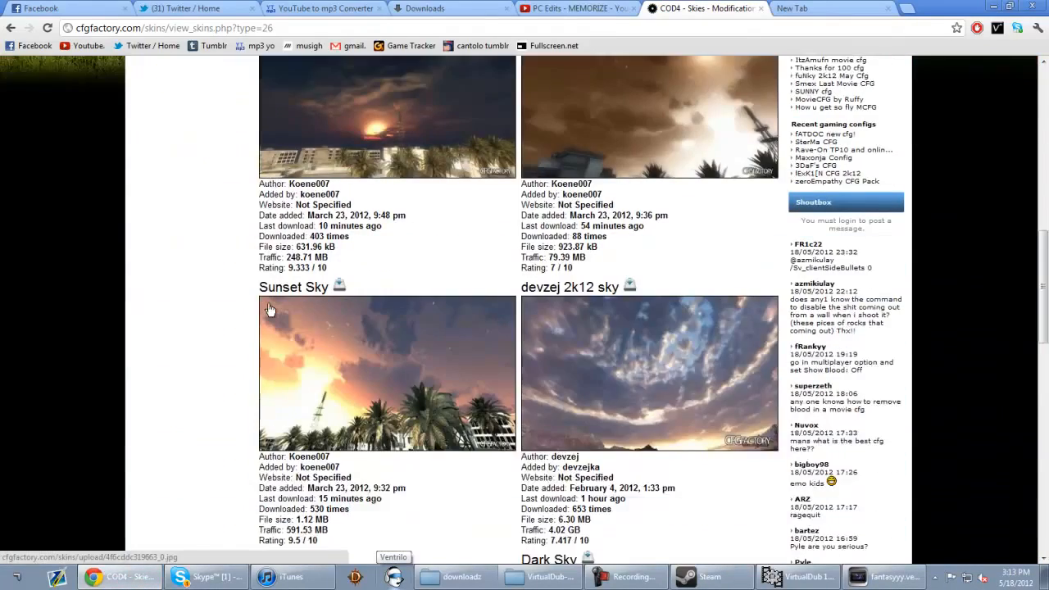
Sort the sky mods by total downloads, browse the most downloaded ones and preview the homax's Sky image.
scroll(270, 308, down, 3)
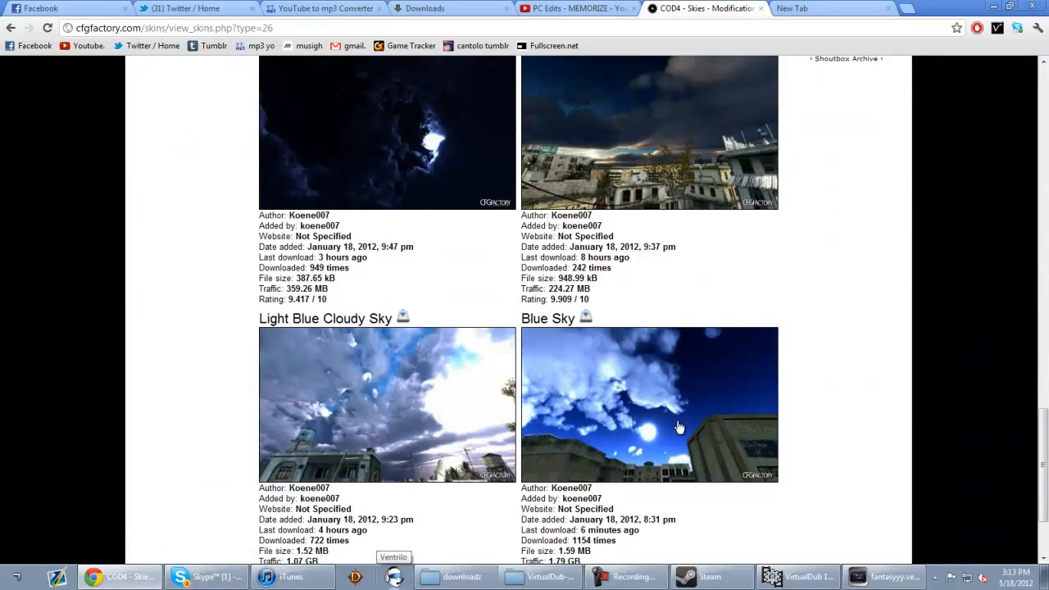
scroll(524, 386, up, 15)
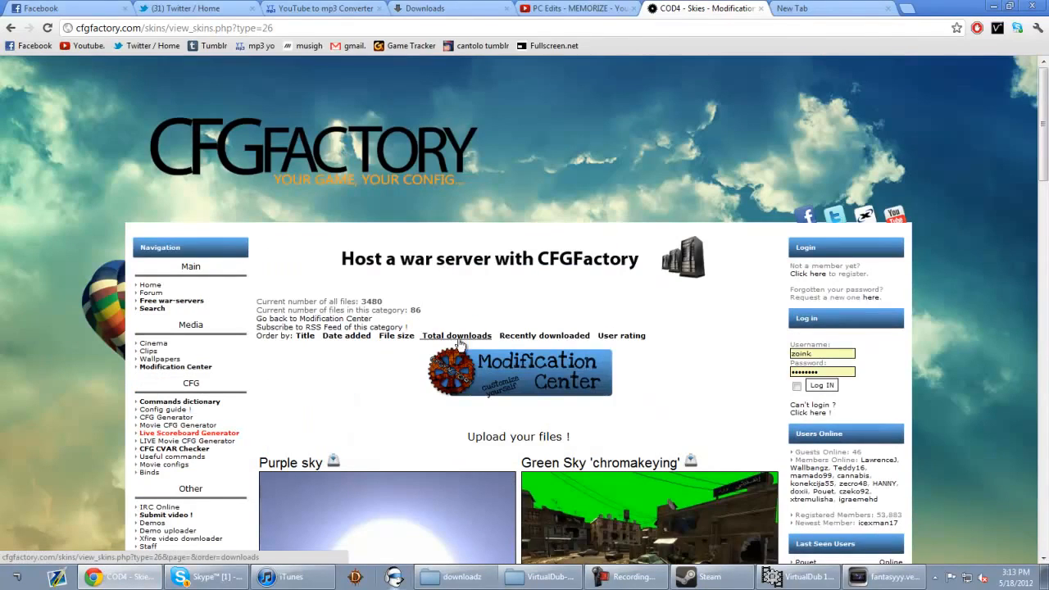
click(457, 336)
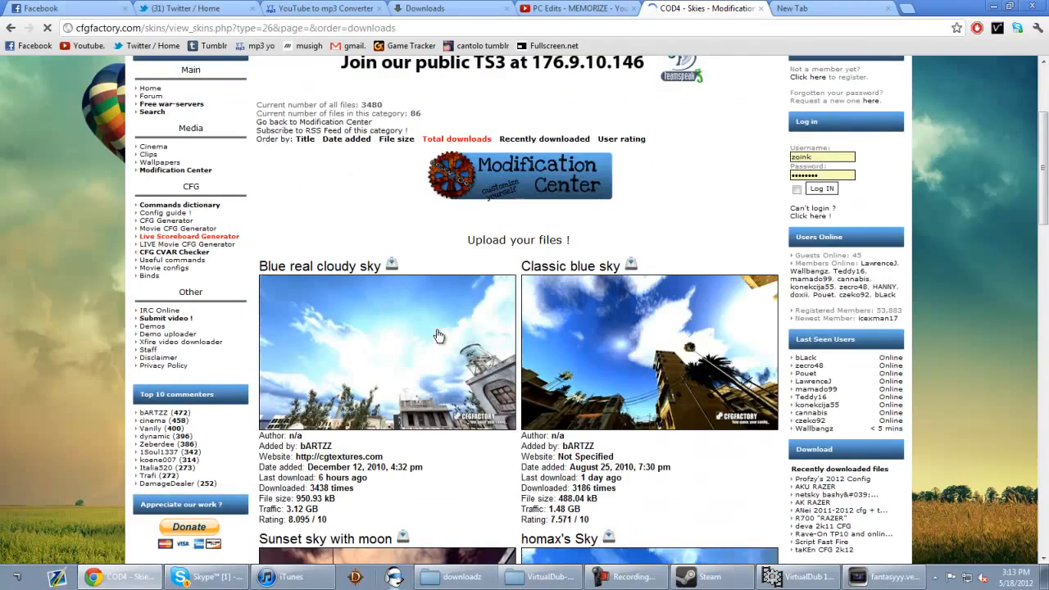
scroll(455, 352, down, 4)
scroll(623, 385, down, 1)
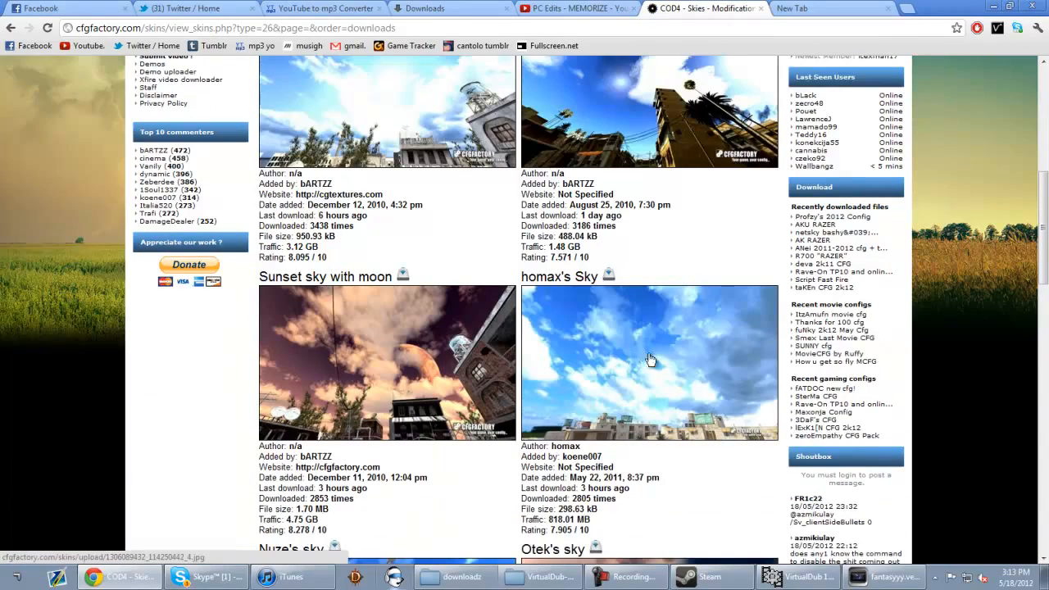
click(641, 359)
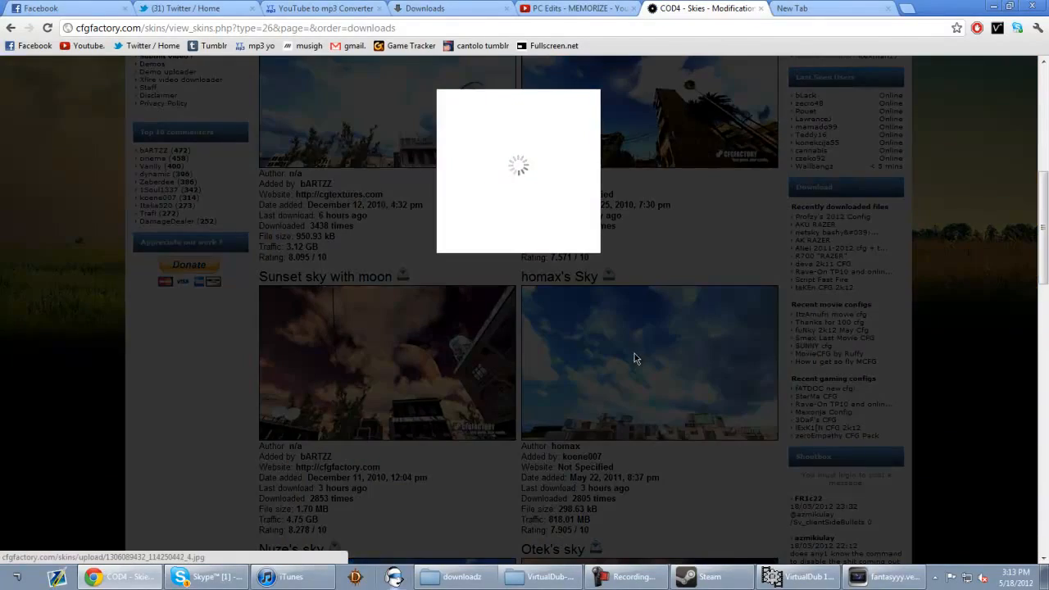
key(Escape)
click(827, 10)
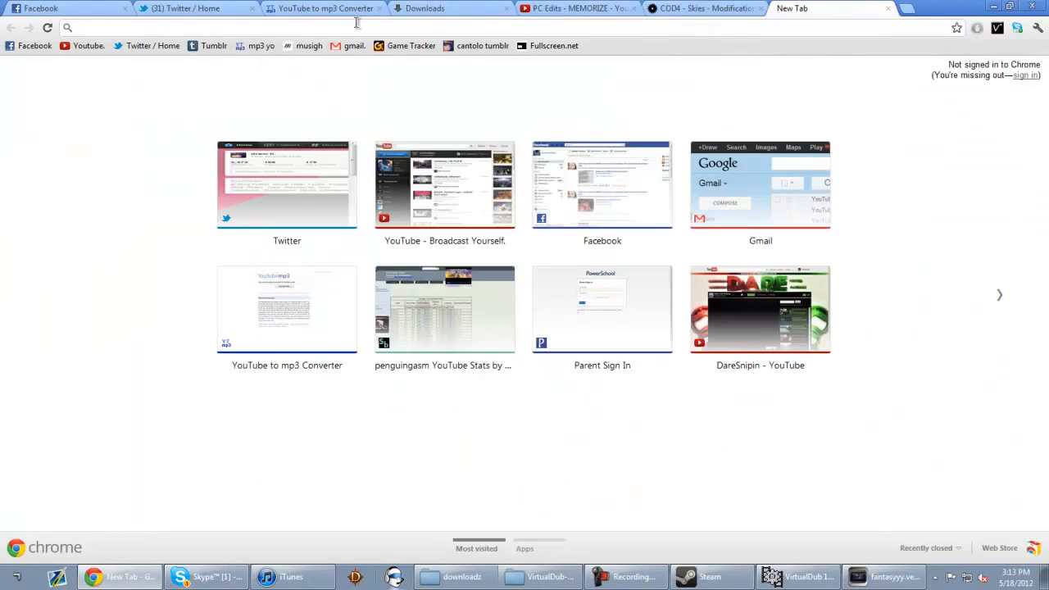
key(ctrl+j)
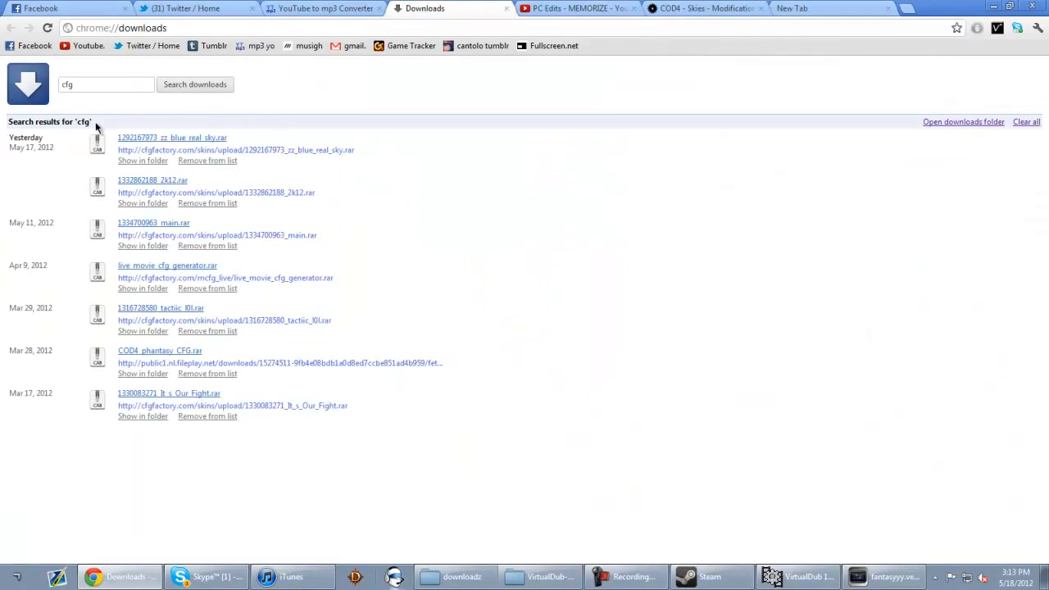
click(199, 139)
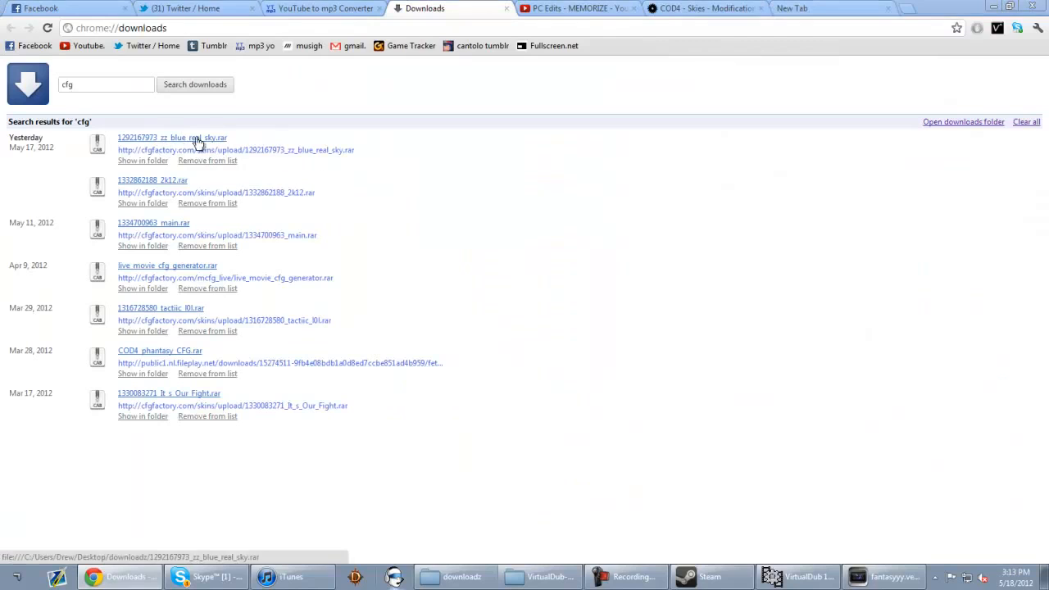
click(980, 16)
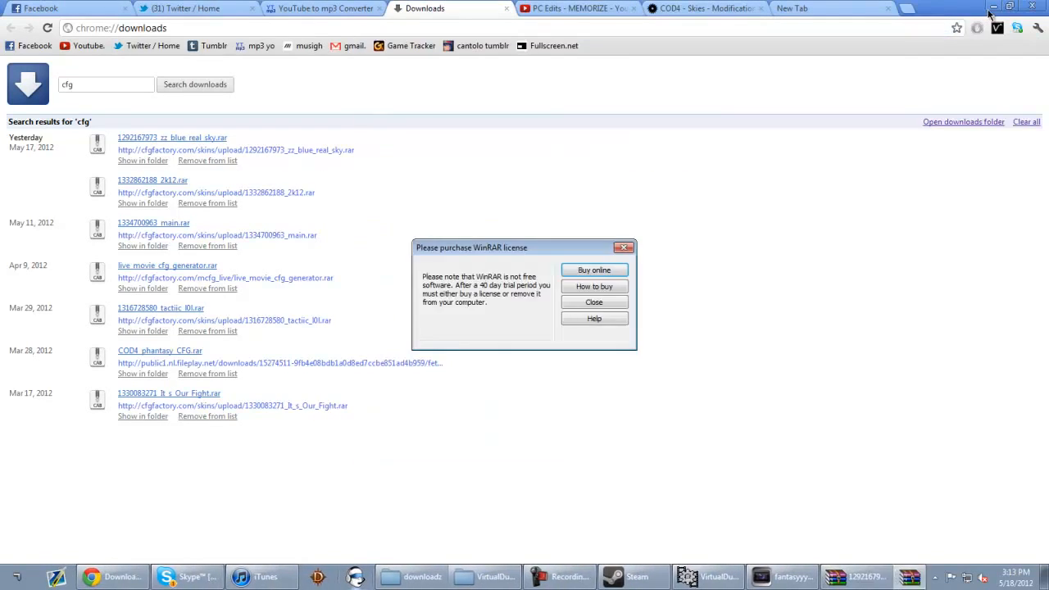
click(993, 7)
click(604, 302)
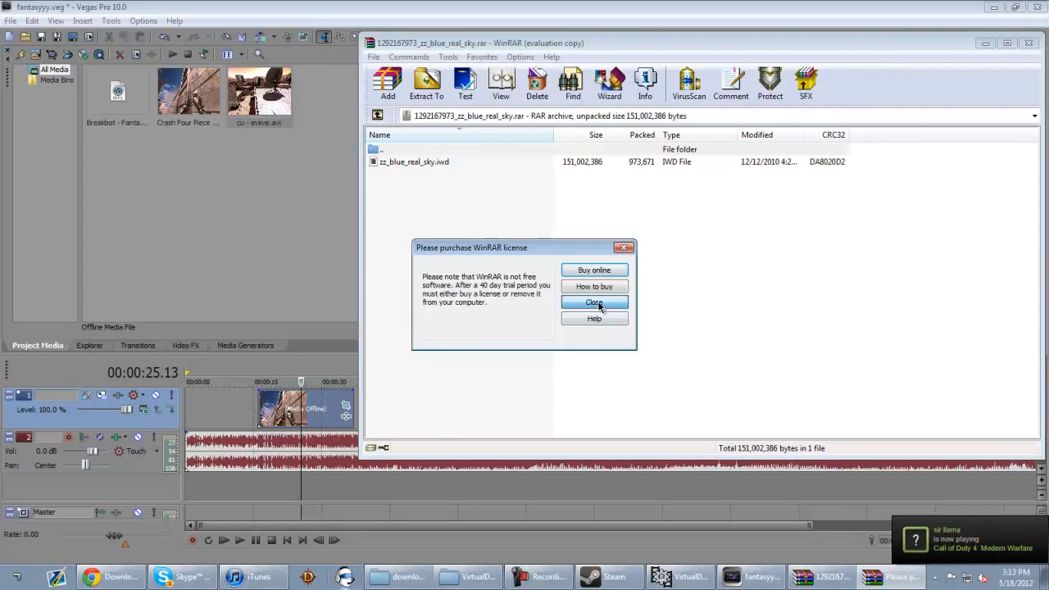
click(391, 164)
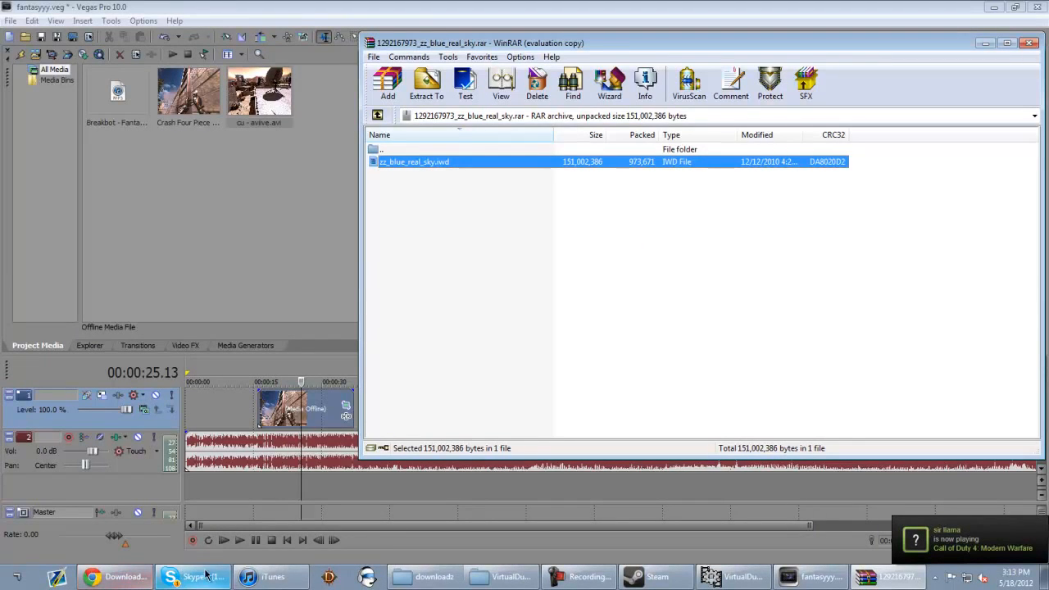
Close the VirtualDub-1.9.11 folder window and open Program Files (x86) on Local Disk (C:).
click(501, 576)
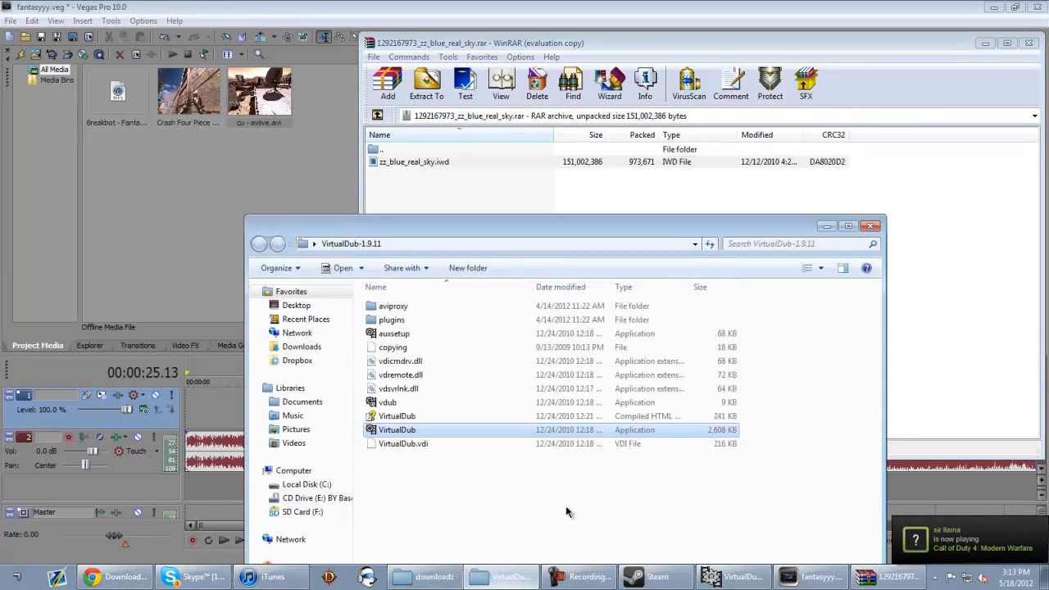
click(871, 226)
click(16, 576)
click(209, 326)
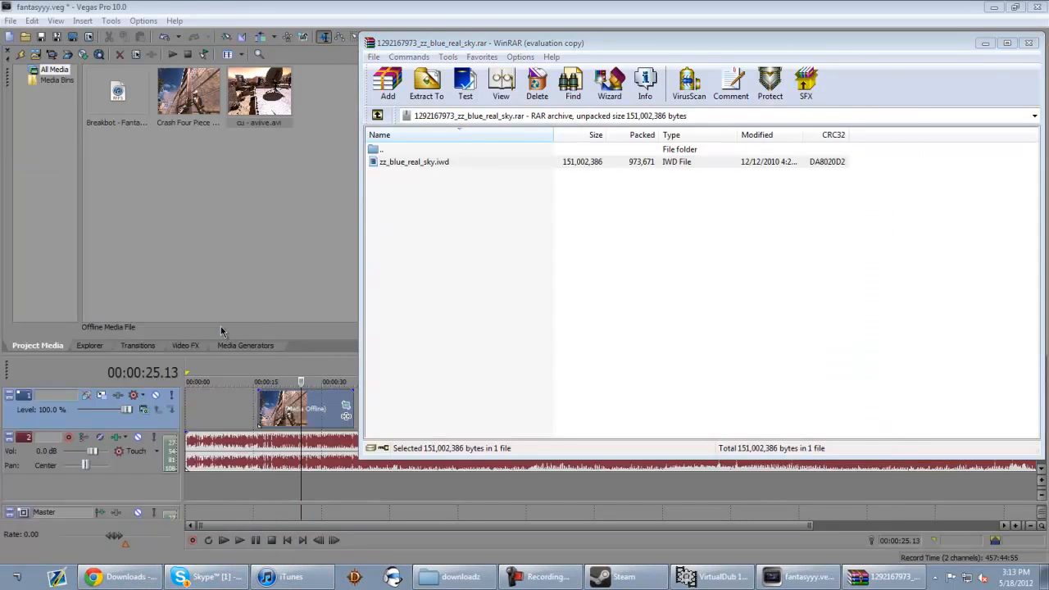
double_click(362, 141)
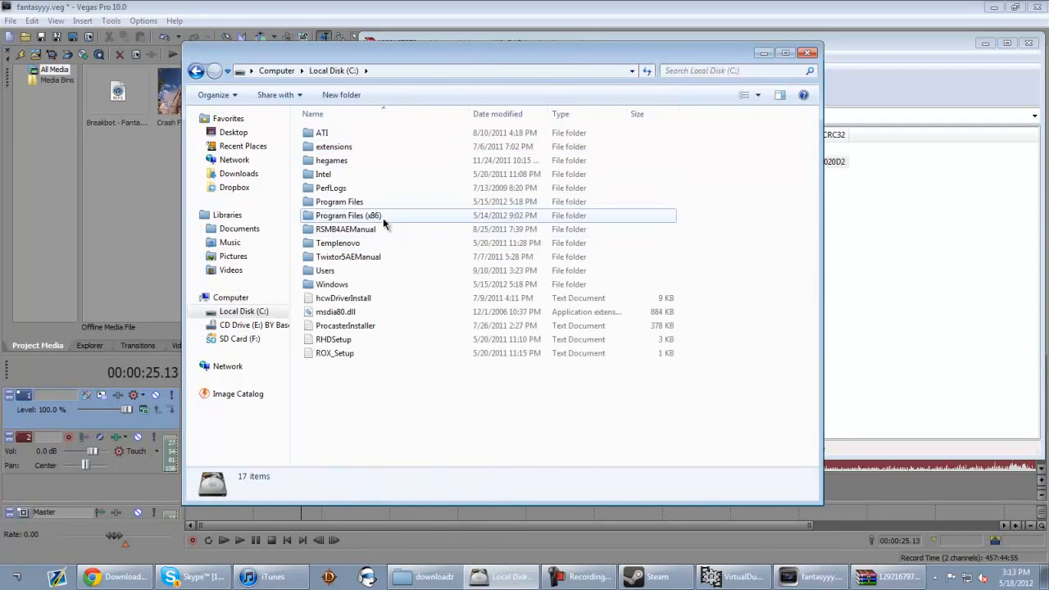
double_click(386, 220)
Go to the ModWarfare mod folder under Steam\steamapps\common\call of duty 4\Mods.
click(370, 312)
scroll(370, 311, down, 13)
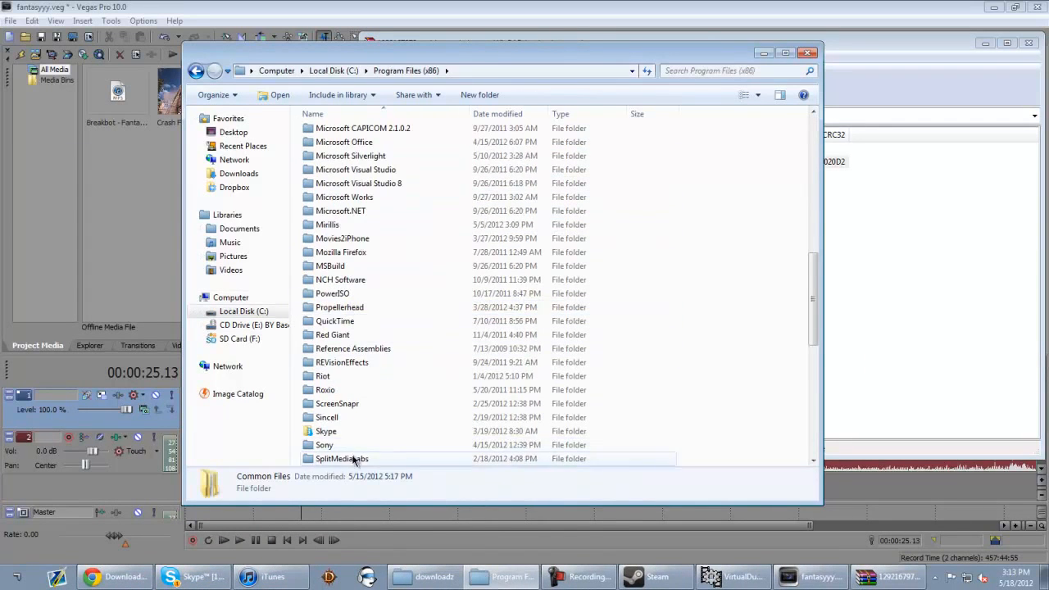
double_click(377, 418)
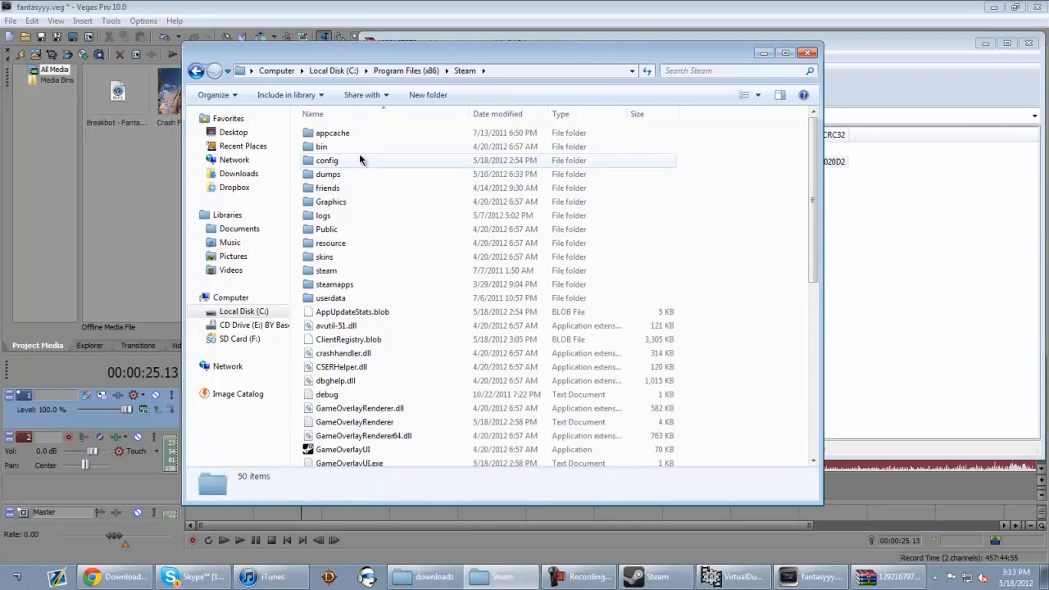
double_click(334, 283)
double_click(356, 134)
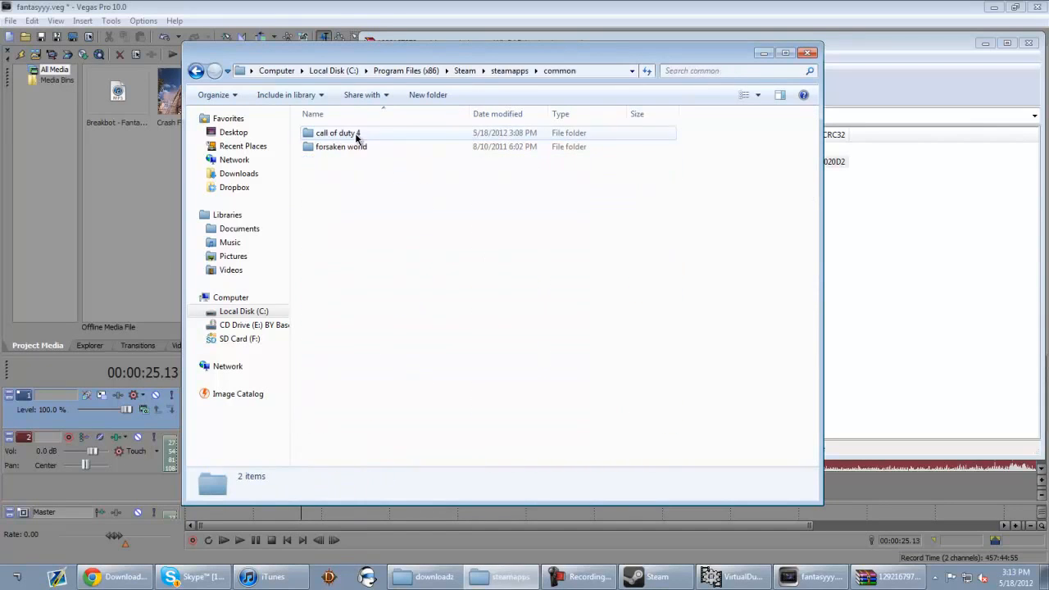
double_click(370, 138)
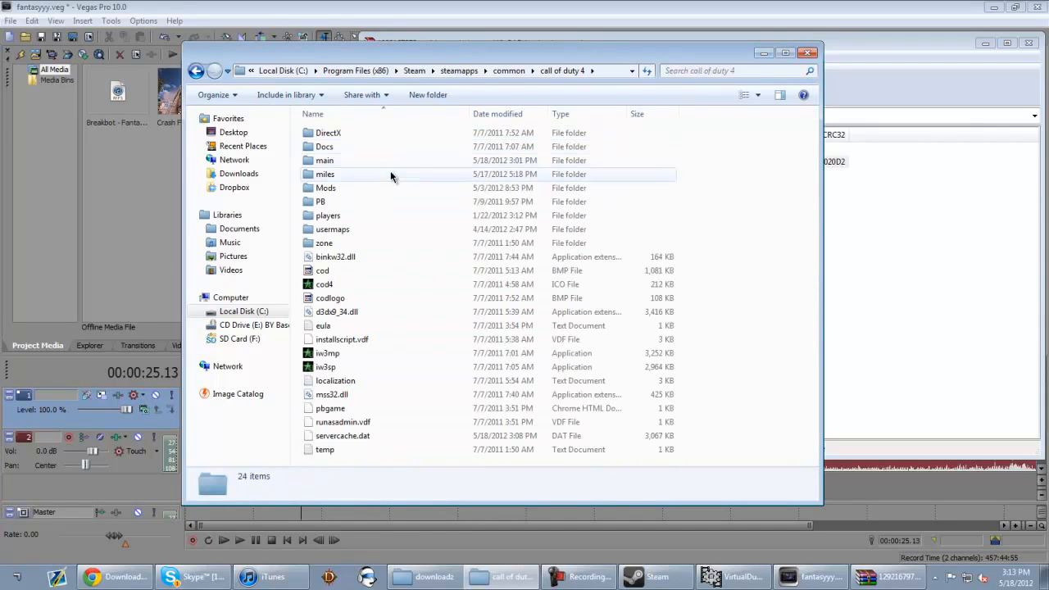
double_click(348, 190)
double_click(368, 134)
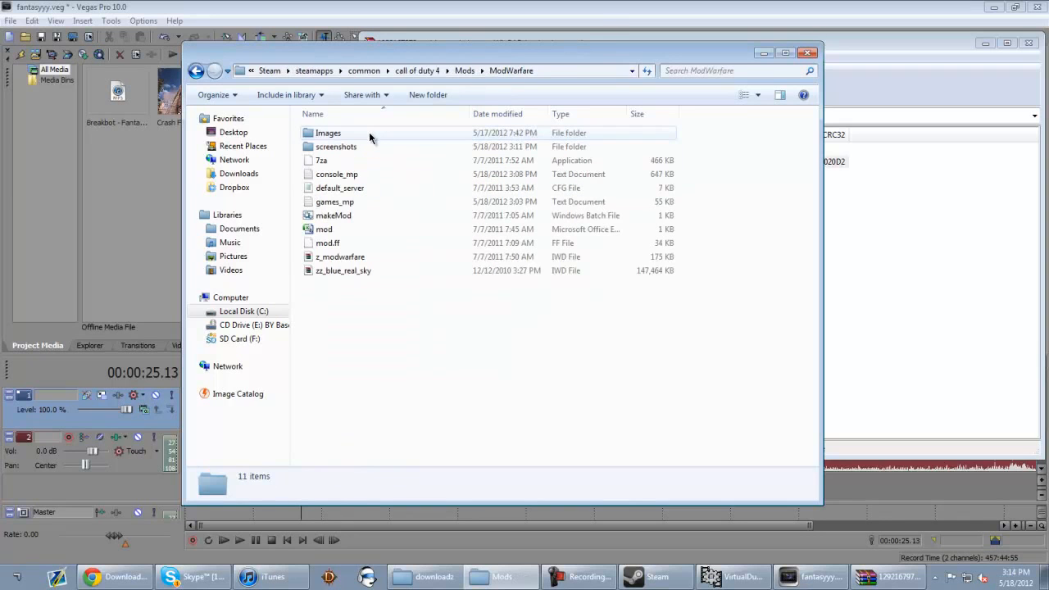
Place the archive beside the ModWarfare folder and try to extract zz_blue_real_sky.iwd into it, cancelling the file replacement.
drag(413, 51, 352, 81)
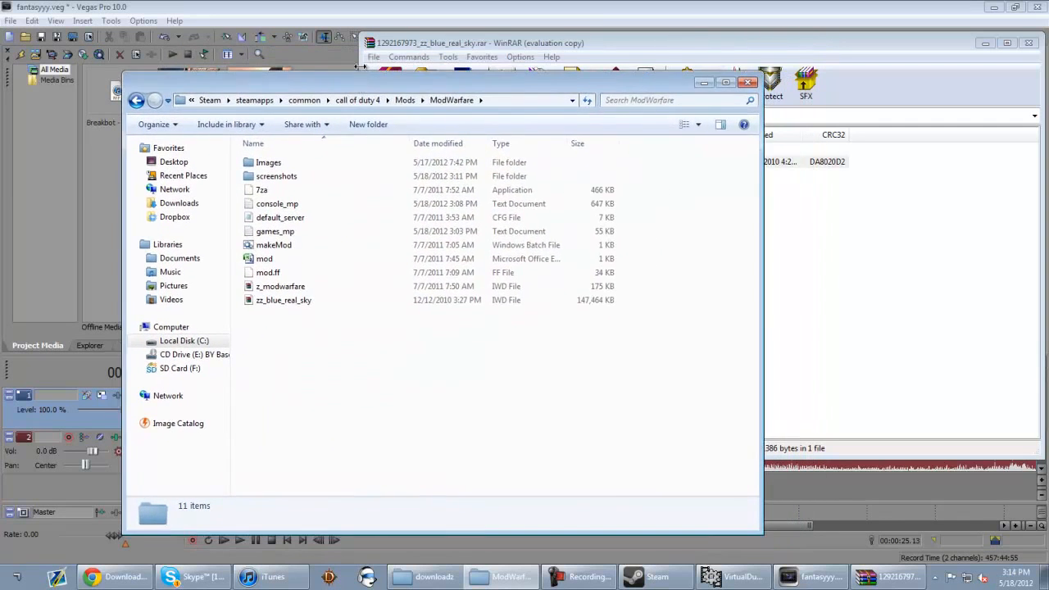
click(391, 48)
drag(445, 45, 715, 64)
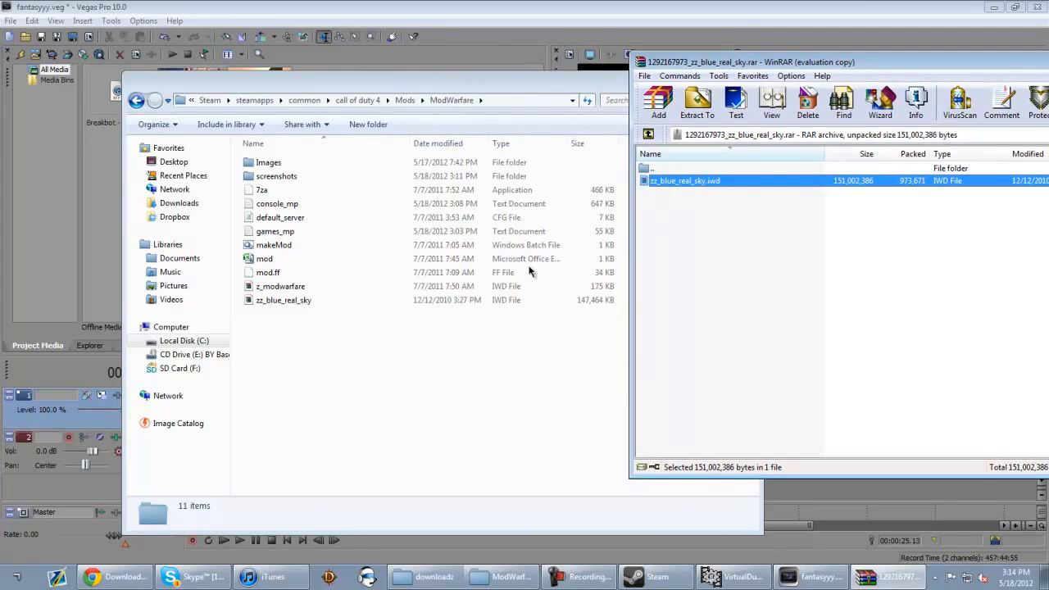
drag(369, 366, 388, 355)
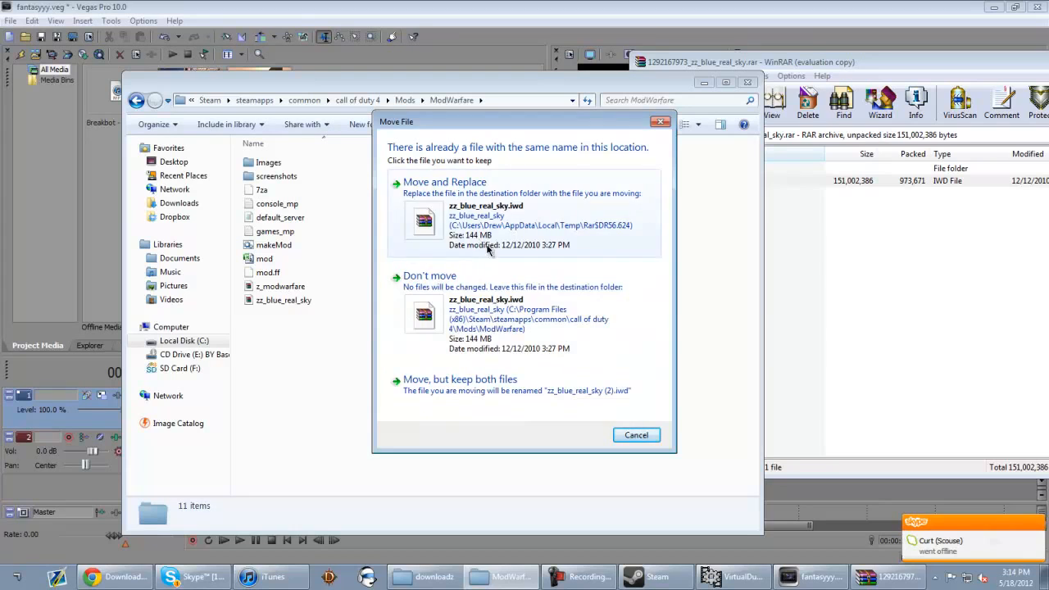
click(636, 435)
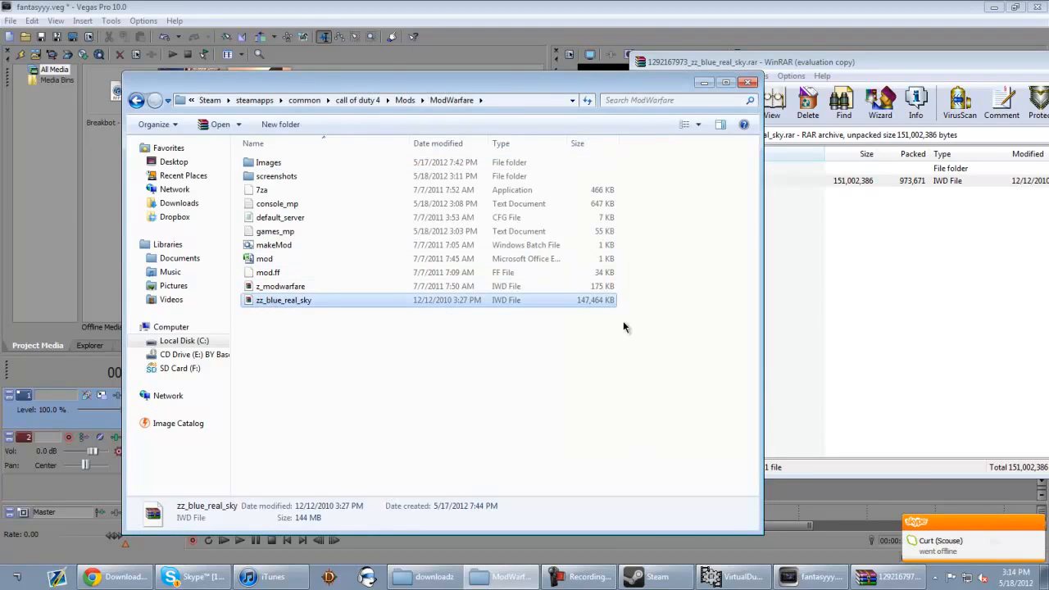
Close the ModWarfare folder and the WinRAR archive, and minimize Vegas Pro and Skype to show the desktop.
click(748, 82)
double_click(992, 66)
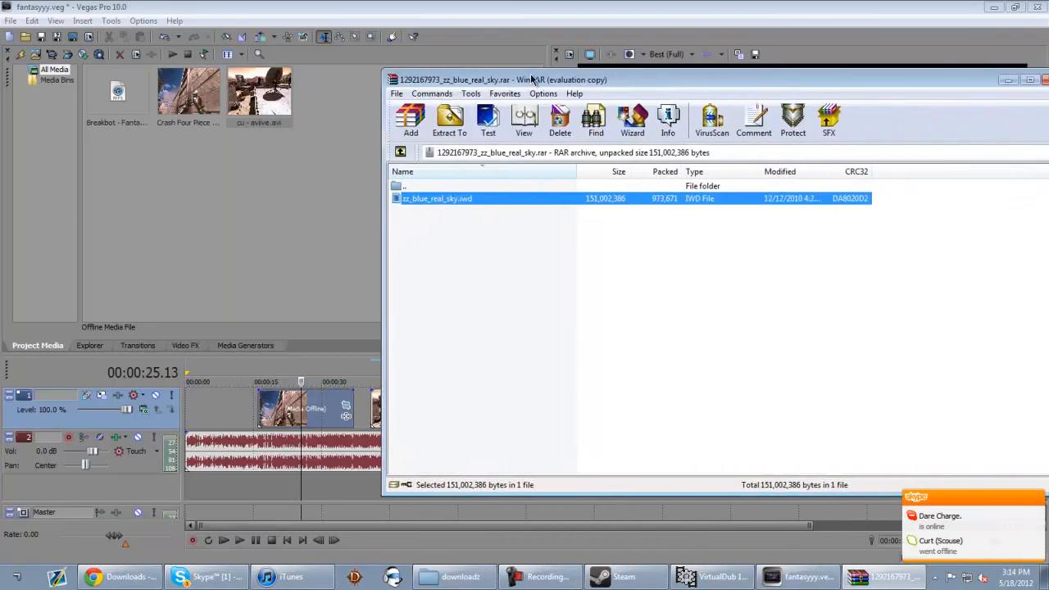
click(929, 65)
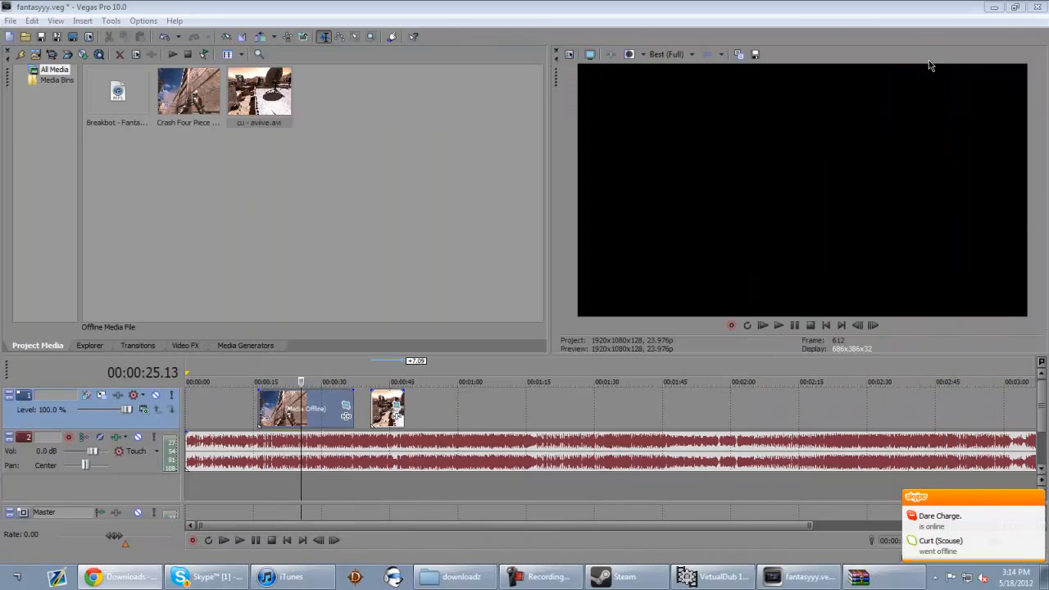
click(1038, 498)
click(993, 7)
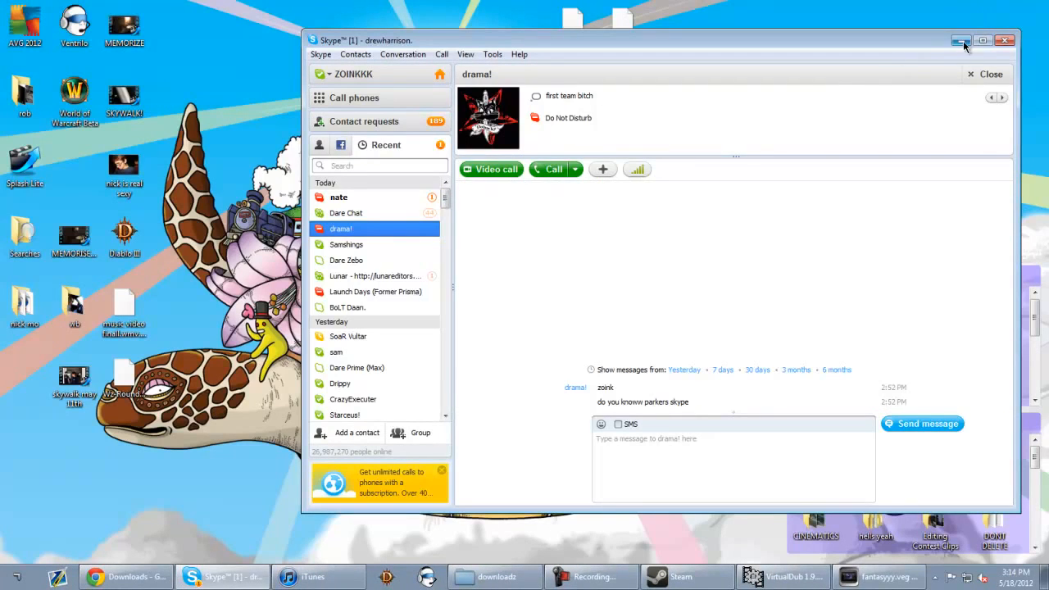
click(960, 41)
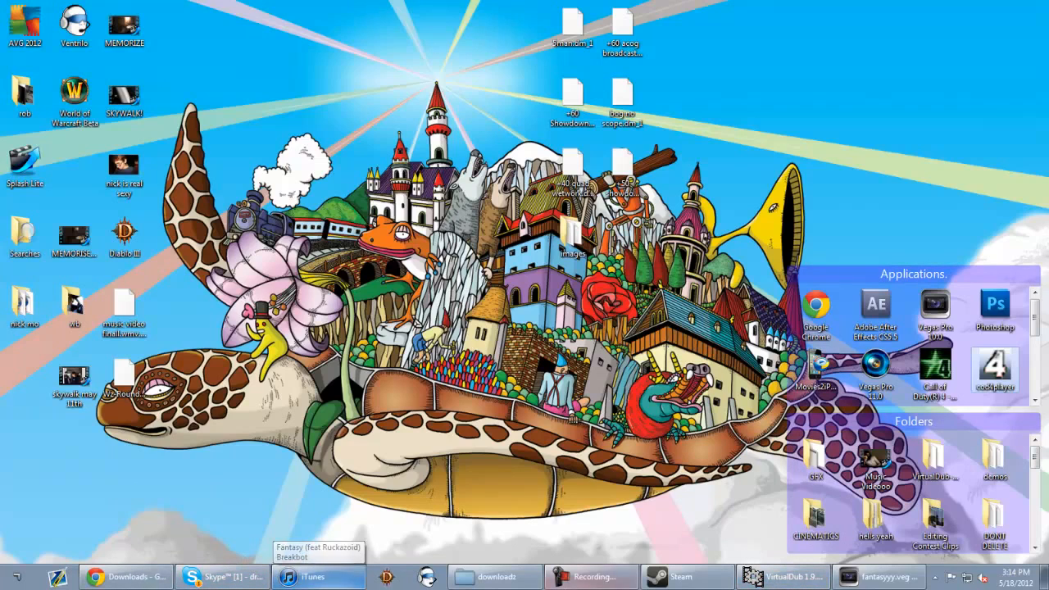
click(573, 580)
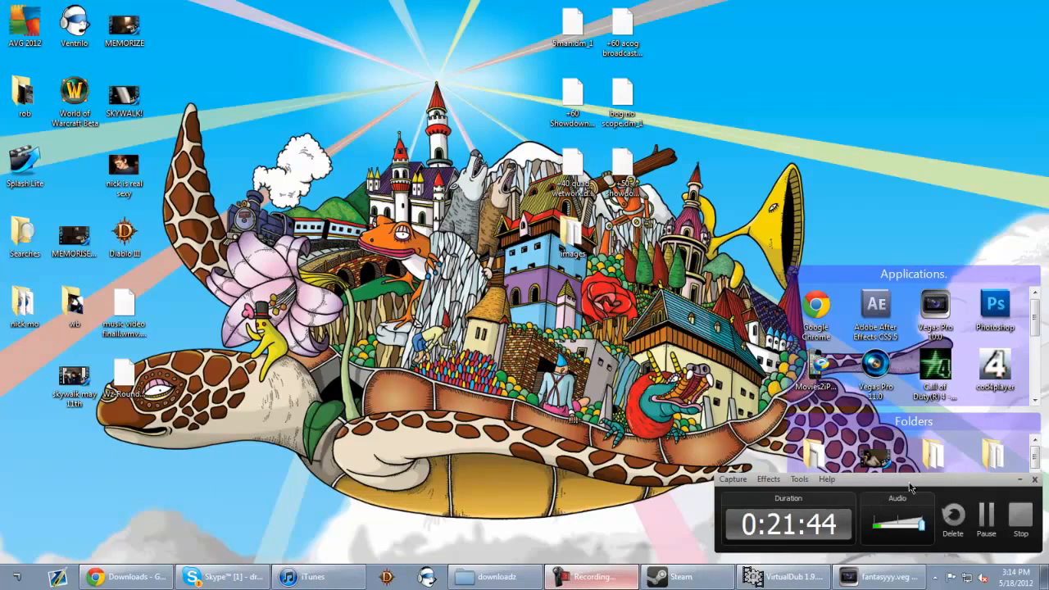
click(1017, 480)
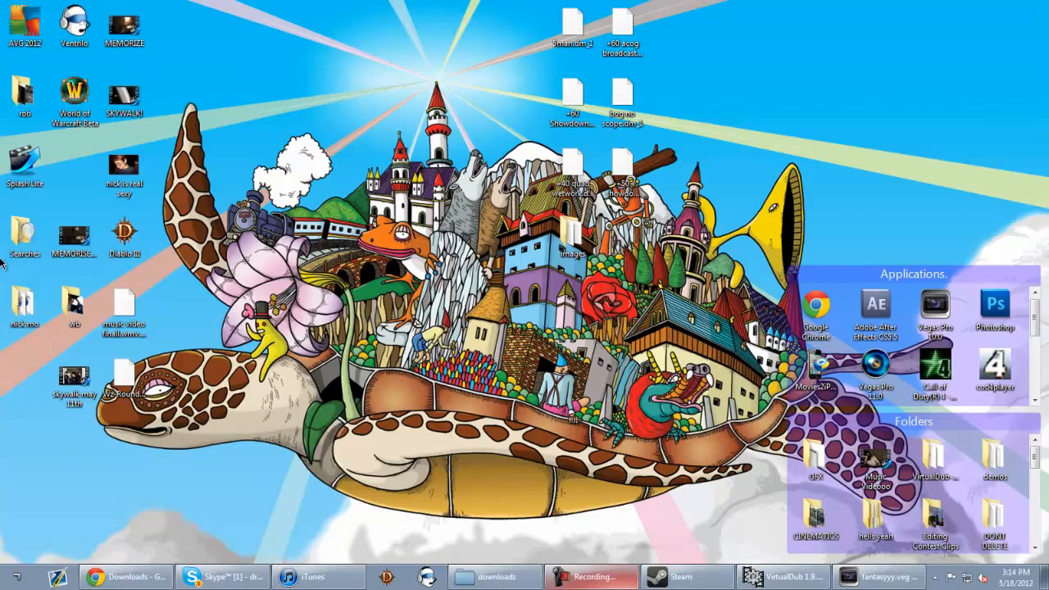
drag(1045, 5, 16, 527)
click(17, 527)
drag(684, 10, 767, 5)
click(767, 5)
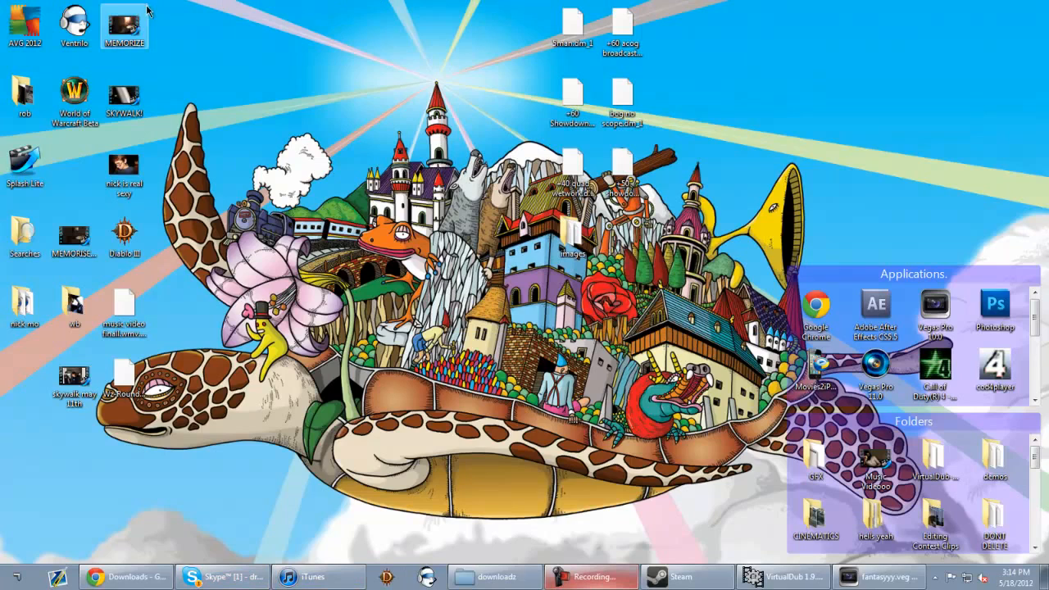
drag(145, 31, 150, 64)
drag(188, 111, 189, 107)
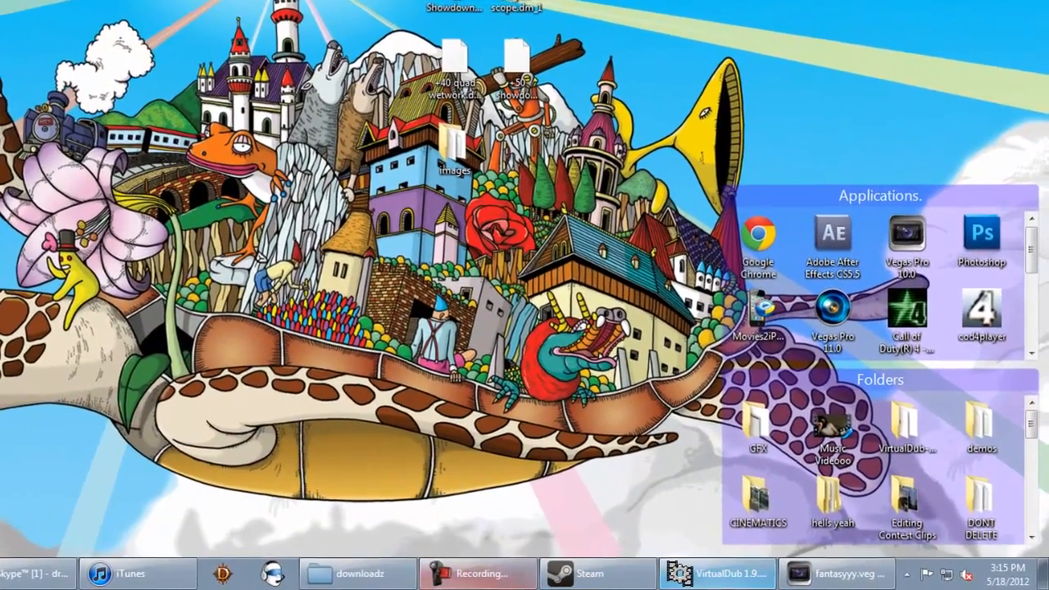
click(595, 577)
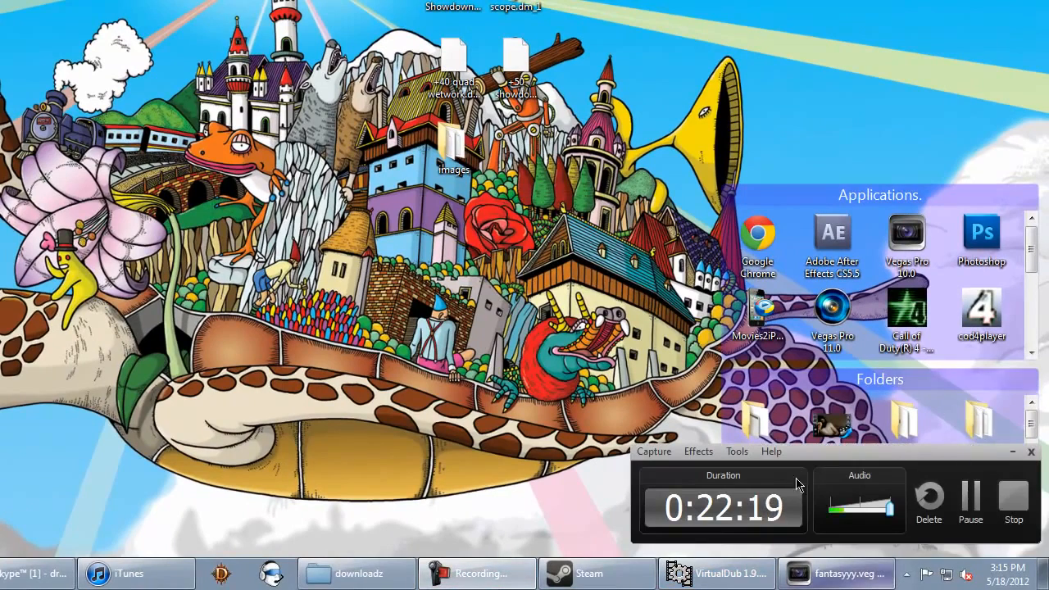